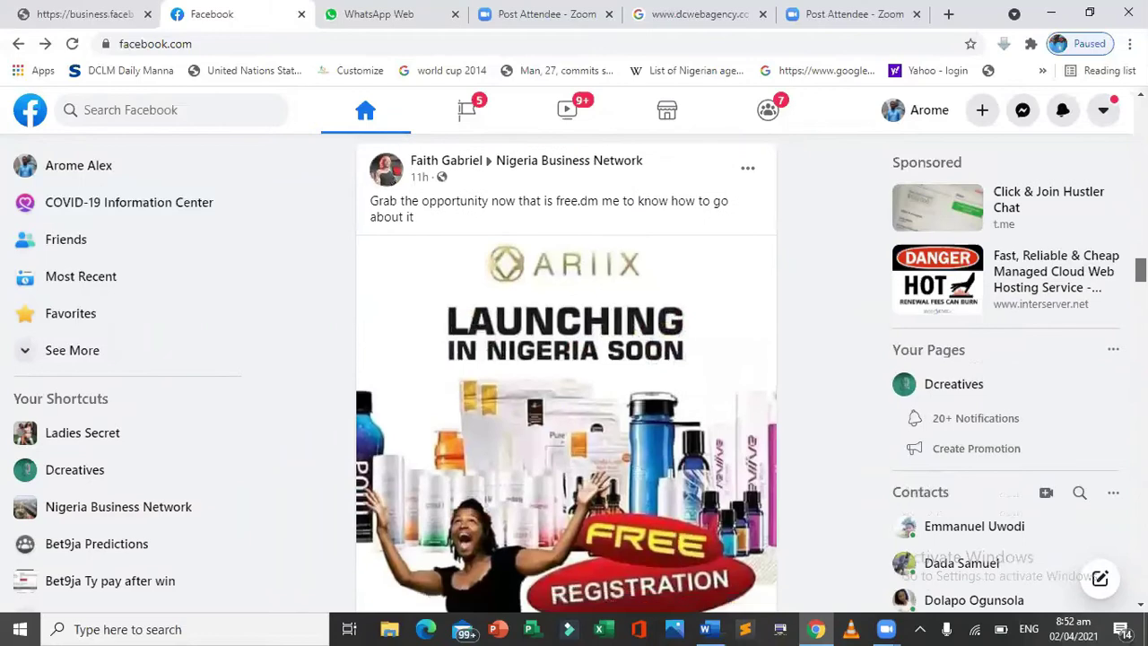
scroll(567, 373, down, 10)
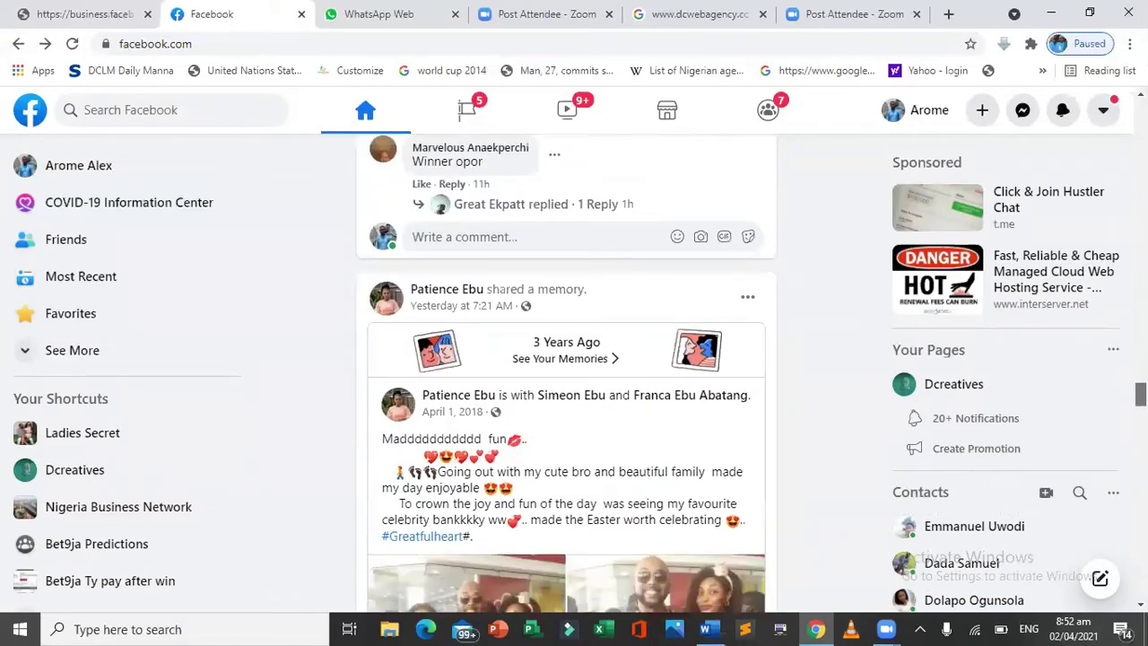
scroll(567, 373, down, 5)
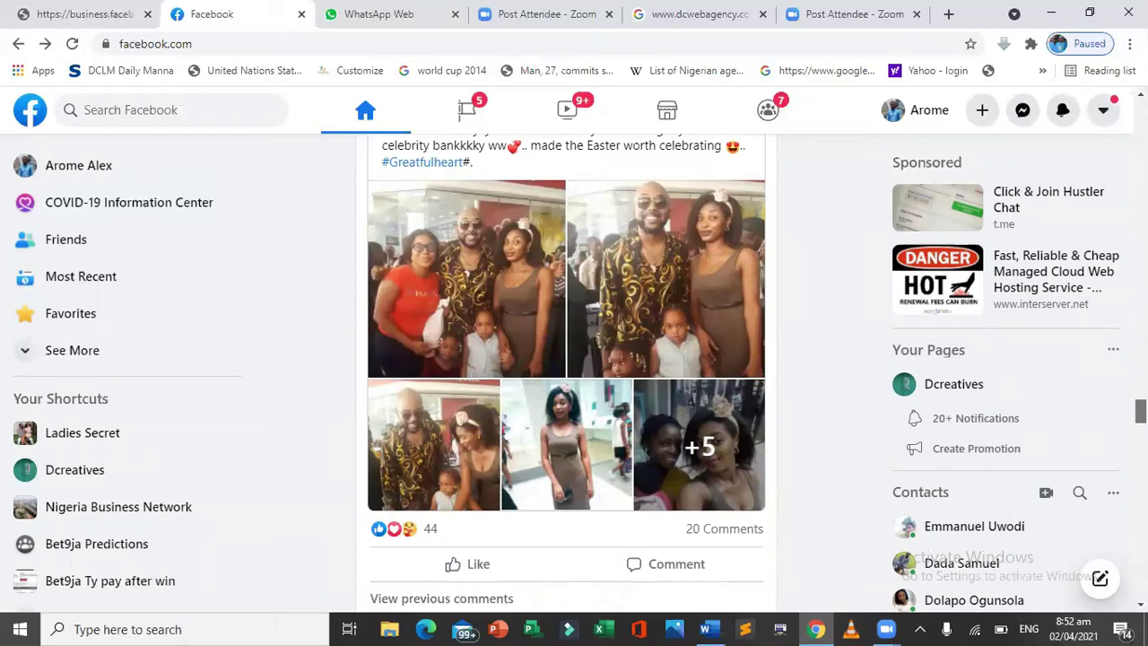
scroll(566, 373, down, 12)
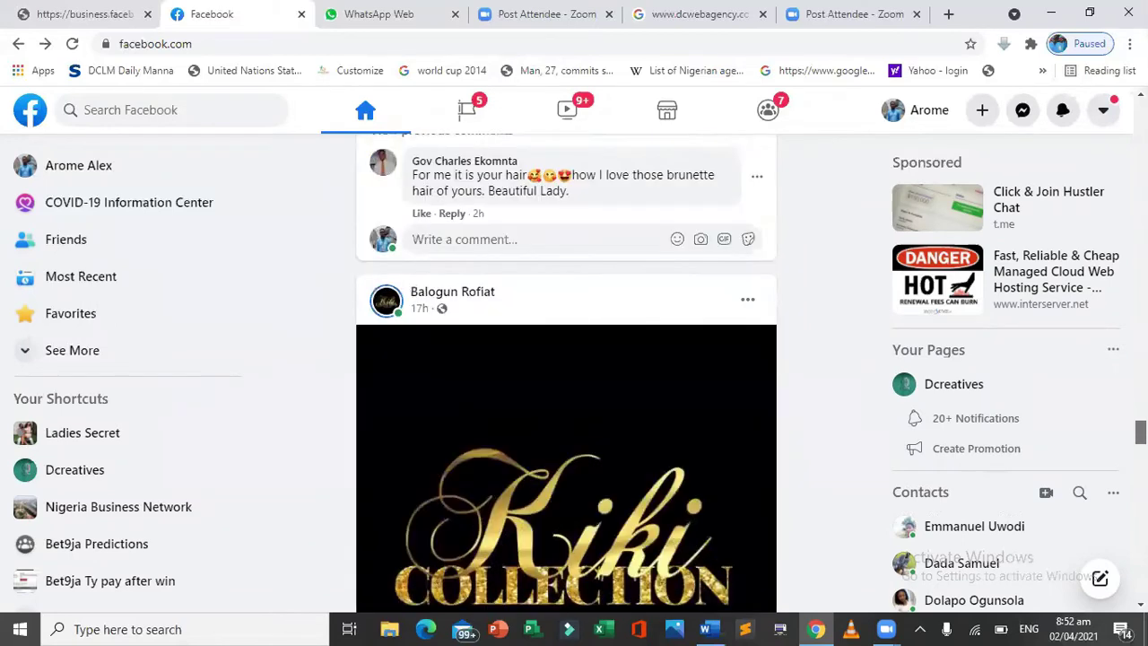
scroll(567, 373, down, 10)
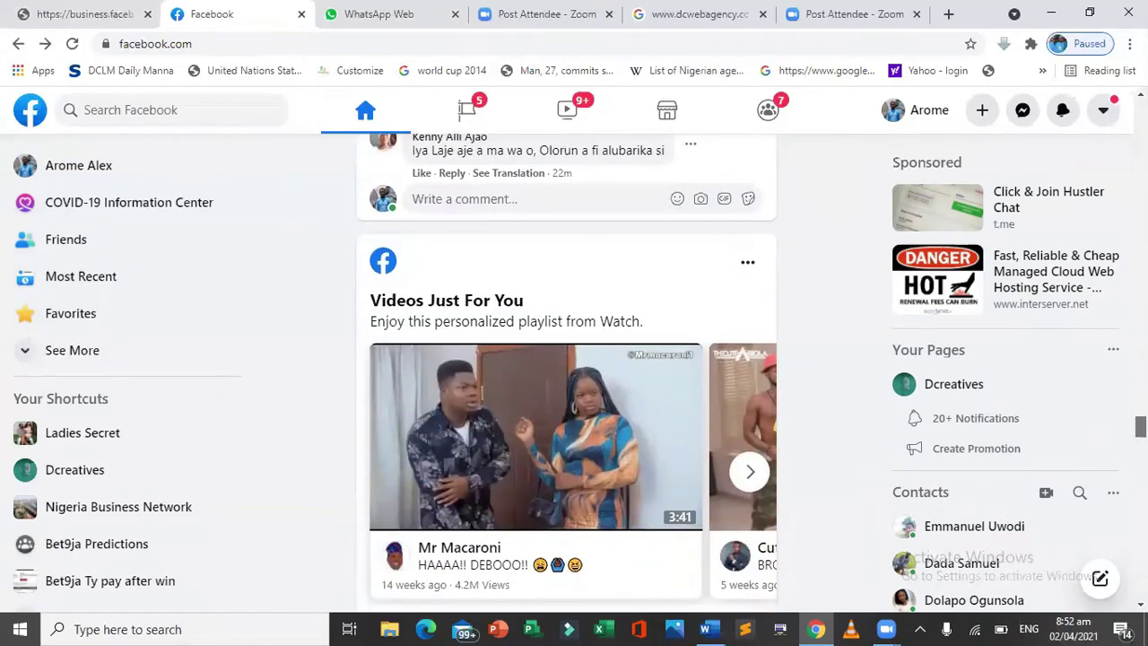
scroll(567, 373, down, 1)
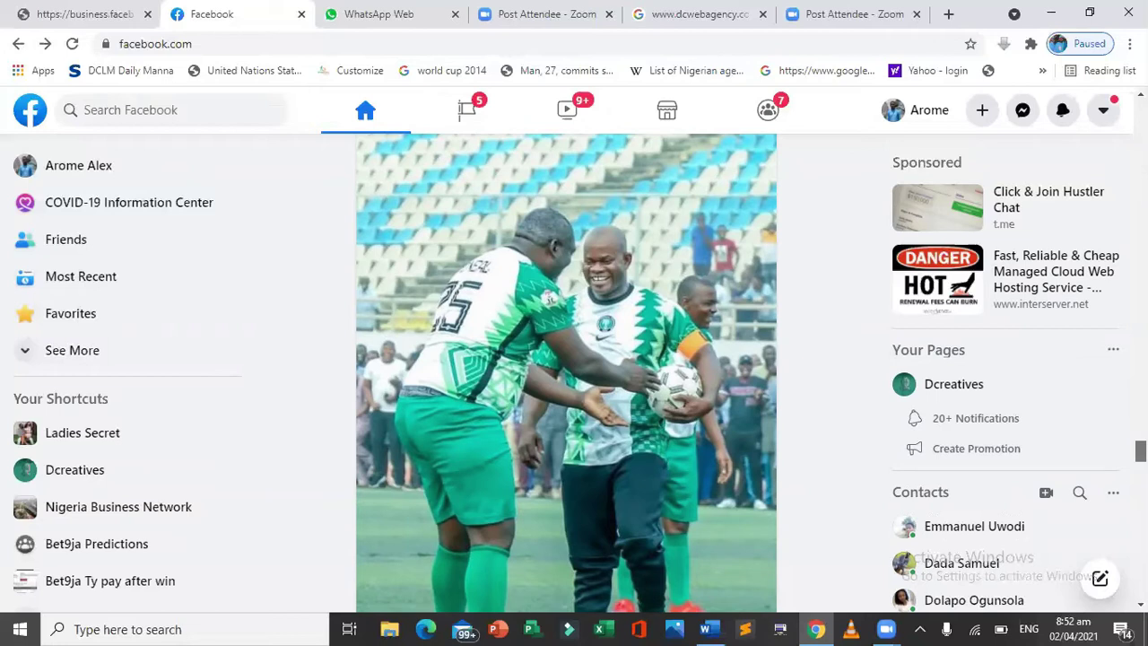
scroll(567, 373, down, 3)
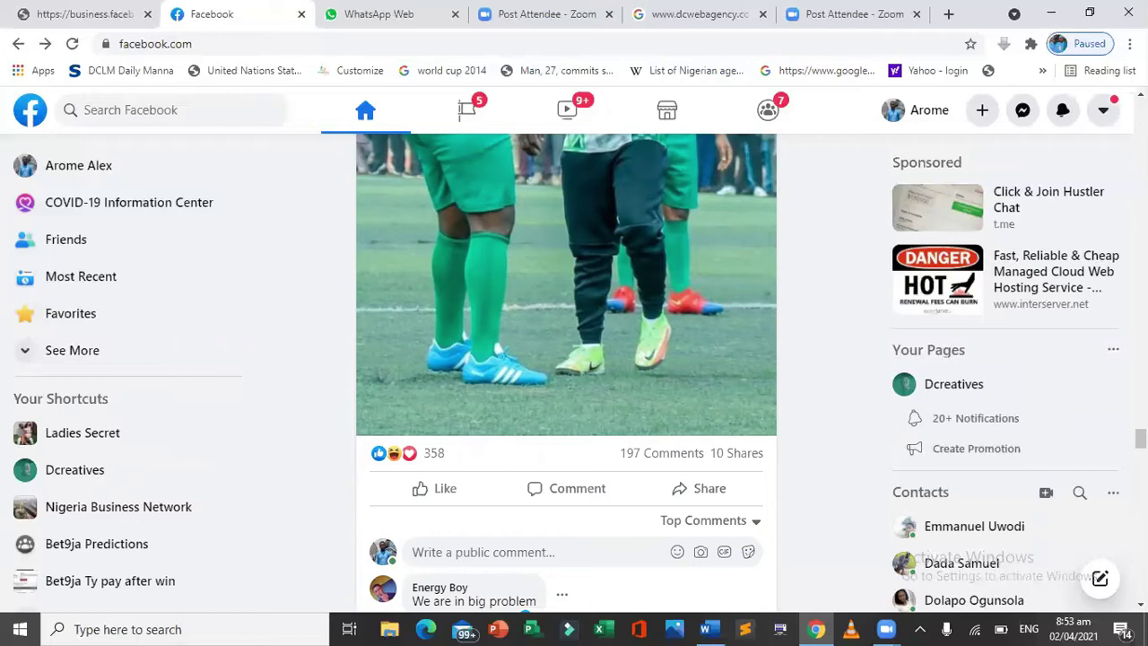
Step: Open a new browser tab and search Google for "facebook business insights"
click(947, 14)
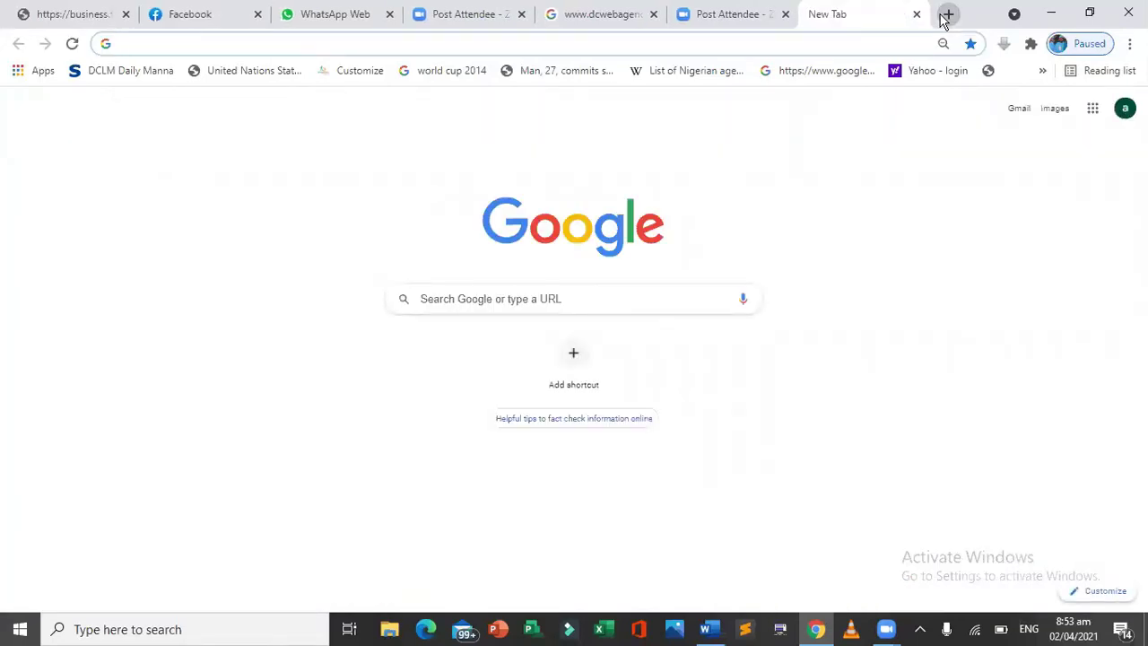
text(facebook.com)
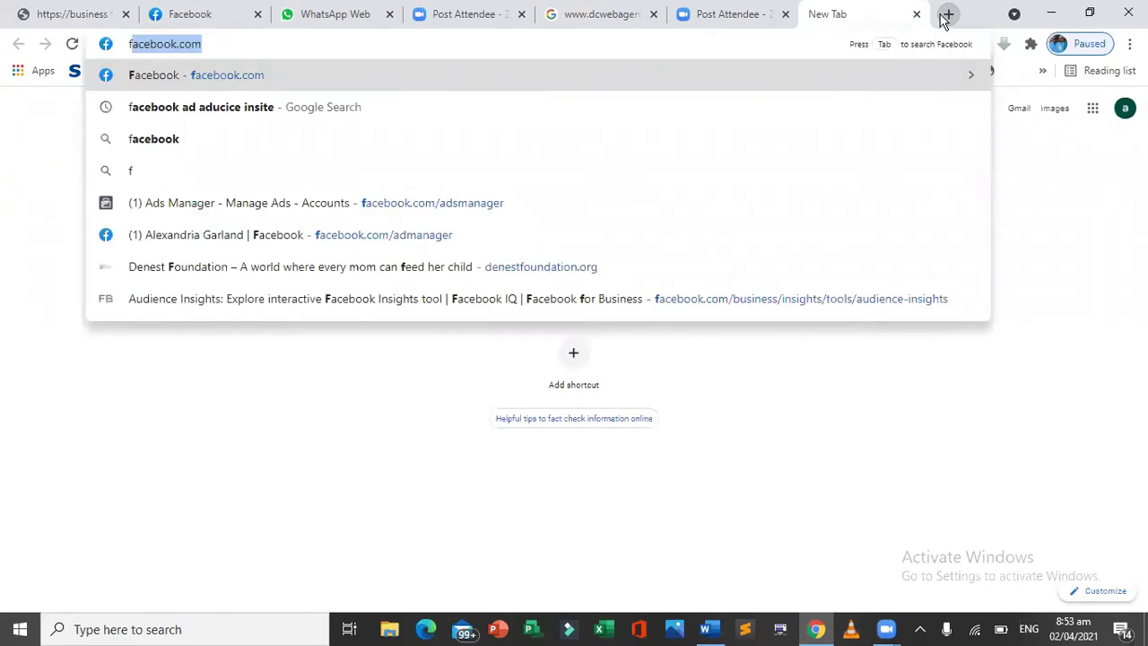
click(683, 50)
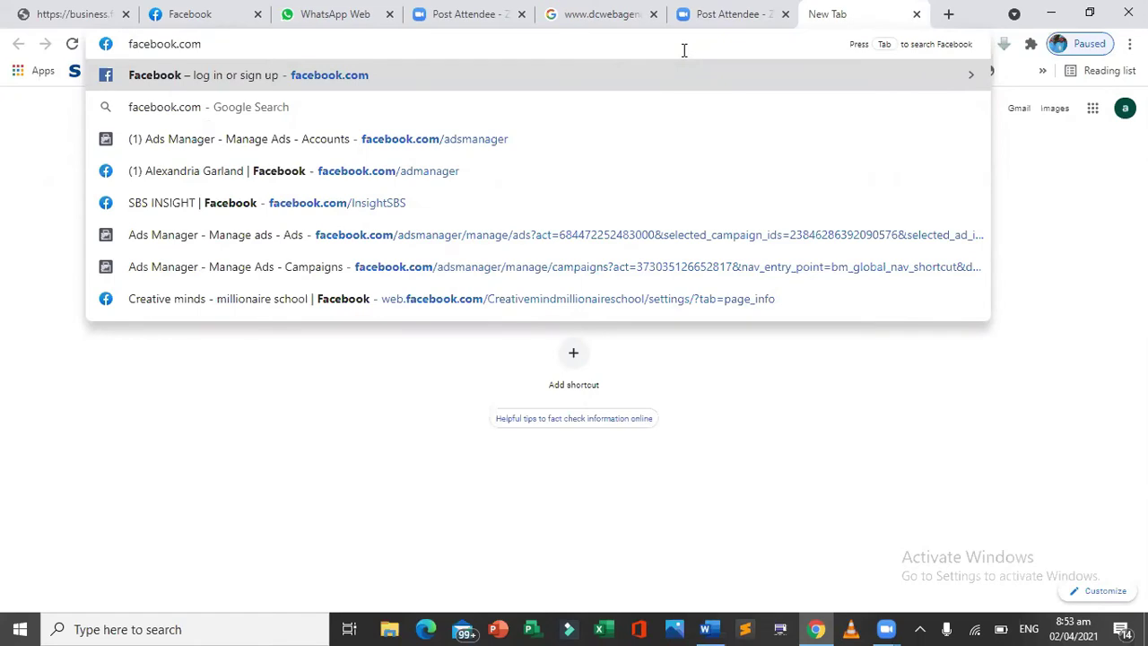
key(Tab)
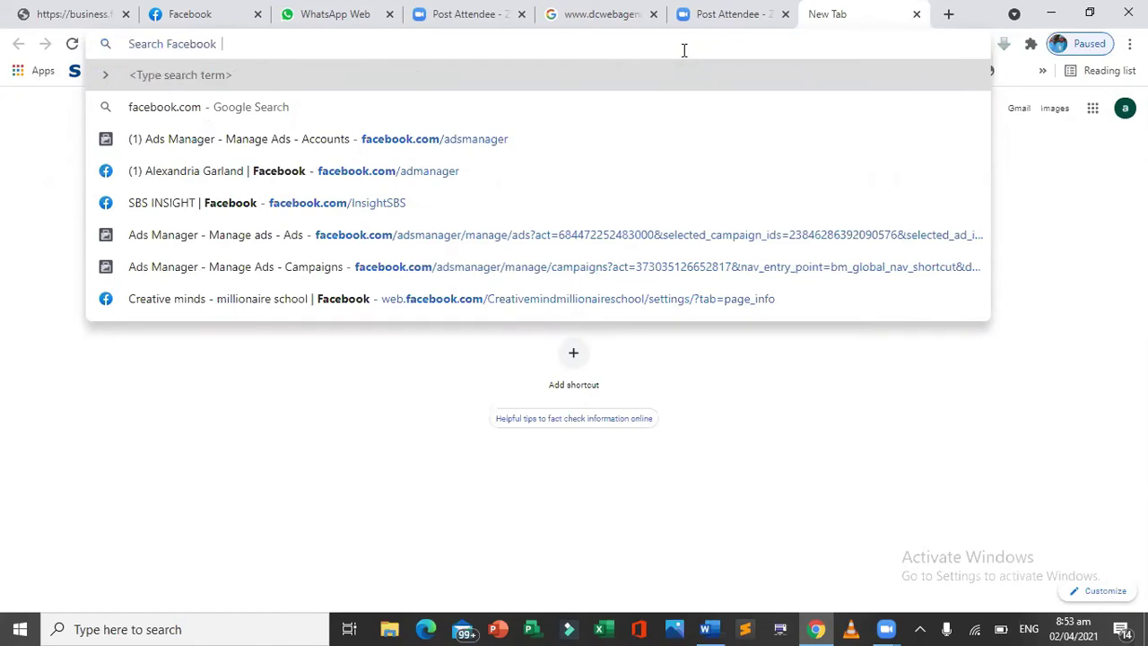
key(BackSpace)
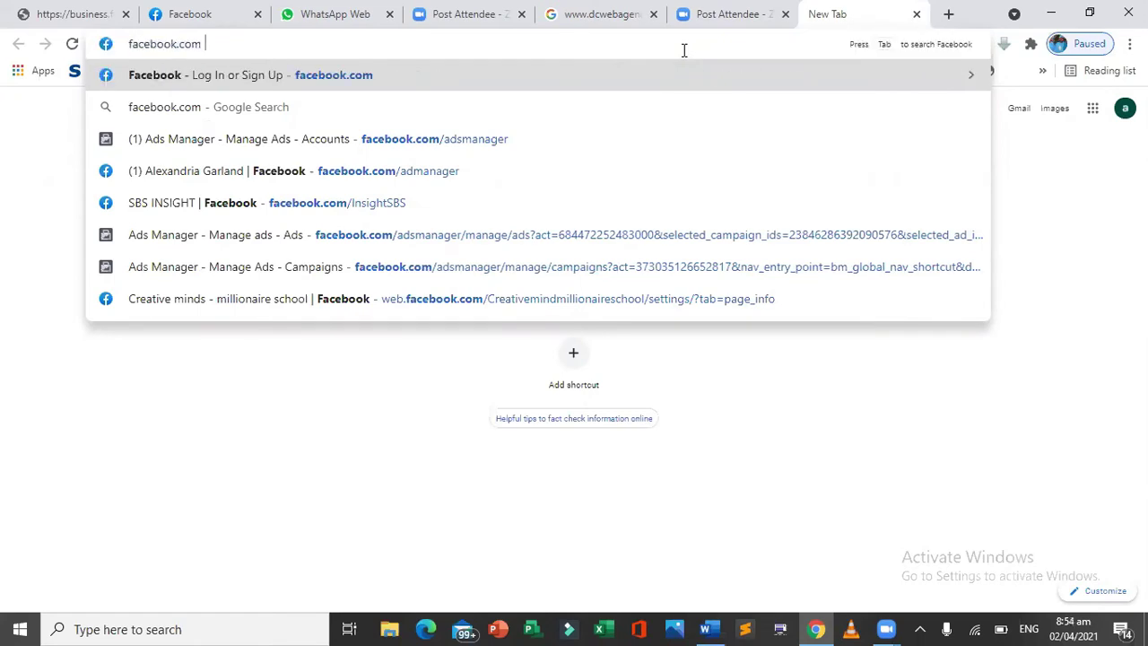
key(BackSpace)
key(BackSpace)
key(BackSpace)
key(BackSpace)
key(BackSpace)
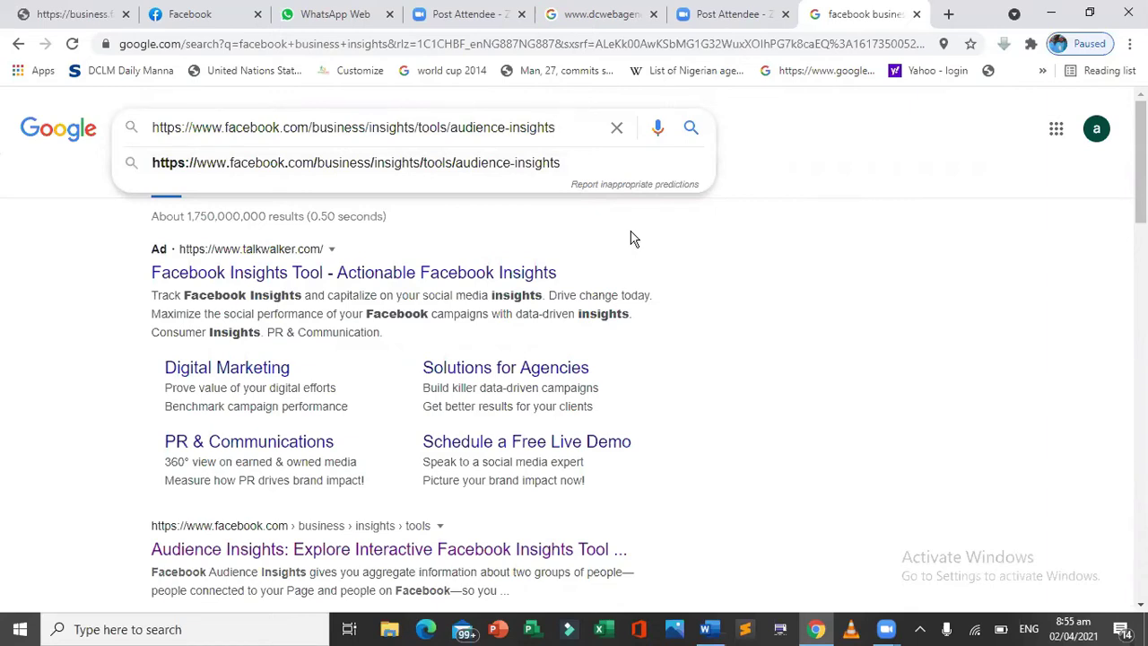
Step: Search for facebook.com/business/insights/tools/audience-insights, open the Audience Insights tool from its page and start with the Everyone on Facebook audience
click(688, 131)
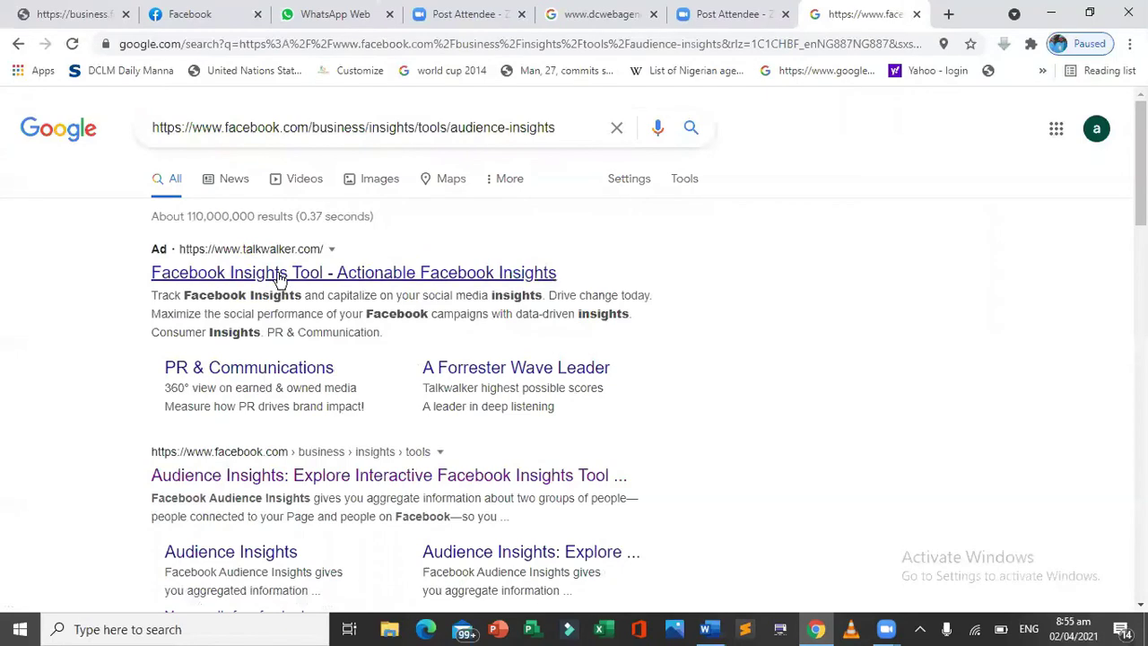
click(282, 480)
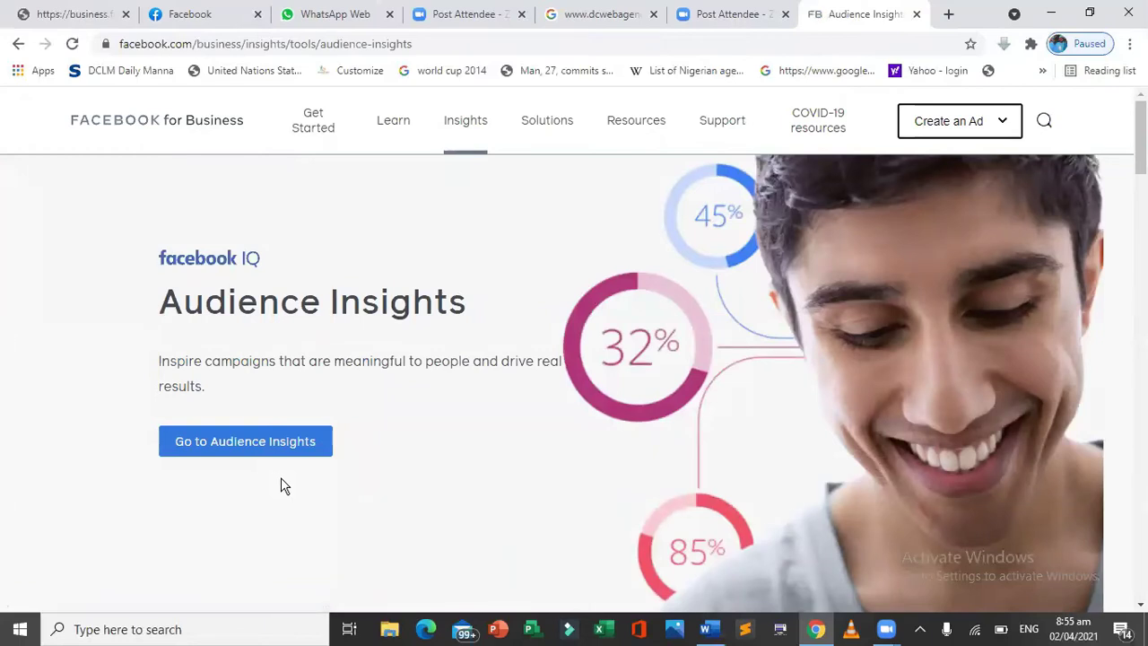
click(243, 446)
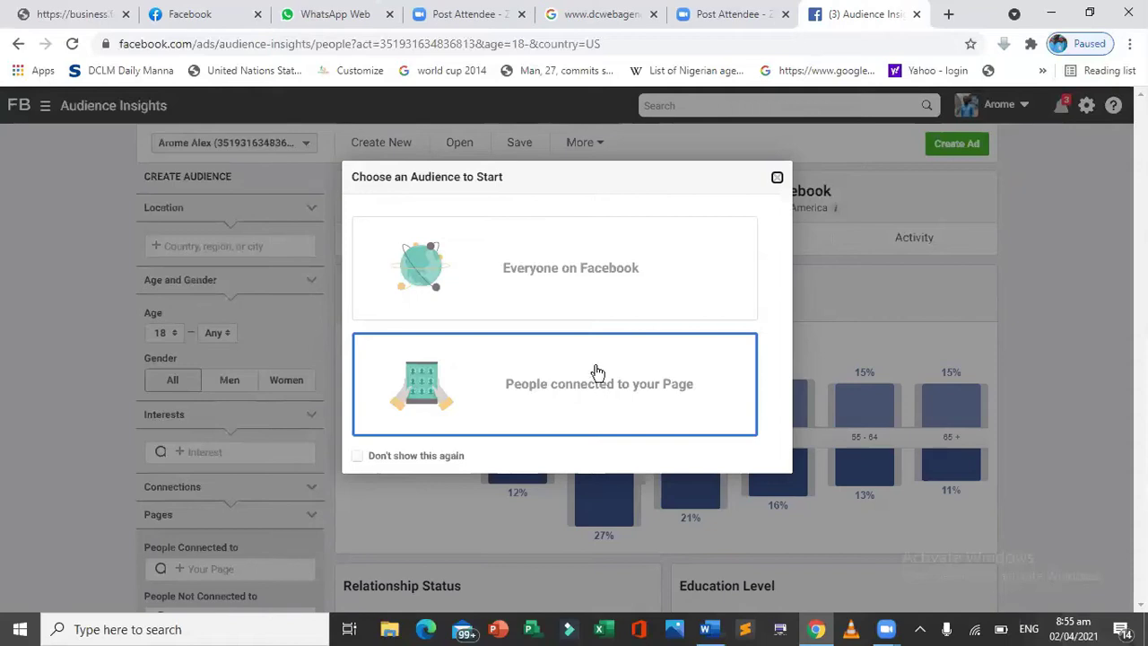
click(585, 272)
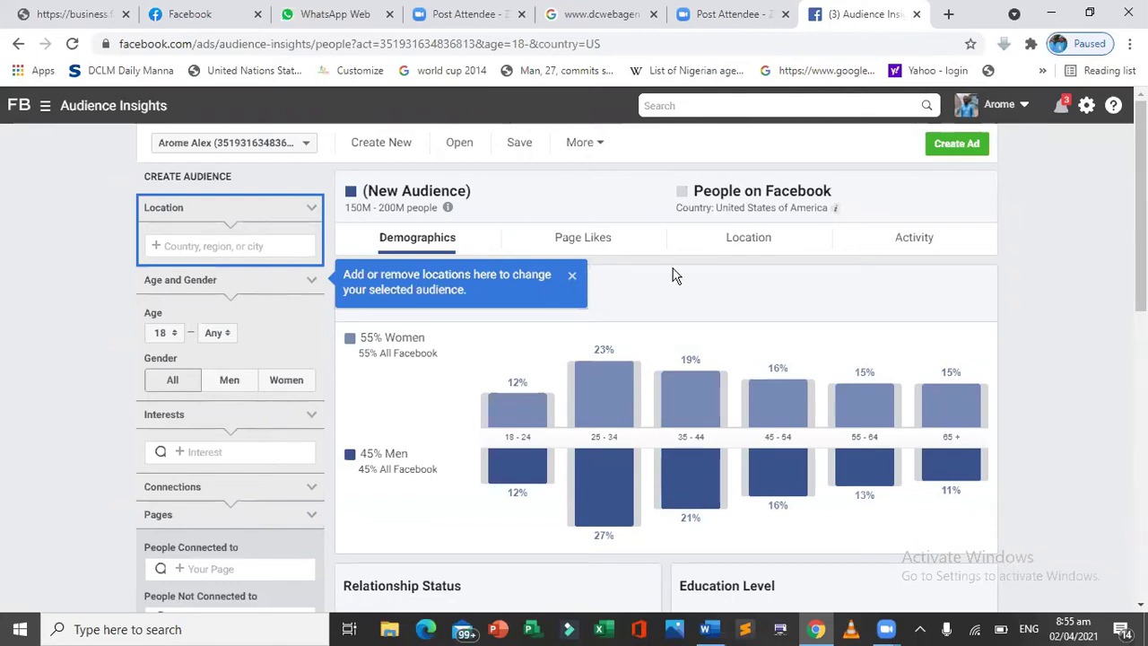
Step: Examine the new audience's demographics charts for age and gender, relationship status and education level
drag(1141, 269, 1141, 539)
scroll(1099, 484, up, 10)
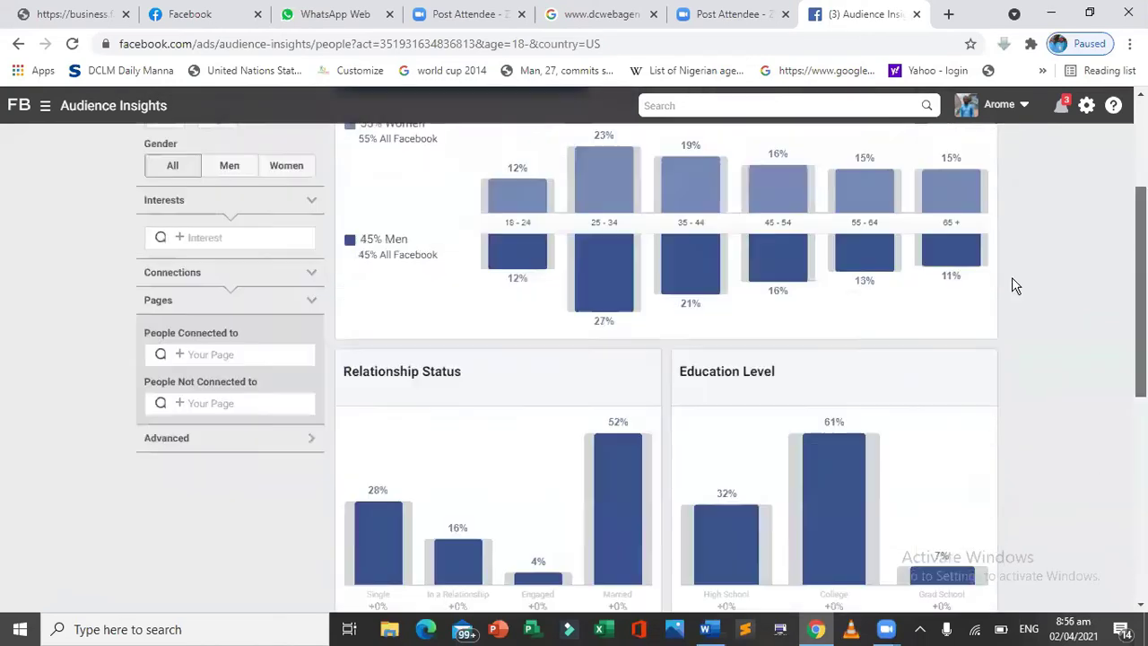
scroll(1118, 554, down, 10)
scroll(1092, 456, up, 12)
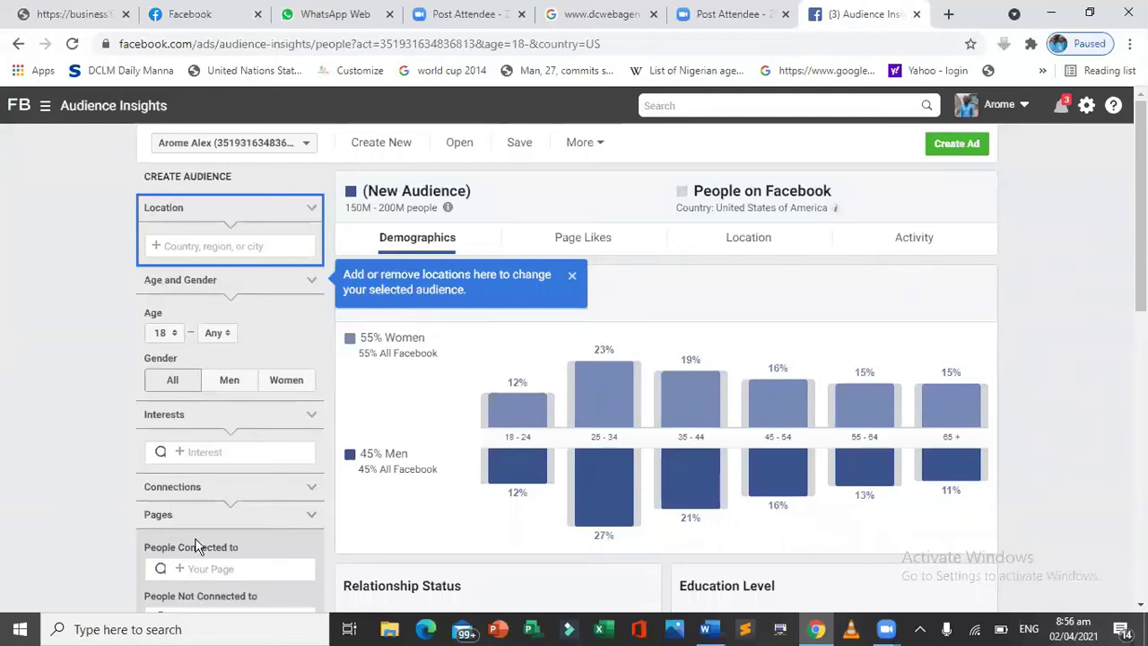
mouse_move(972, 426)
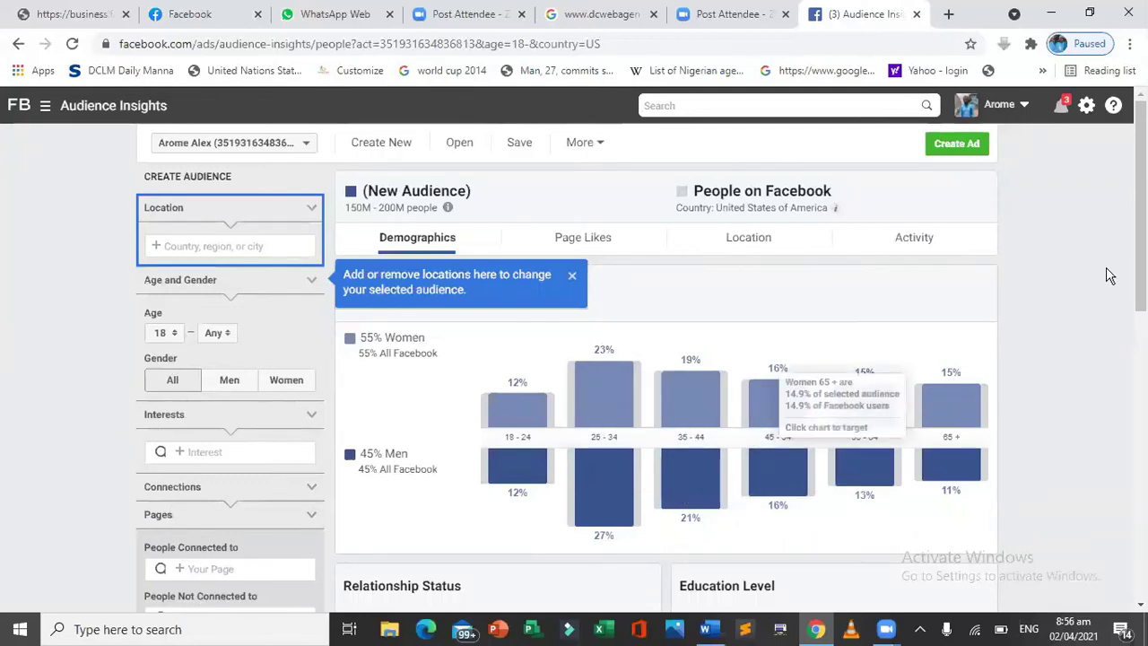
scroll(557, 244, down, 1)
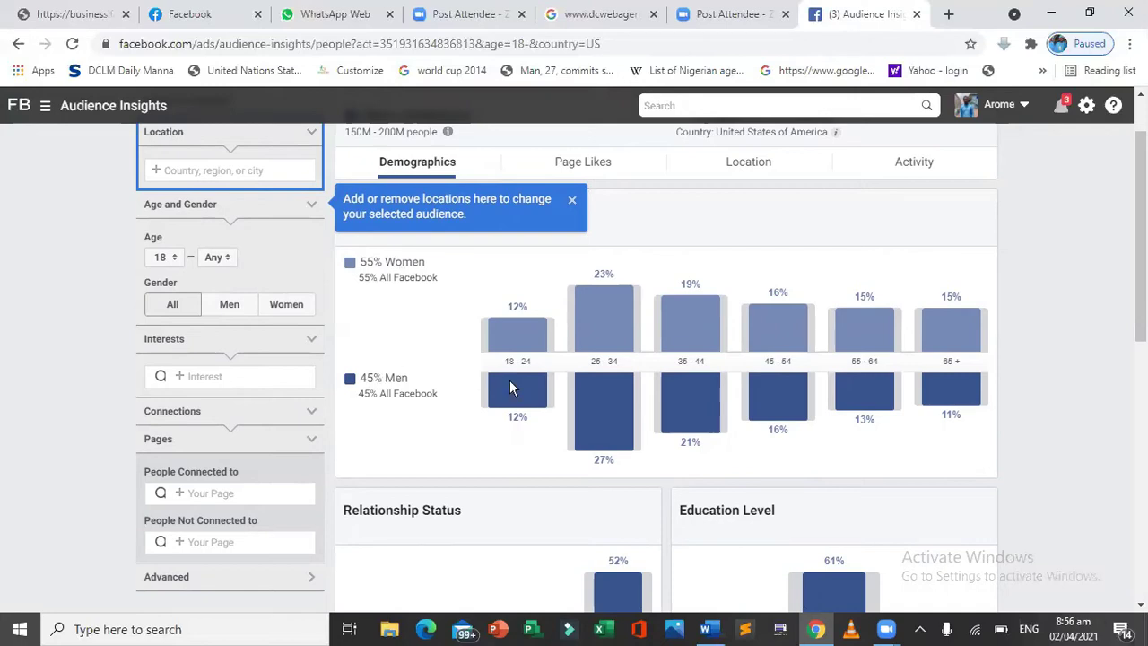
mouse_move(562, 370)
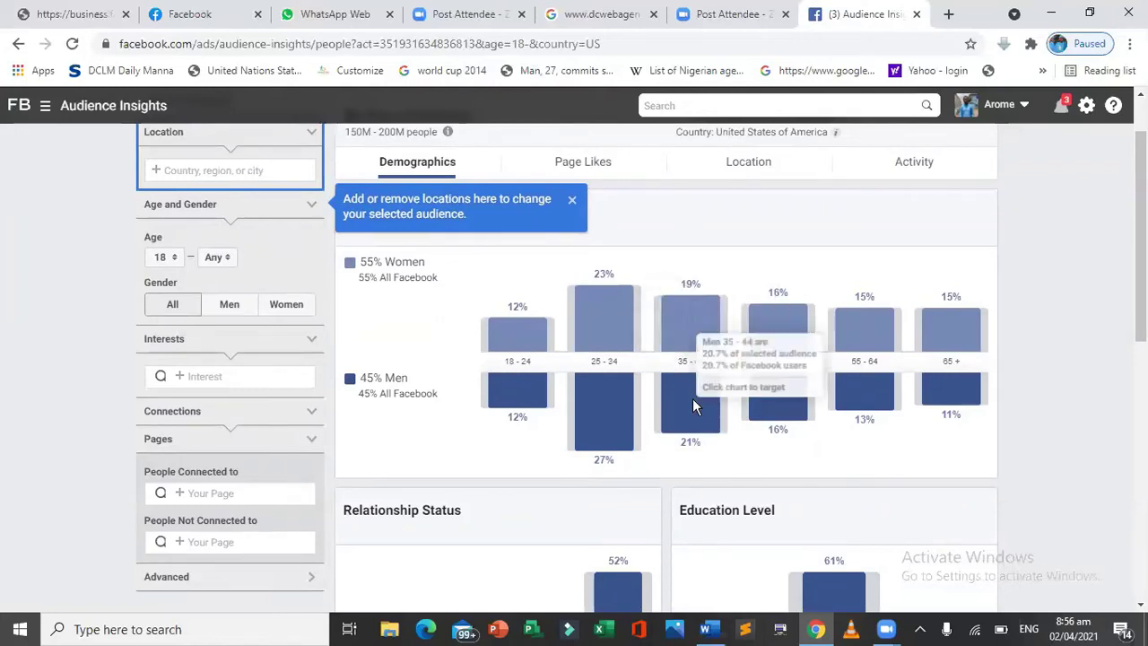
mouse_move(681, 301)
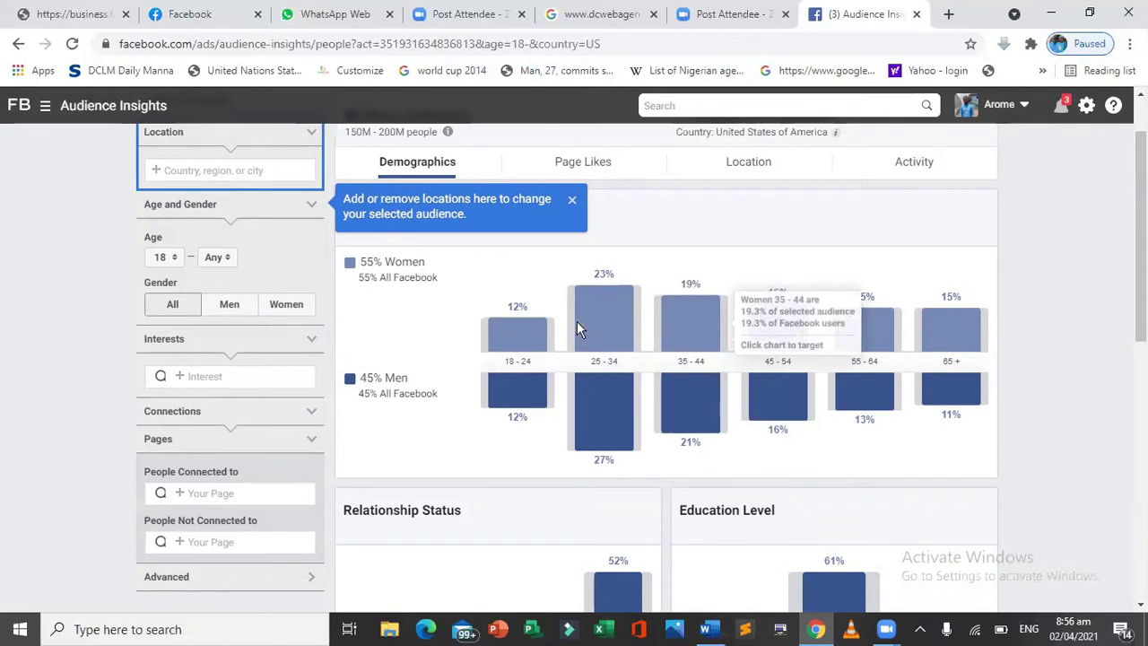
scroll(1141, 233, down, 1)
scroll(1141, 269, down, 2)
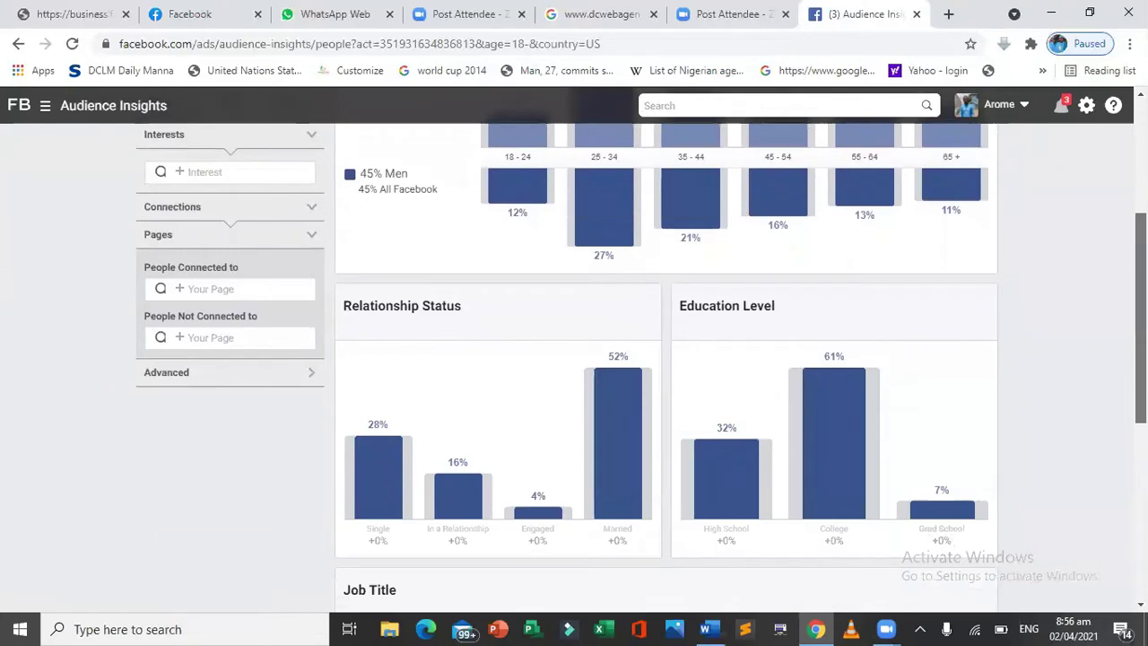
scroll(1077, 90, up, 5)
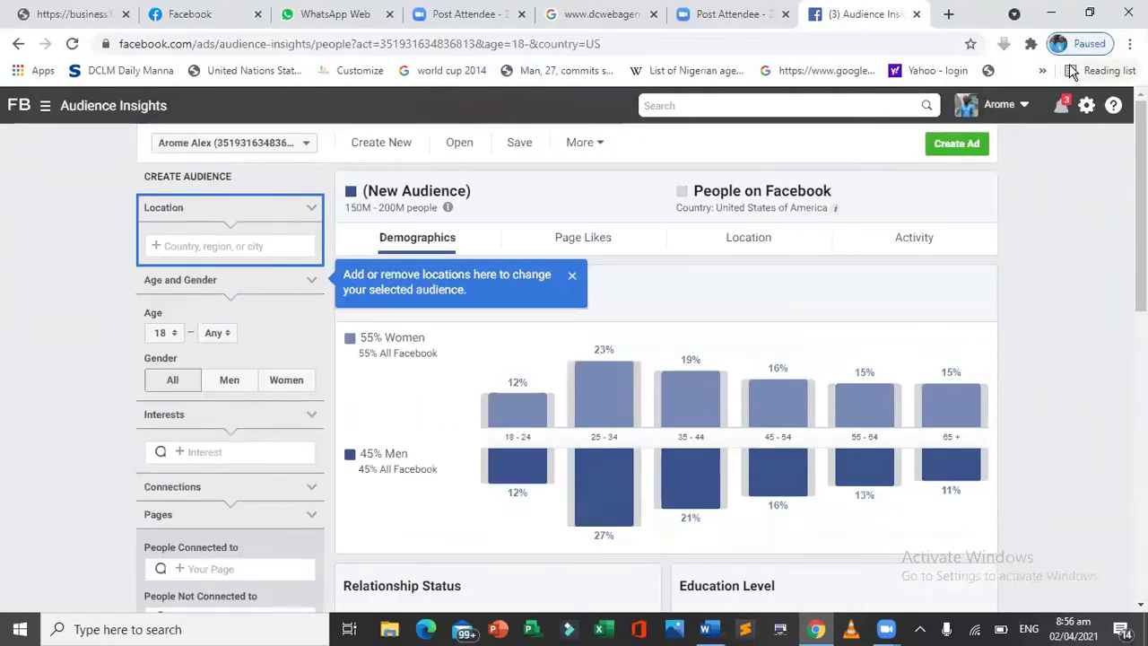
Step: Set the audience location to Lagos
click(199, 247)
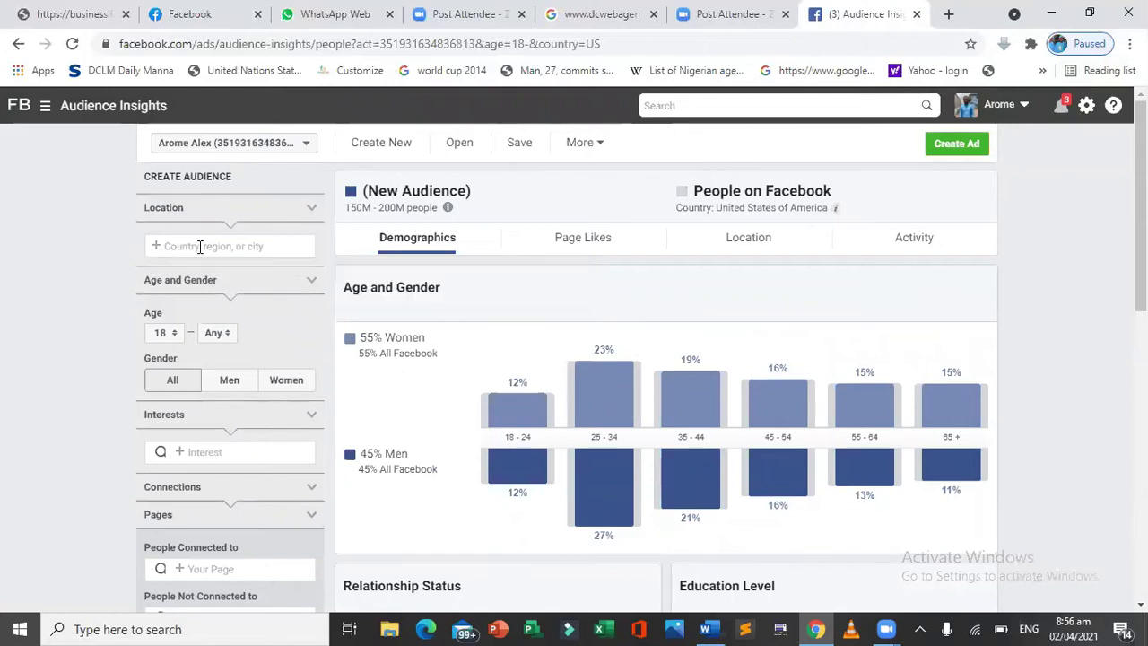
text(lag)
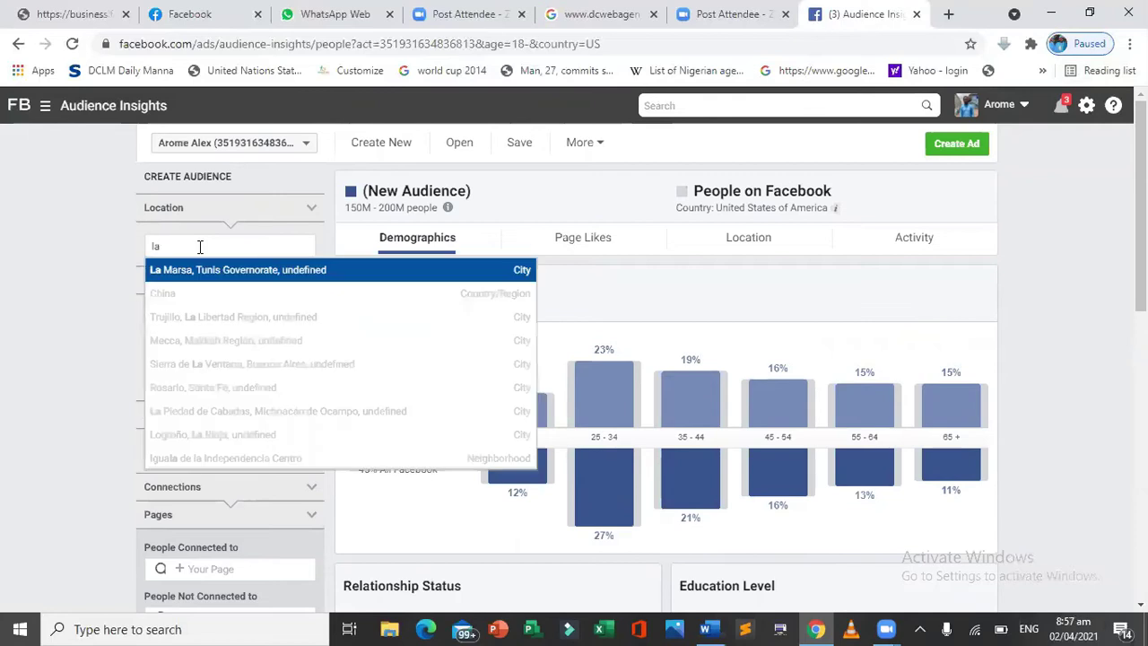
text(o)
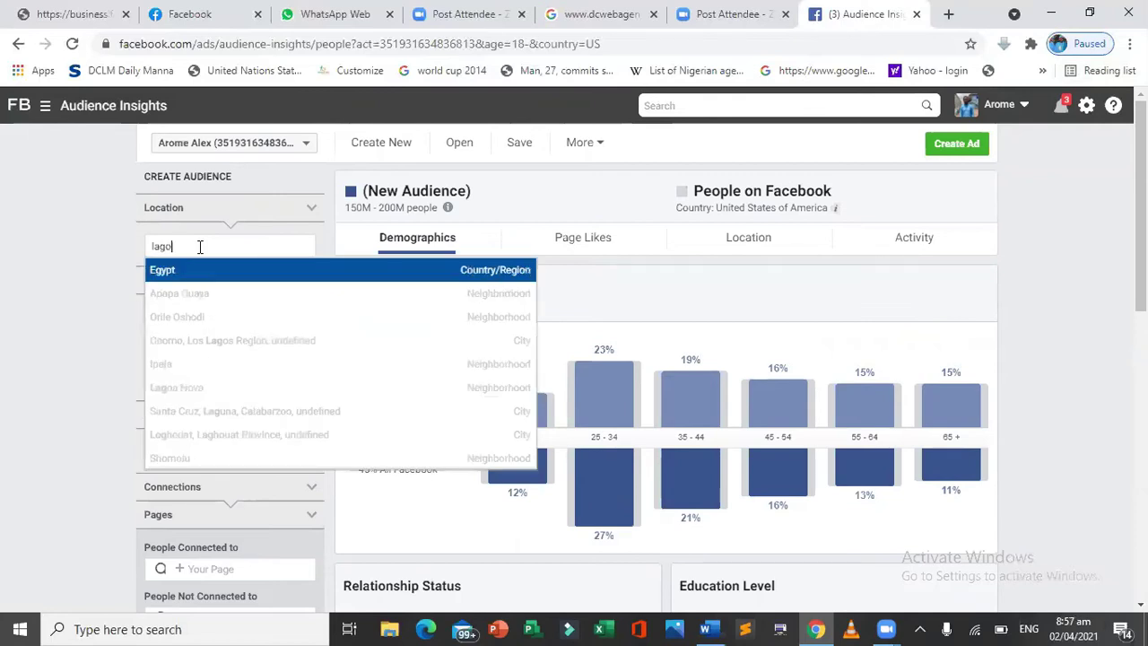
text(s)
key(Return)
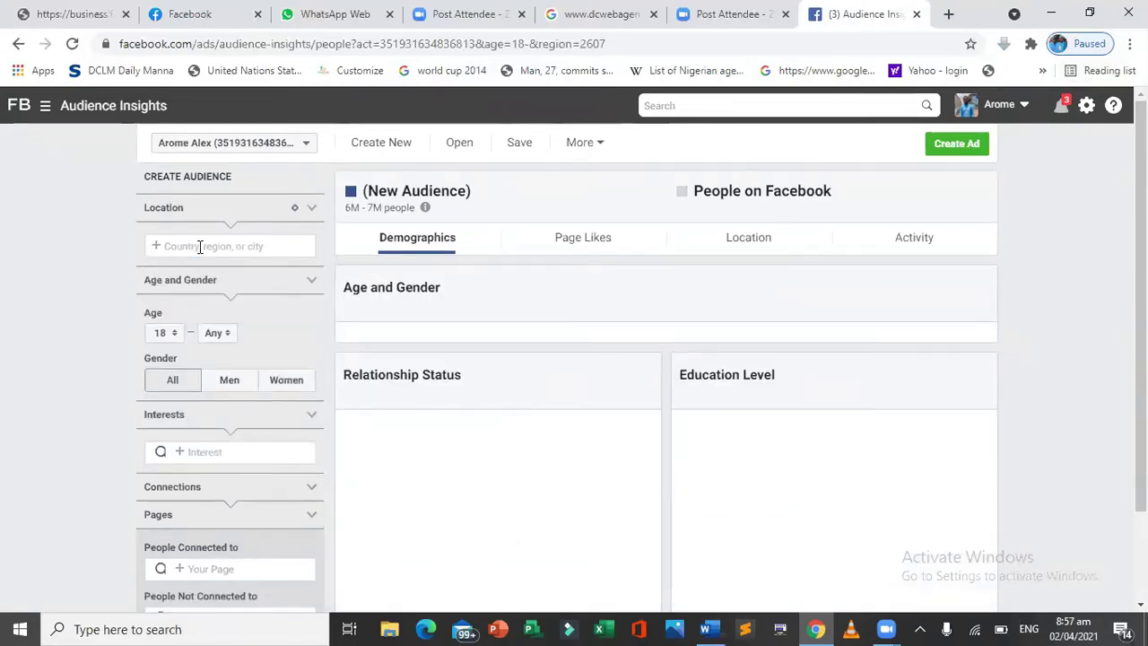
Step: Examine the top cities in the location breakdown of the selected audience
scroll(1081, 218, down, 2)
scroll(1081, 218, up, 2)
click(764, 245)
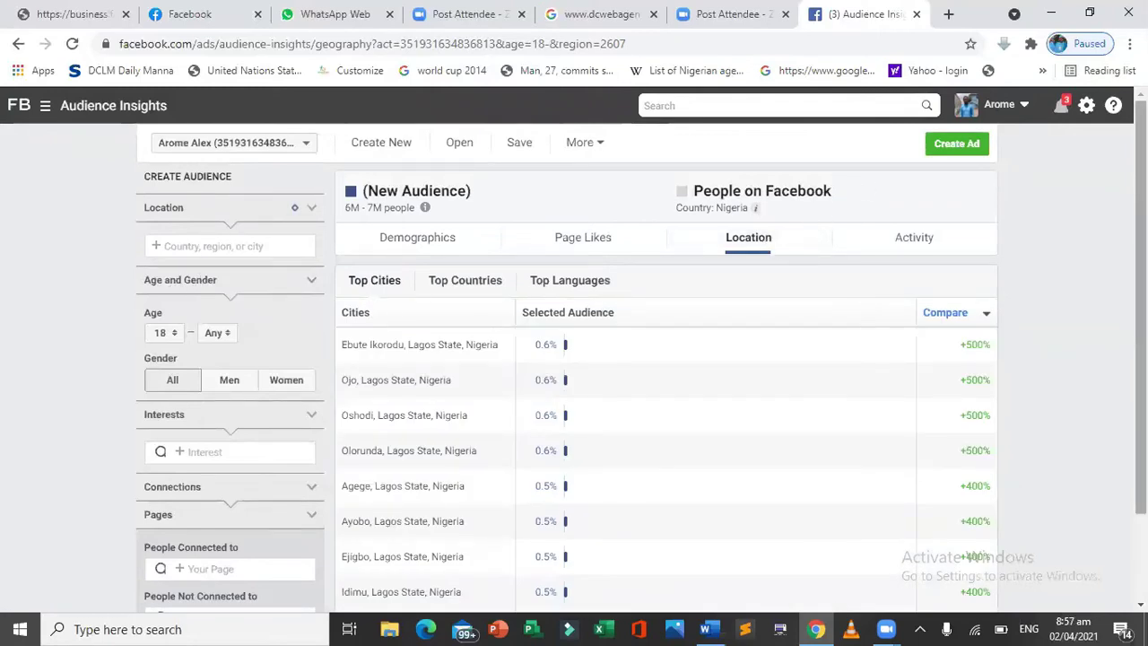
scroll(665, 359, down, 2)
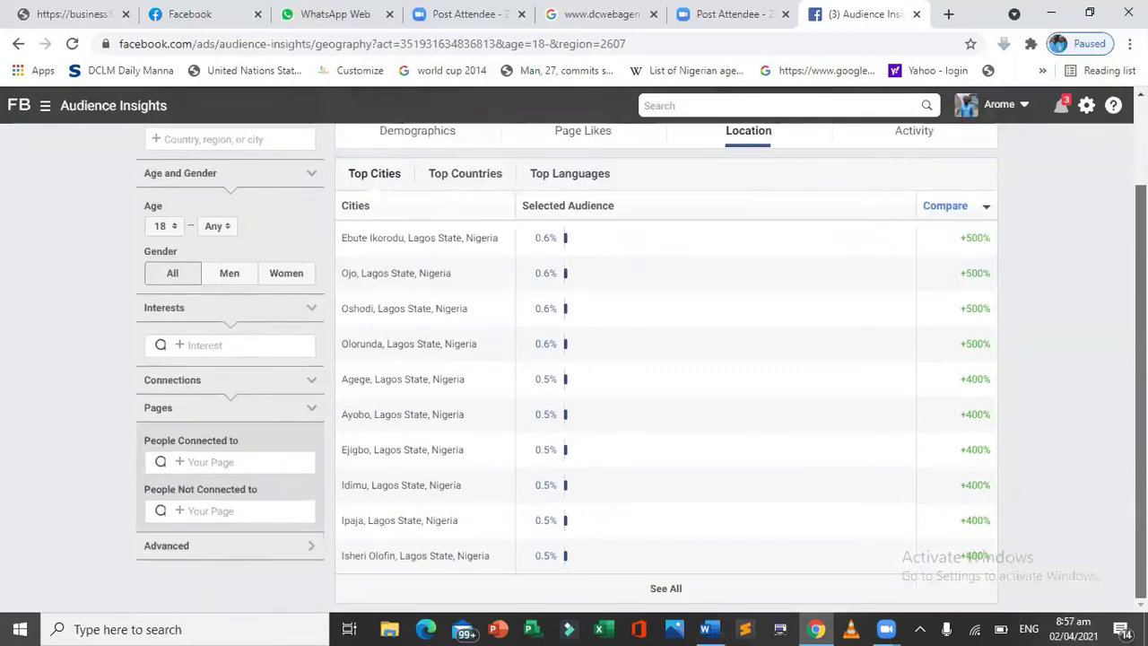
scroll(1099, 199, up, 2)
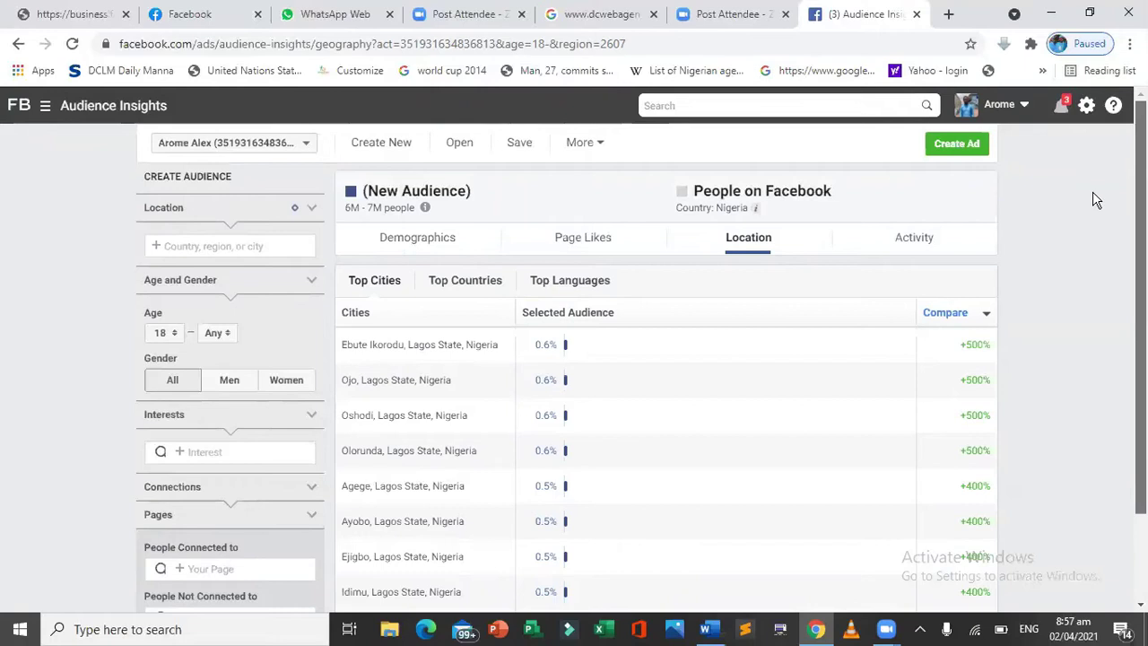
scroll(1094, 191, down, 2)
scroll(1110, 272, up, 2)
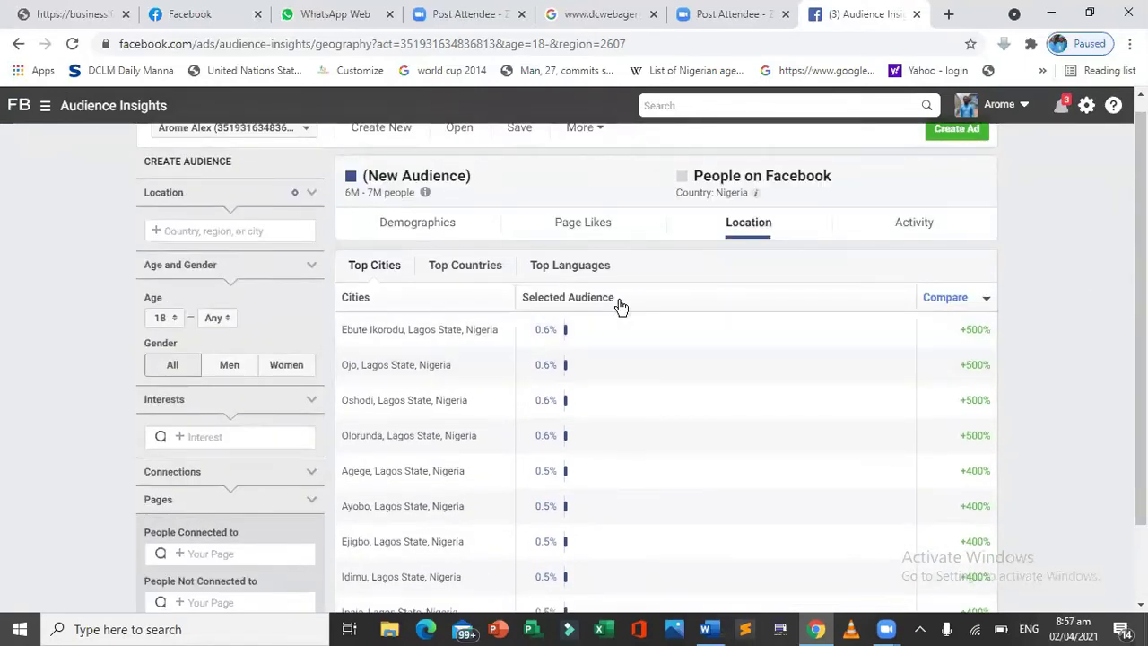
Step: Add Self-employment as an interest for the Lagos audience
click(283, 267)
click(283, 267)
click(205, 434)
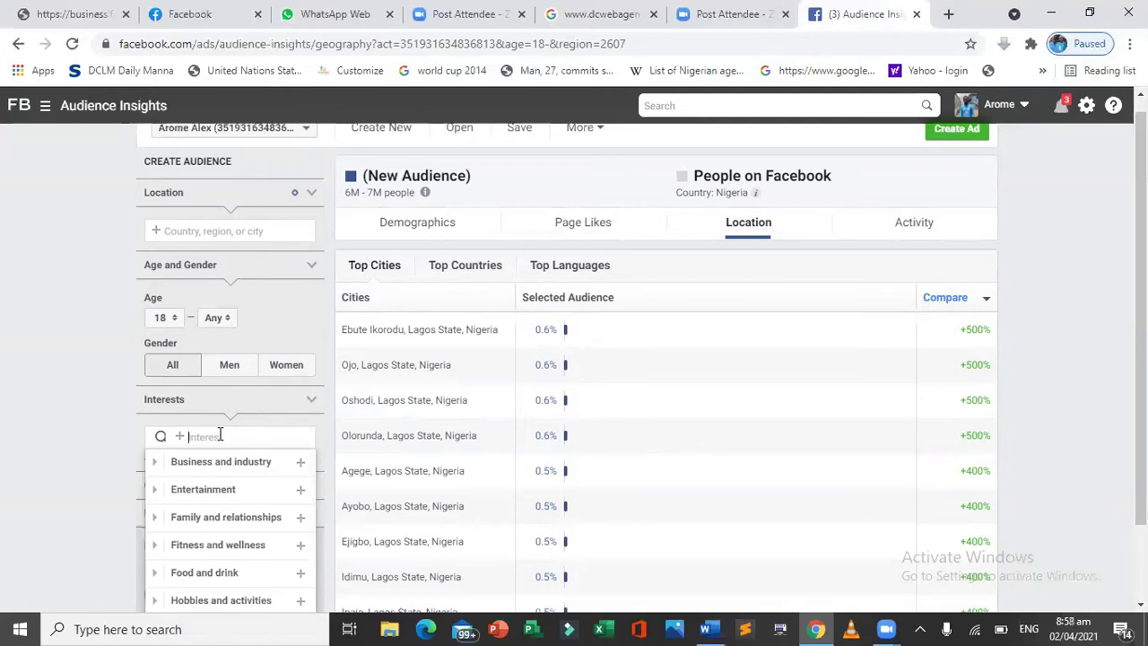
text(d)
key(BackSpace)
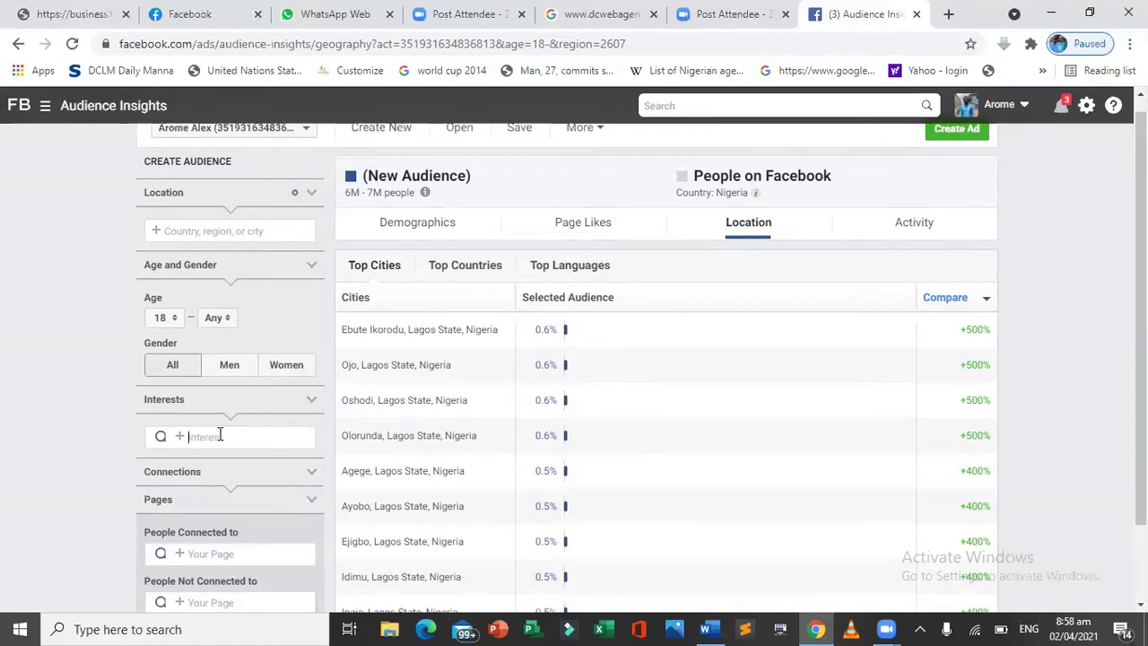
text(self)
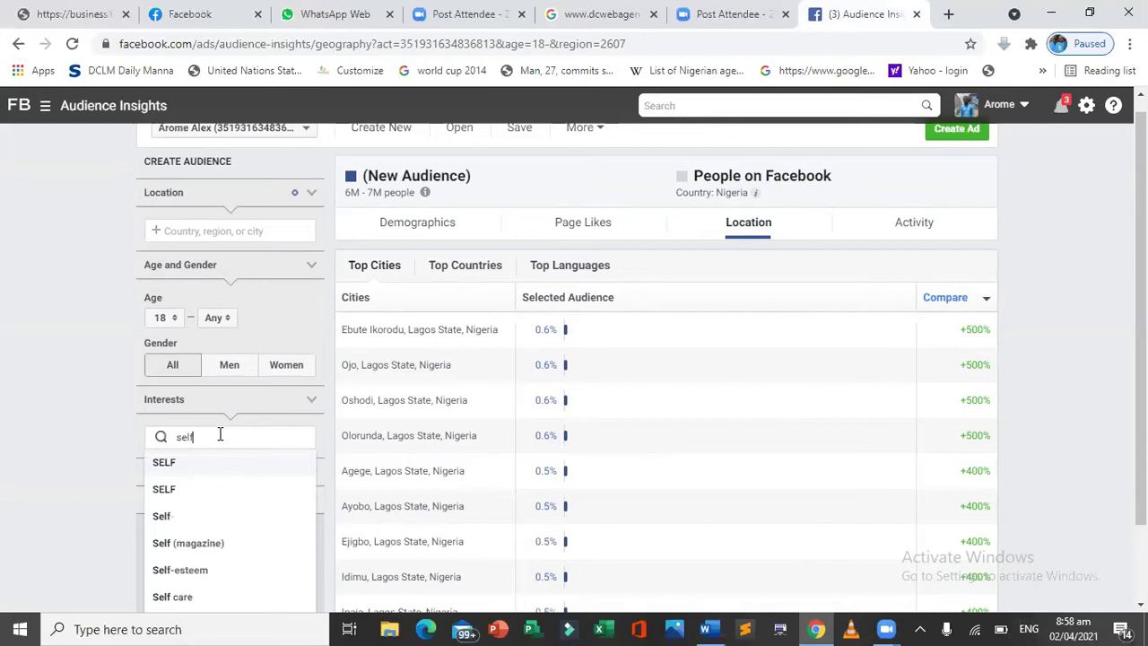
key(BackSpace)
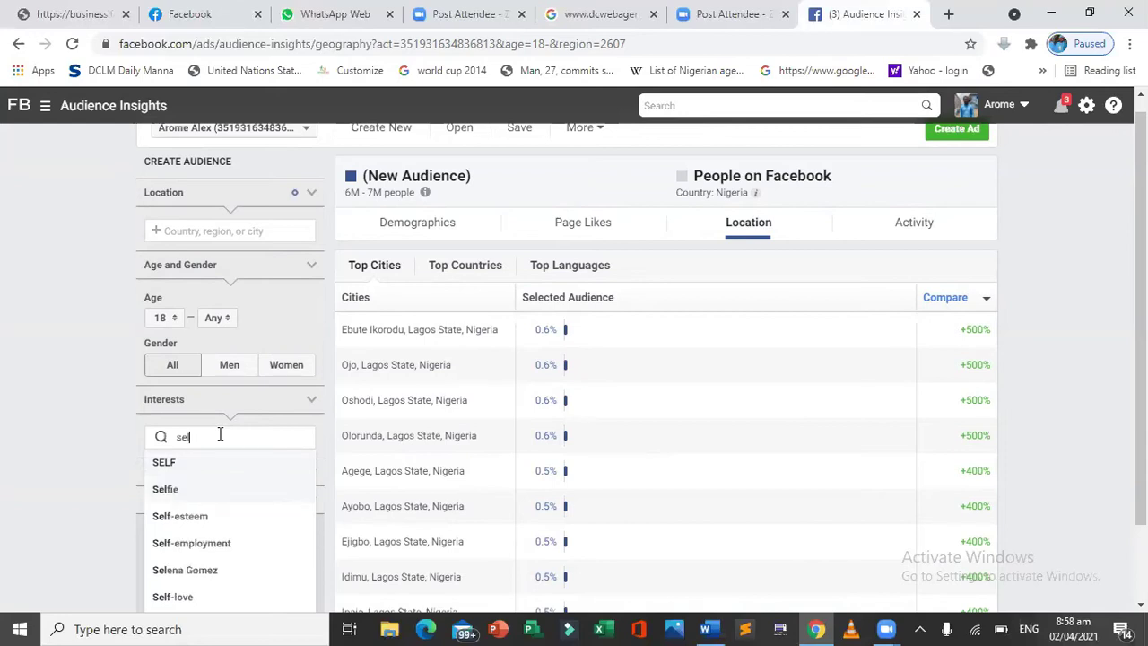
click(188, 546)
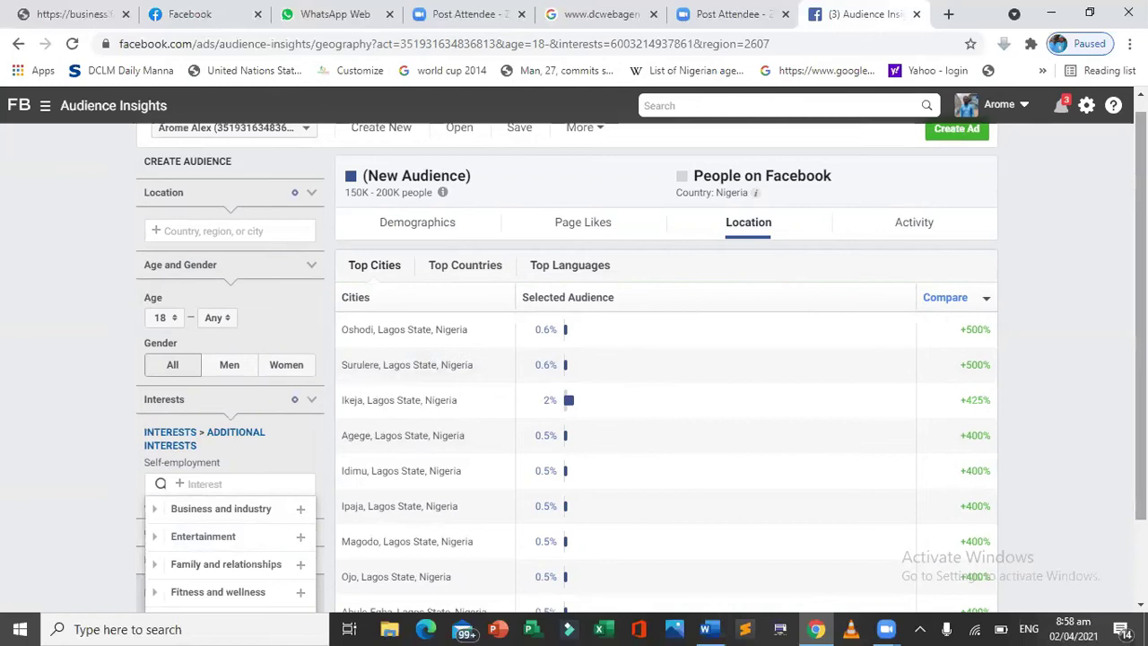
Step: Examine the self-employment audience's demographics, covering the age and gender chart and the job title breakdown
scroll(1126, 289, up, 1)
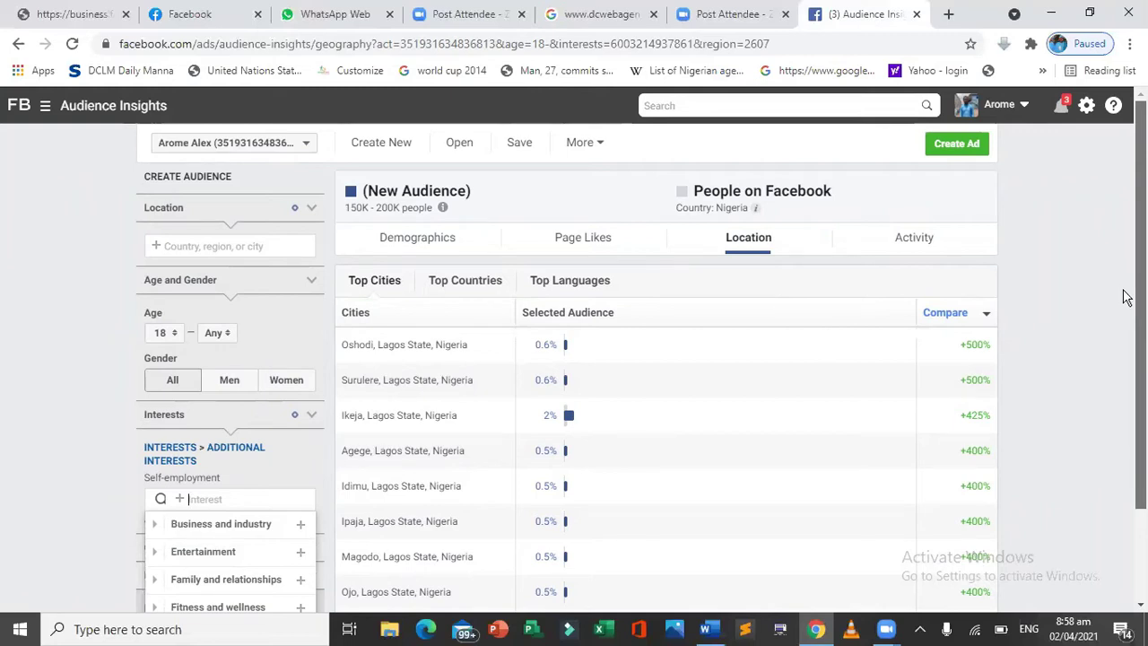
scroll(1127, 289, down, 2)
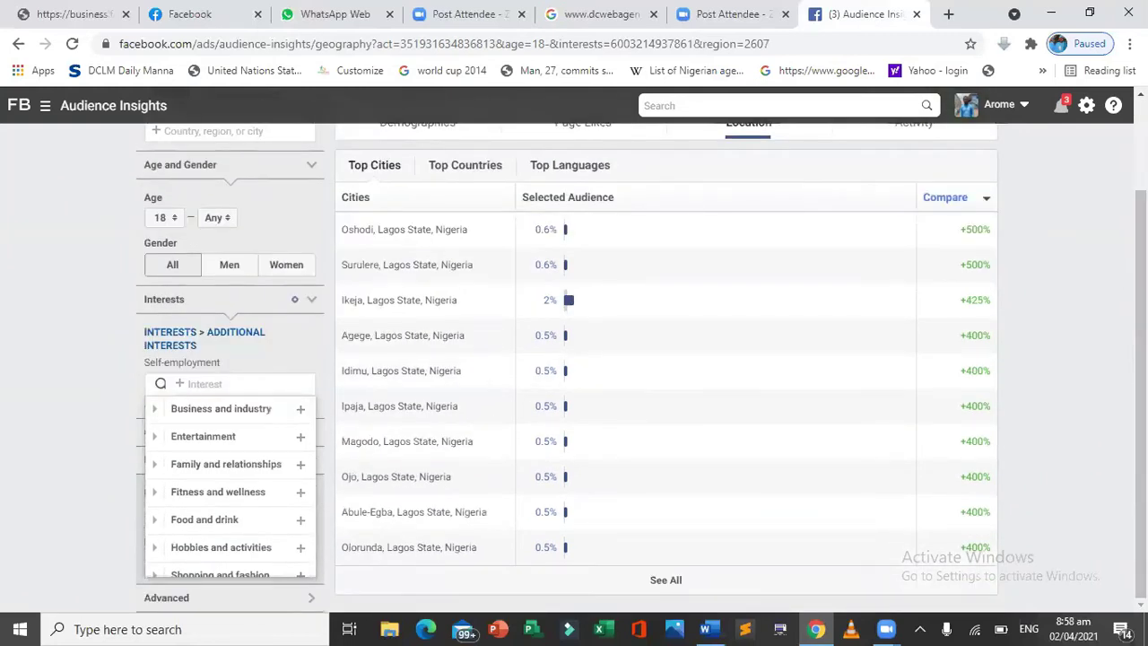
scroll(1123, 278, up, 1)
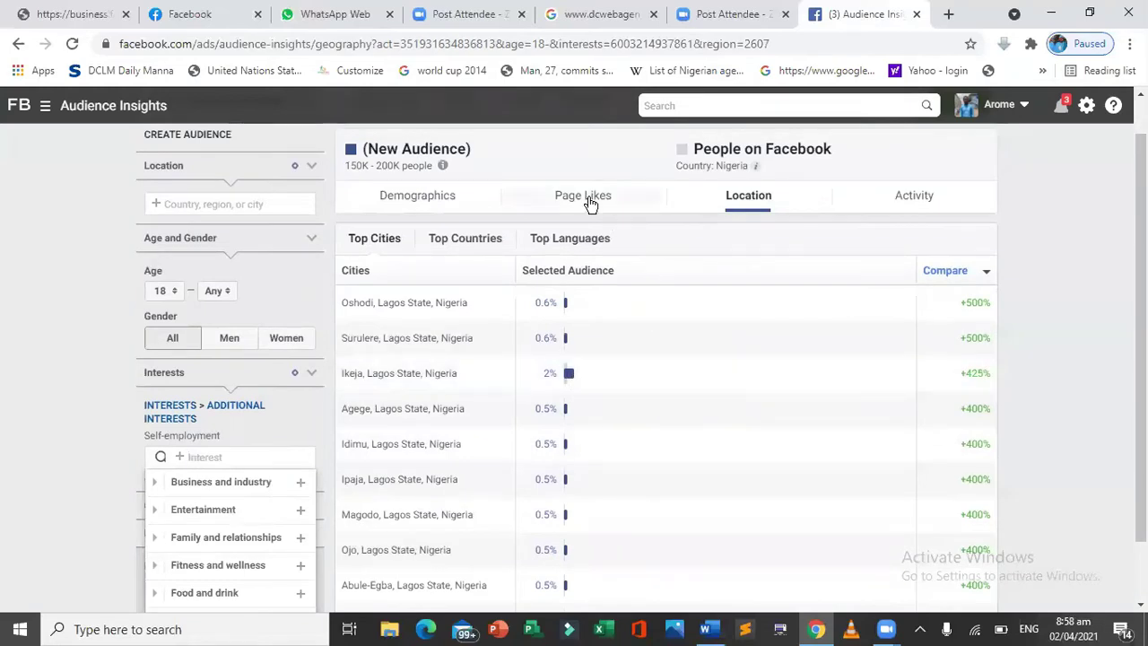
click(398, 197)
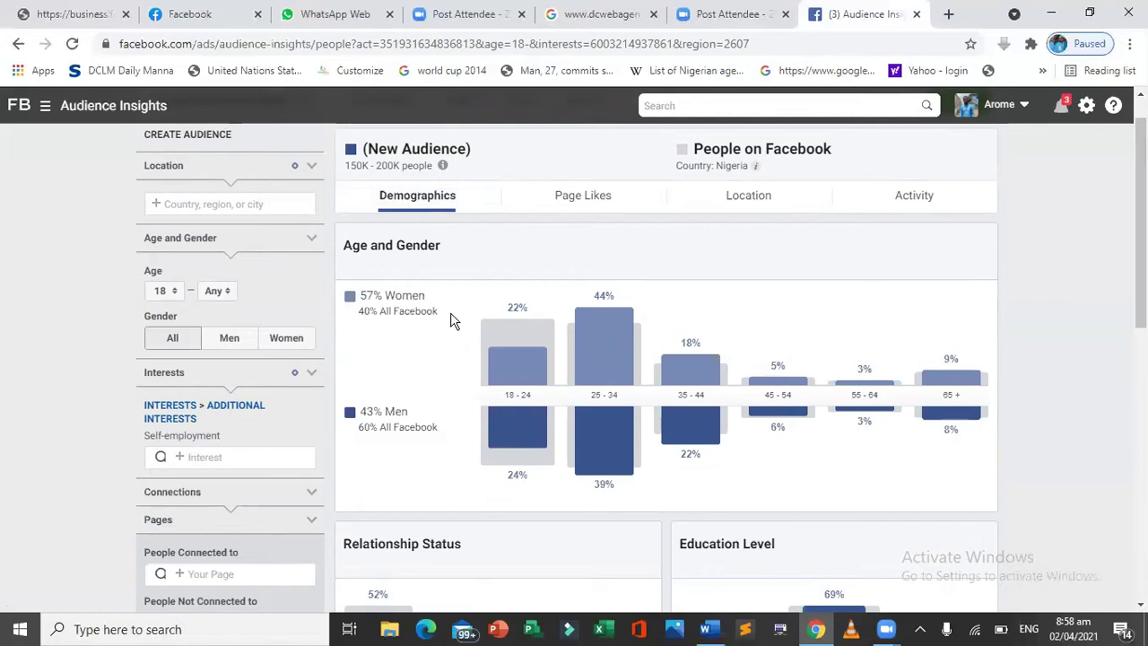
mouse_move(656, 348)
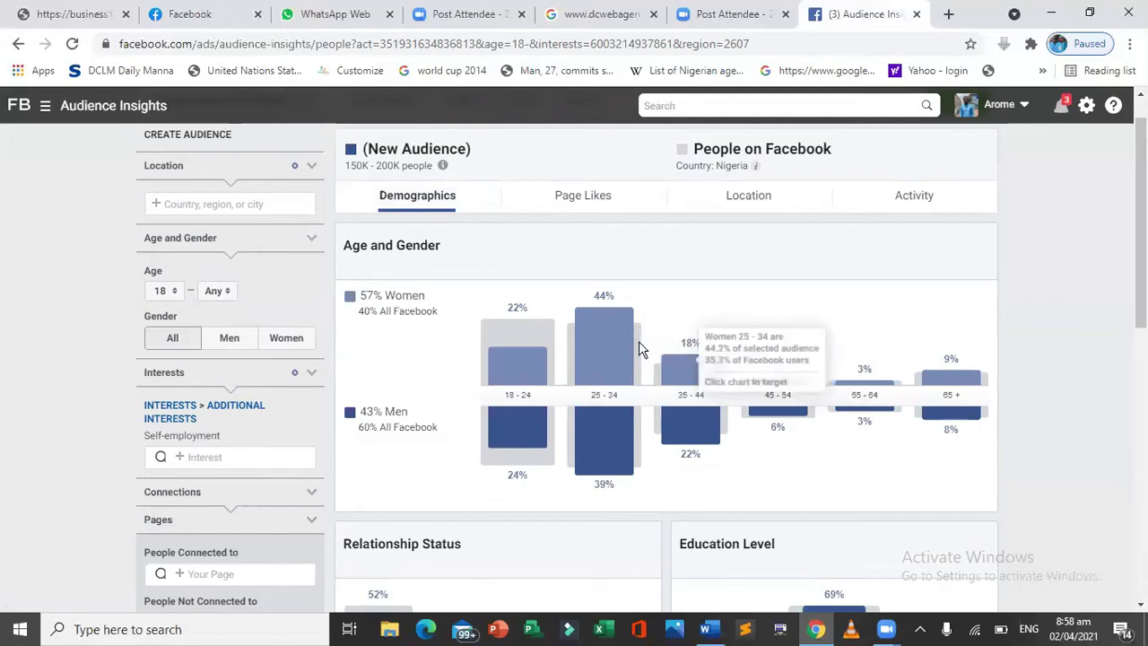
mouse_move(674, 405)
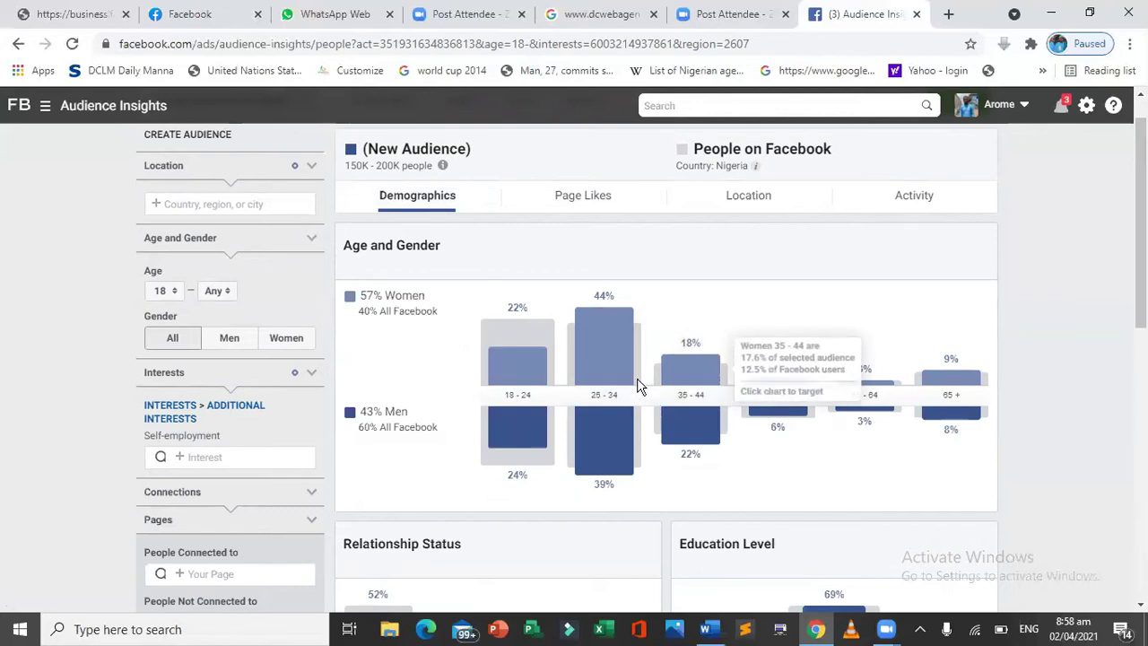
mouse_move(982, 430)
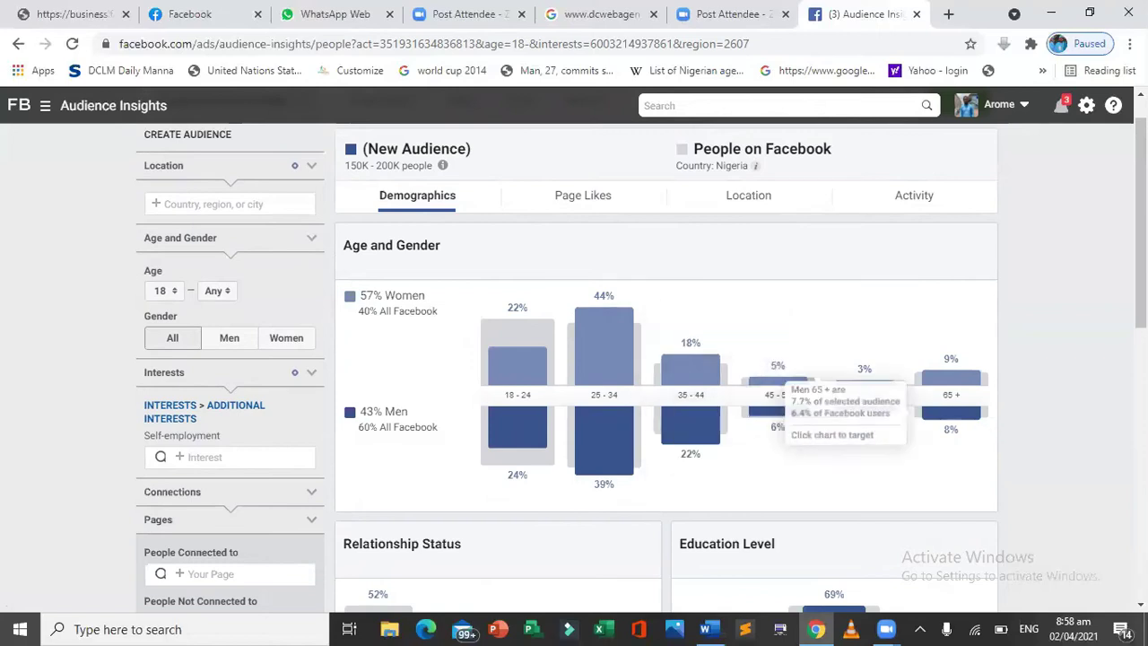
scroll(665, 377, down, 7)
scroll(665, 376, down, 1)
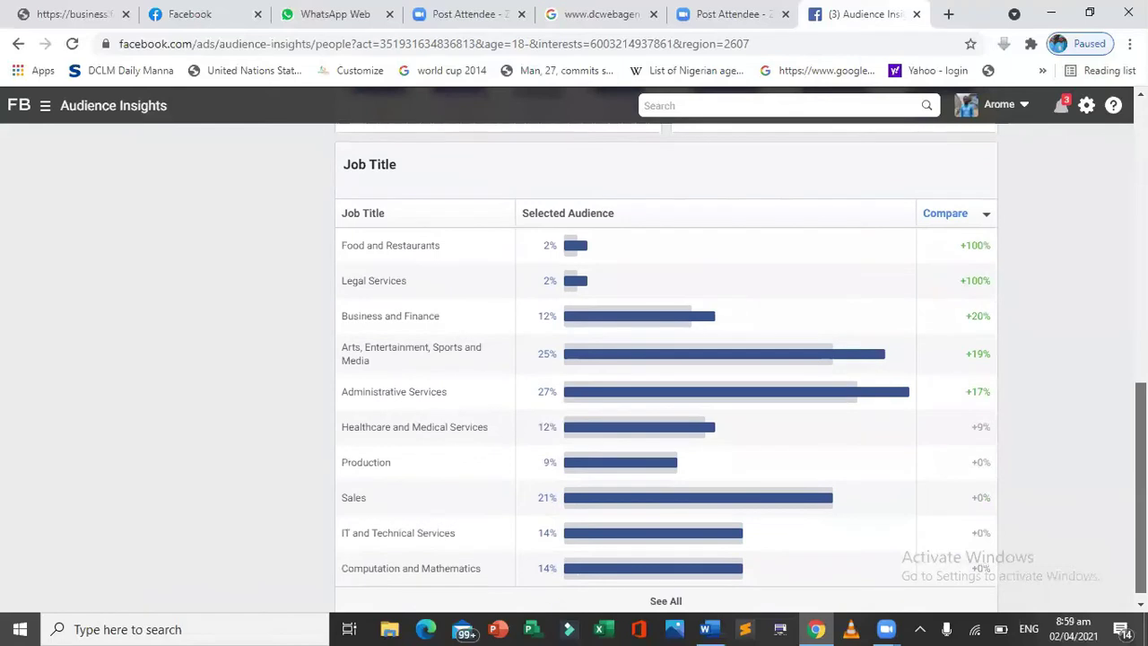
scroll(1121, 402, up, 9)
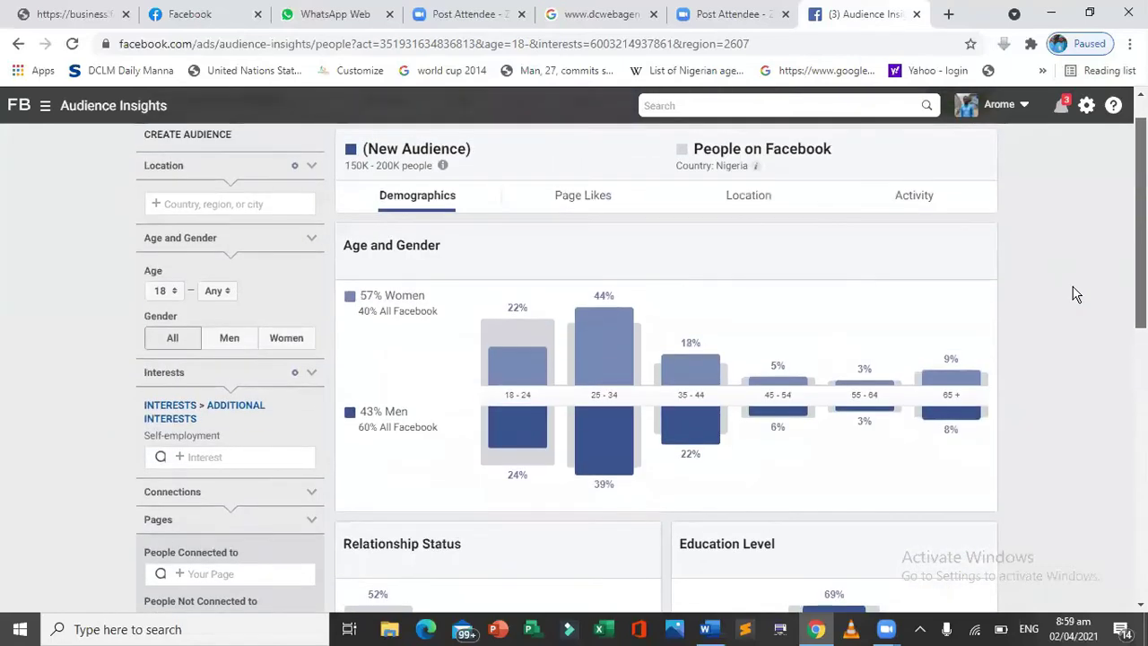
Step: Review the relationship status and education level charts of the self-employment audience
scroll(1076, 301, down, 1)
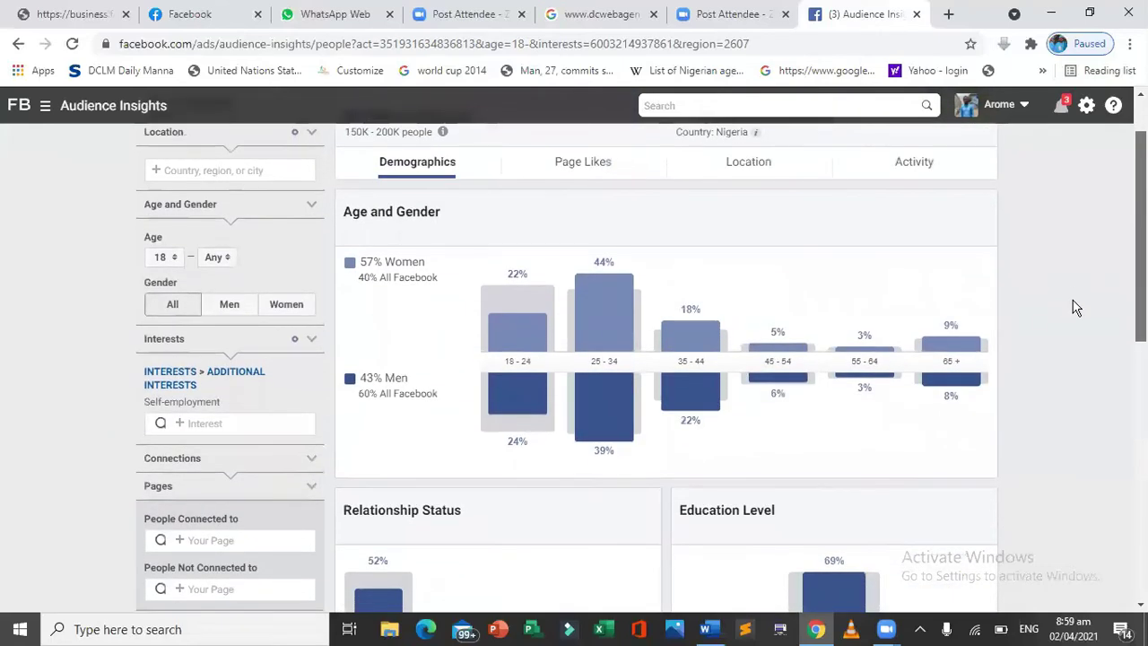
scroll(1077, 354, down, 2)
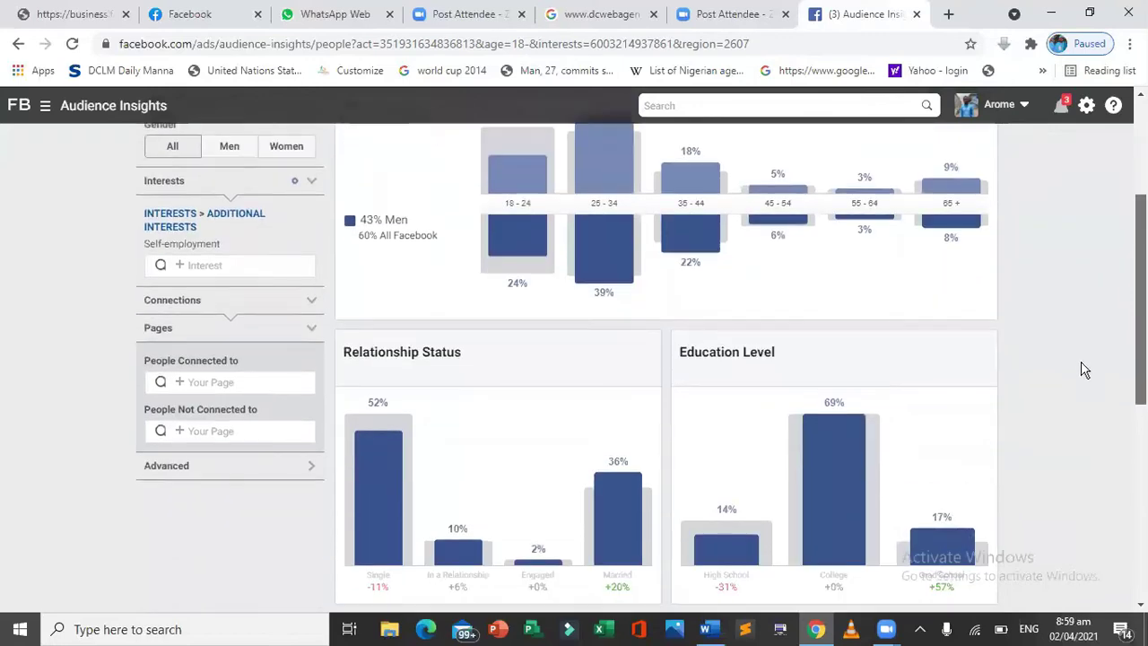
scroll(1085, 370, up, 2)
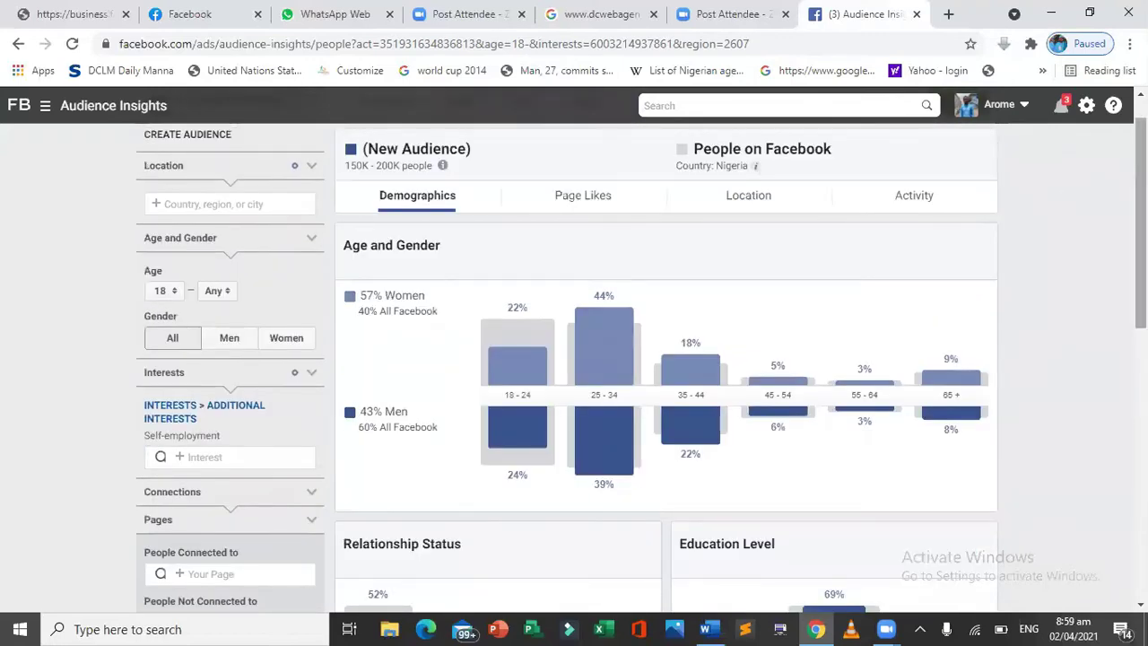
scroll(643, 354, up, 1)
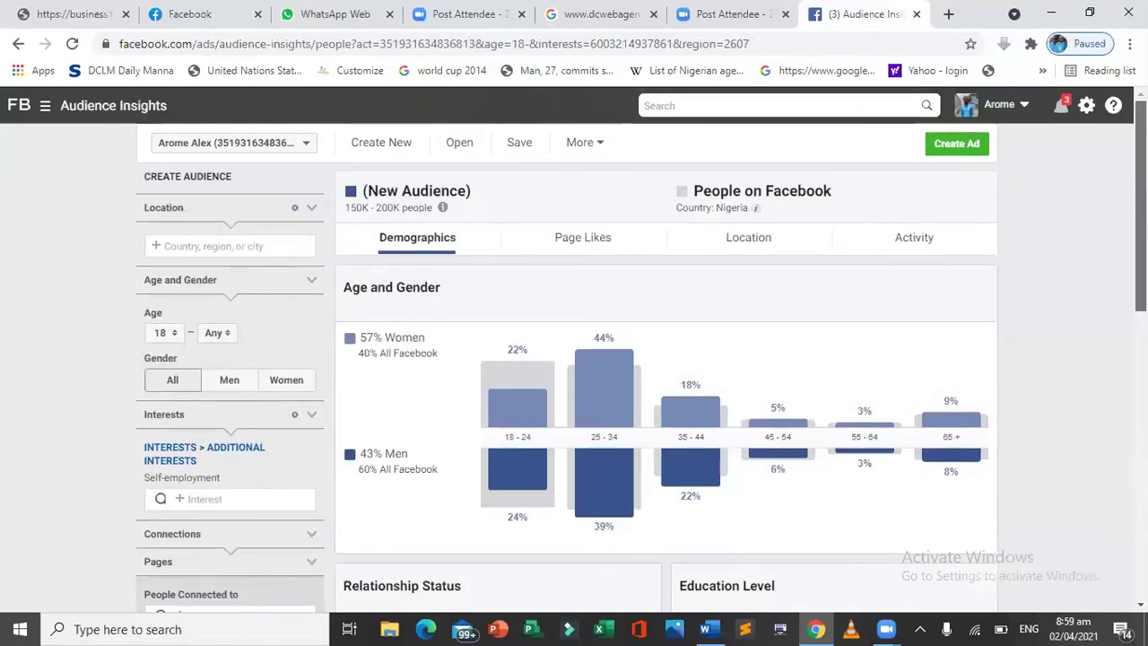
scroll(1115, 331, down, 5)
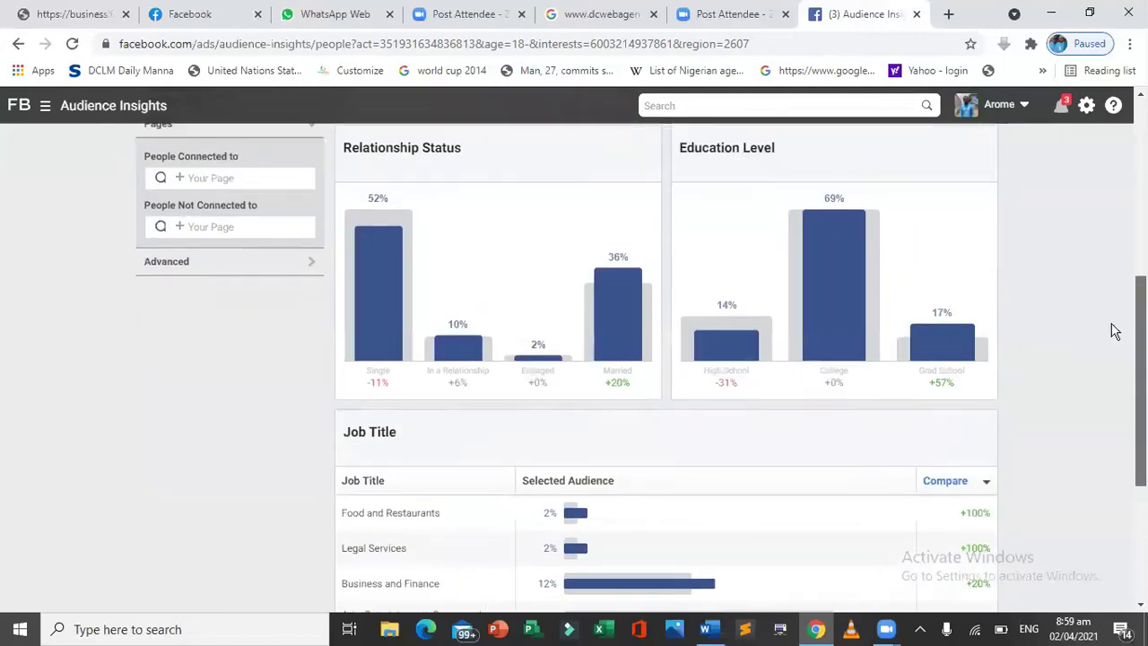
scroll(1097, 305, up, 2)
scroll(1097, 303, up, 3)
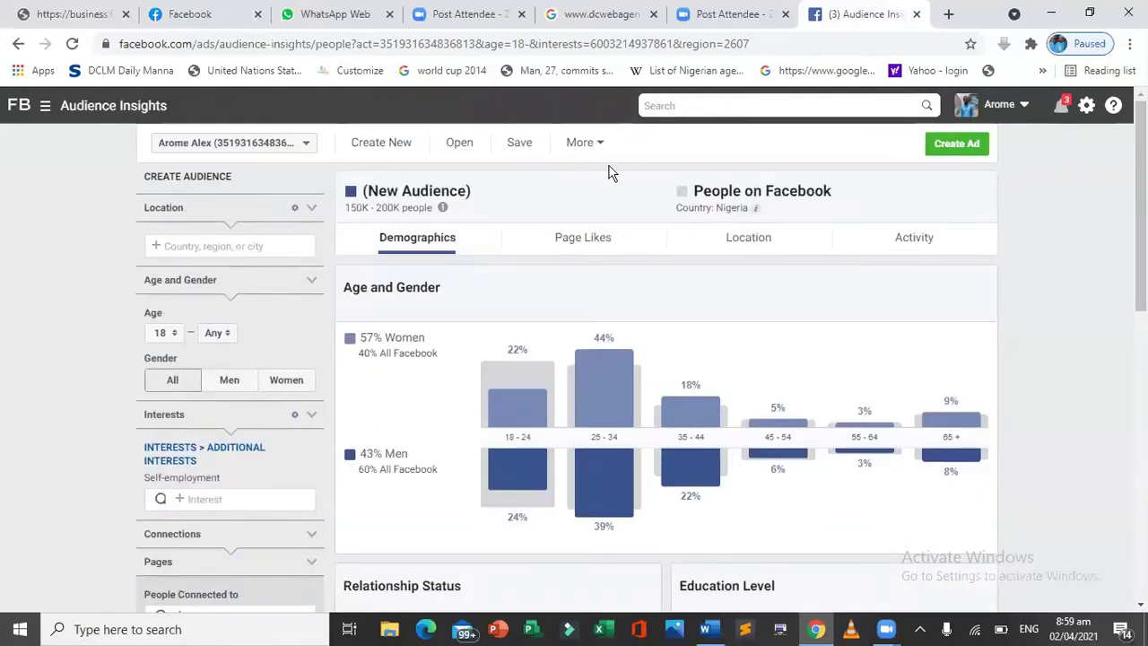
Step: Open the Facebook Ad Library at facebook.com/adlibrary in a new browser tab
click(950, 15)
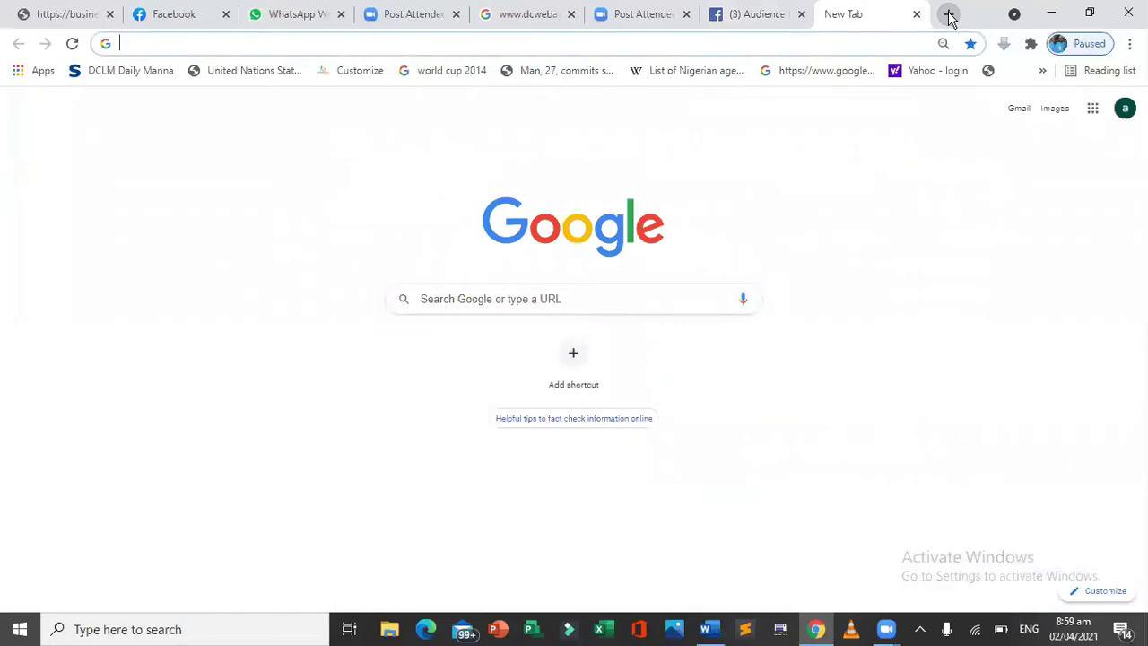
text(fa)
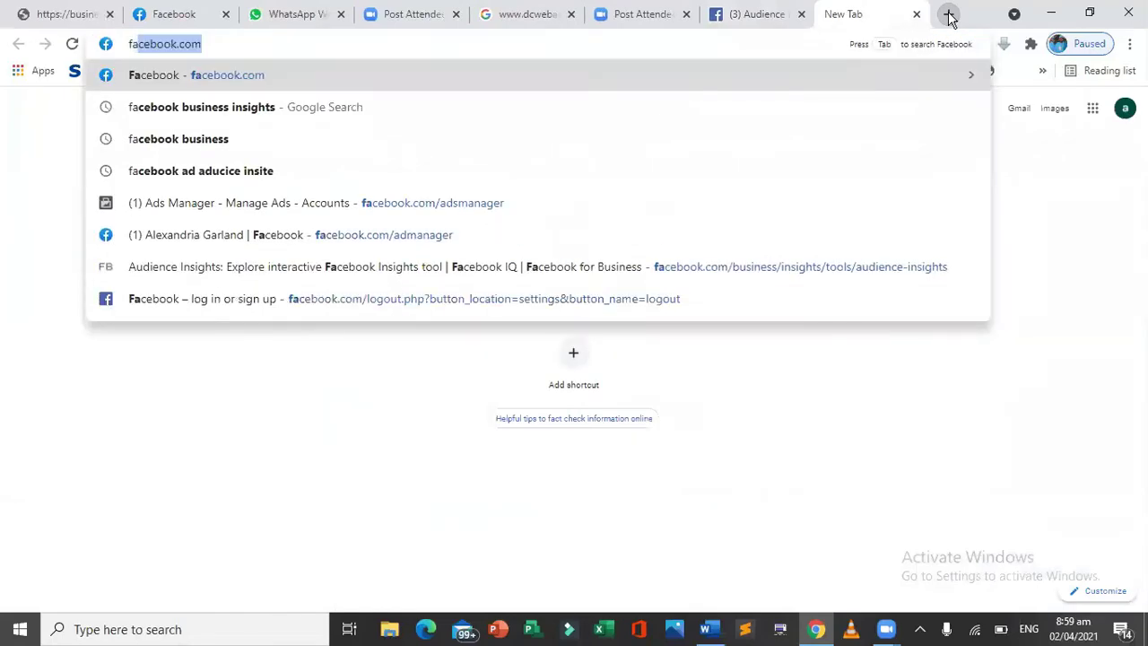
key(Right)
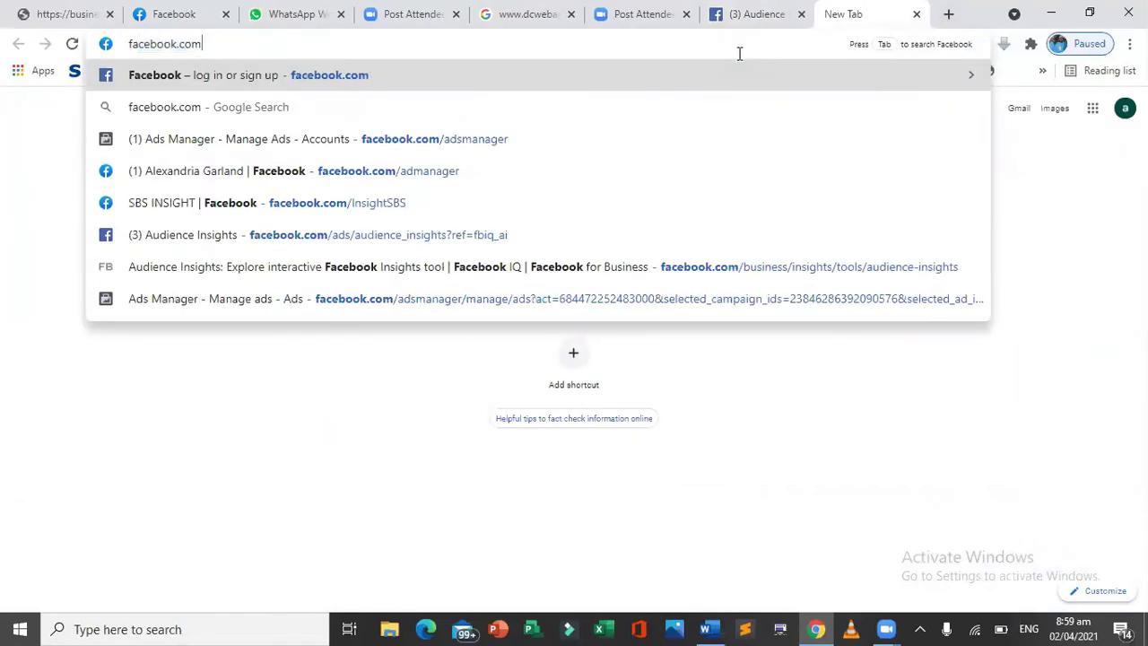
text(d)
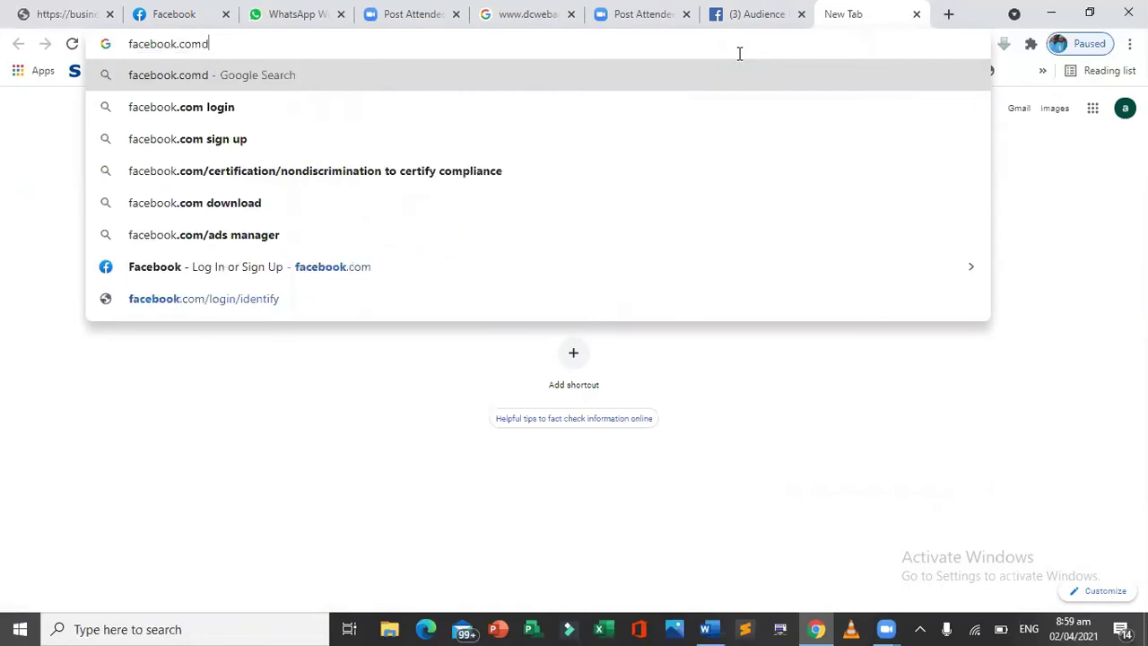
key(BackSpace)
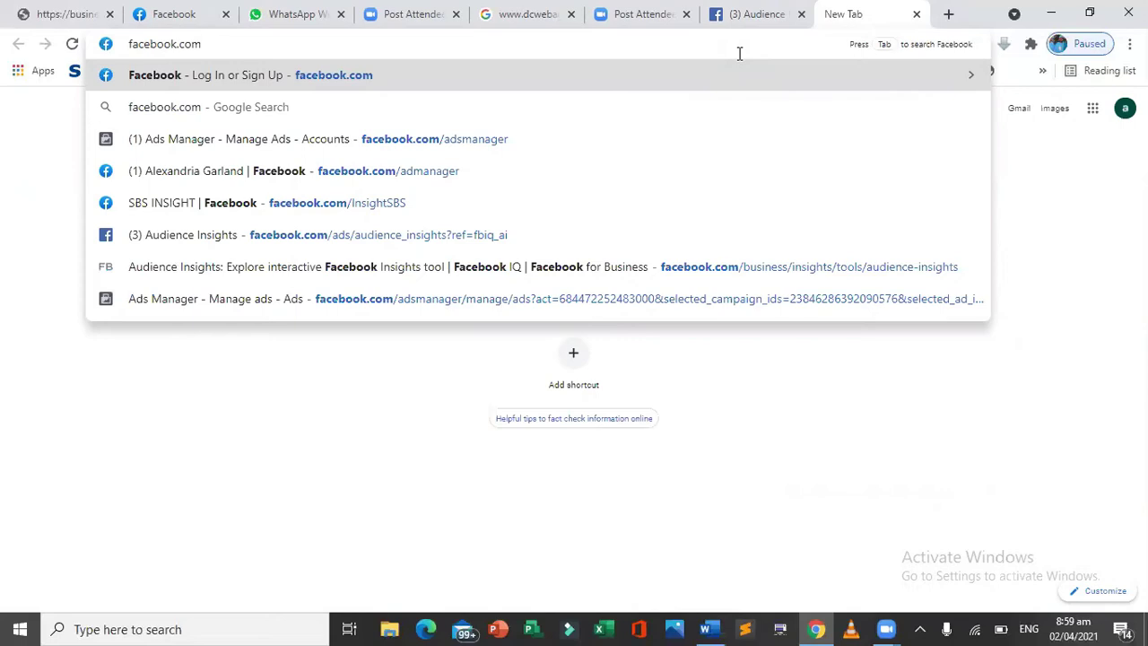
text(/)
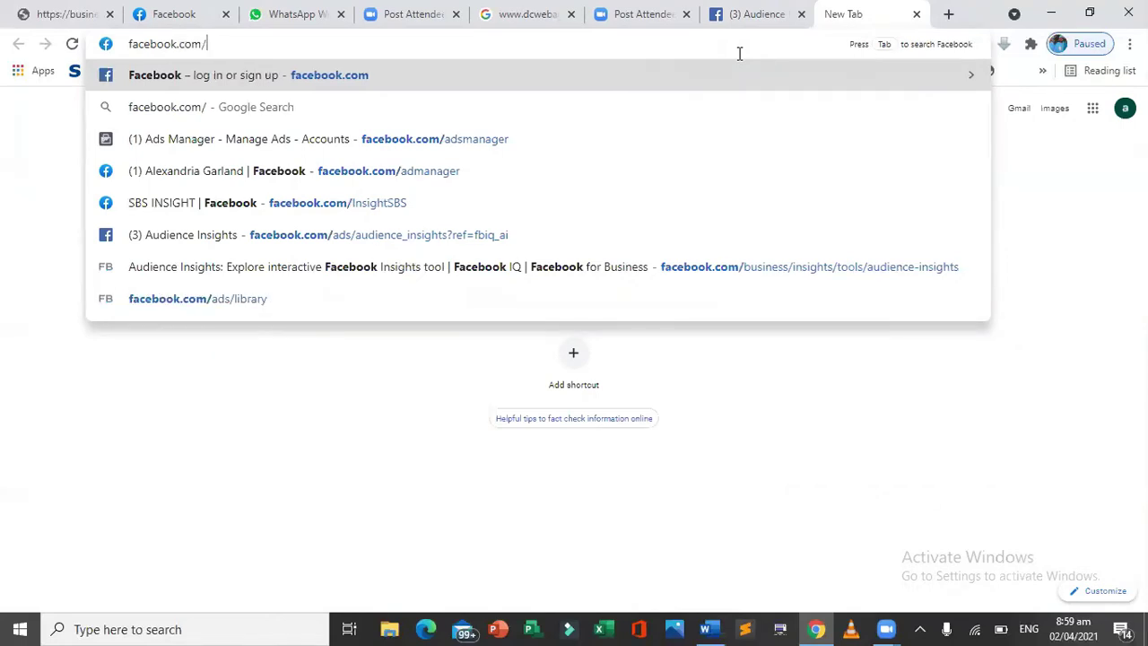
text(ad)
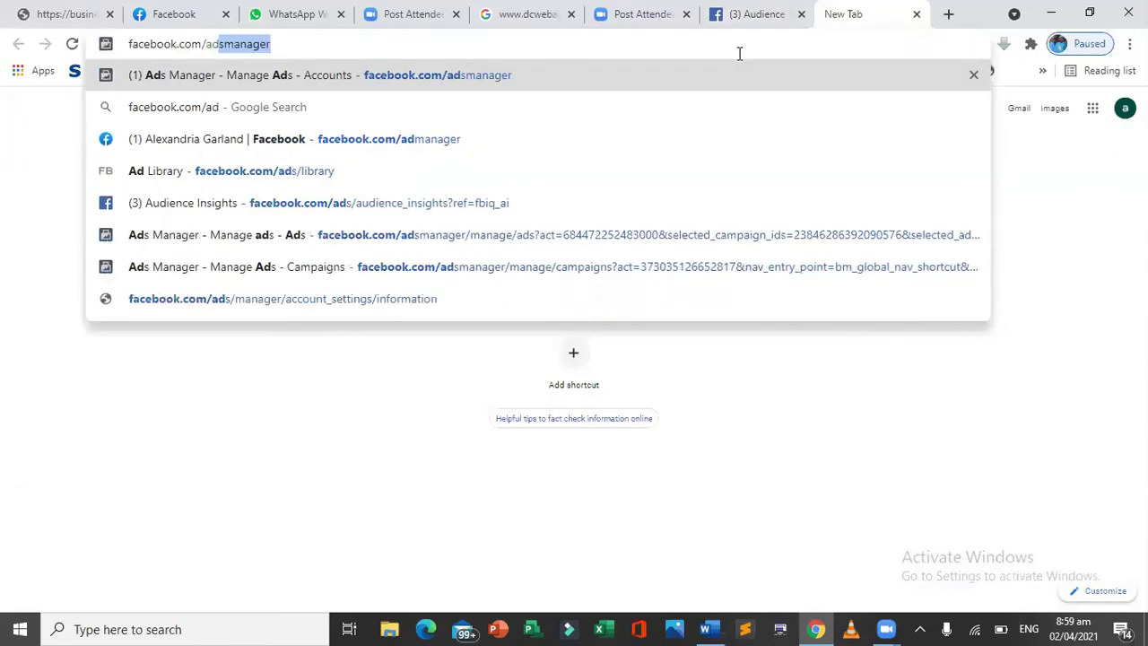
text(l)
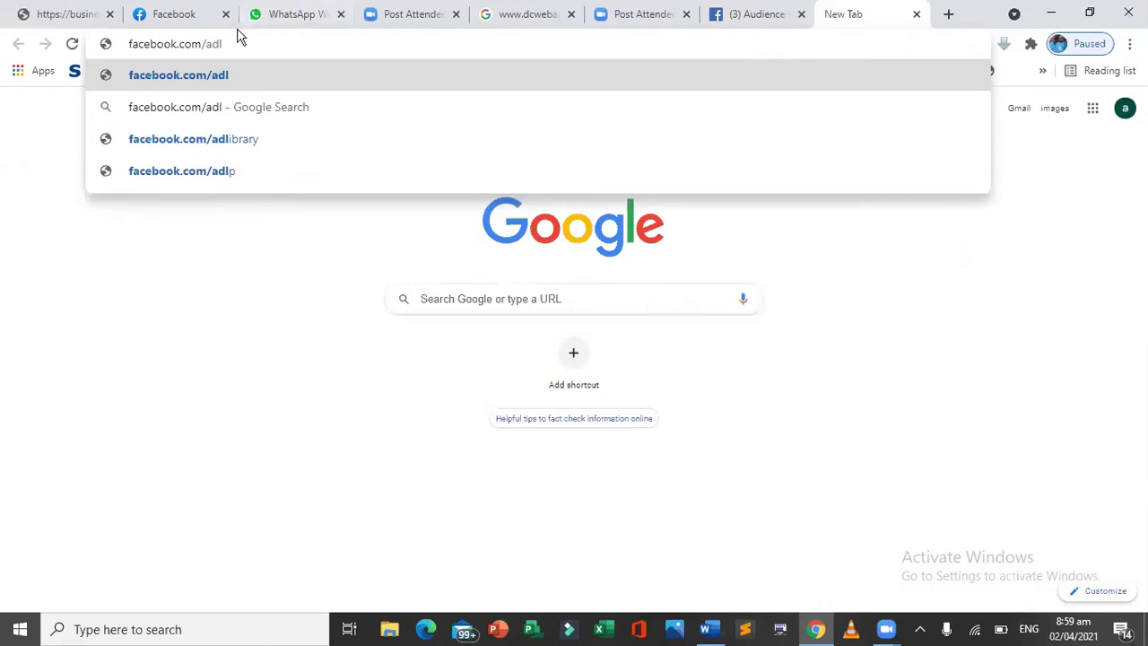
click(237, 141)
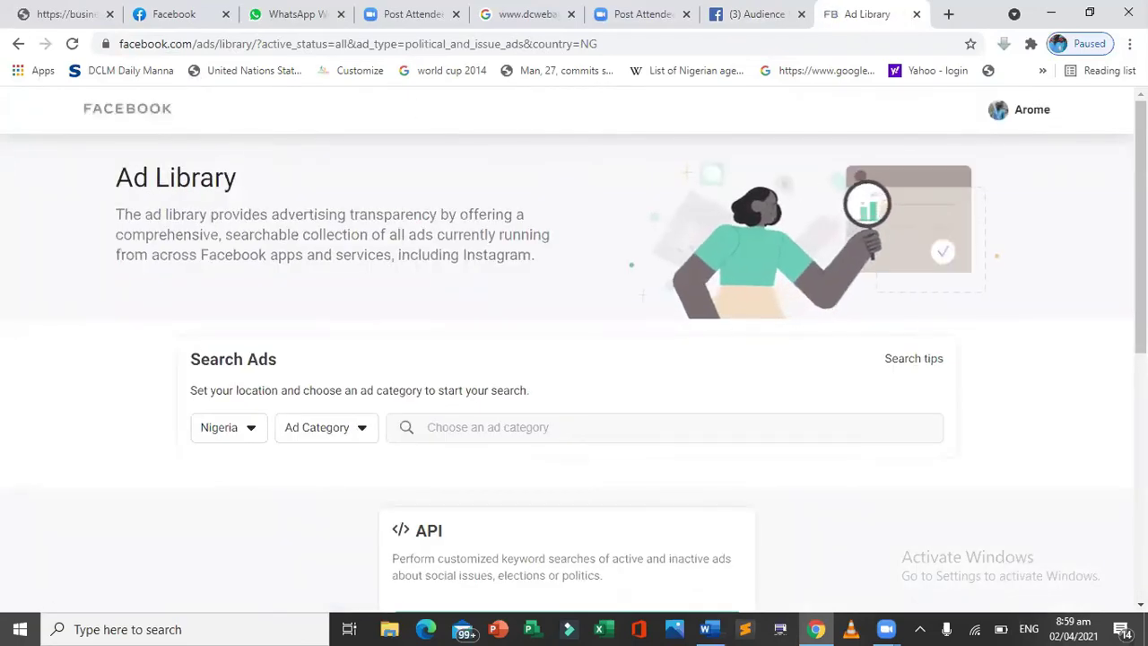
Step: Set the ad category of the Ad Library search to All Ads
scroll(1141, 224, down, 4)
scroll(1096, 207, down, 2)
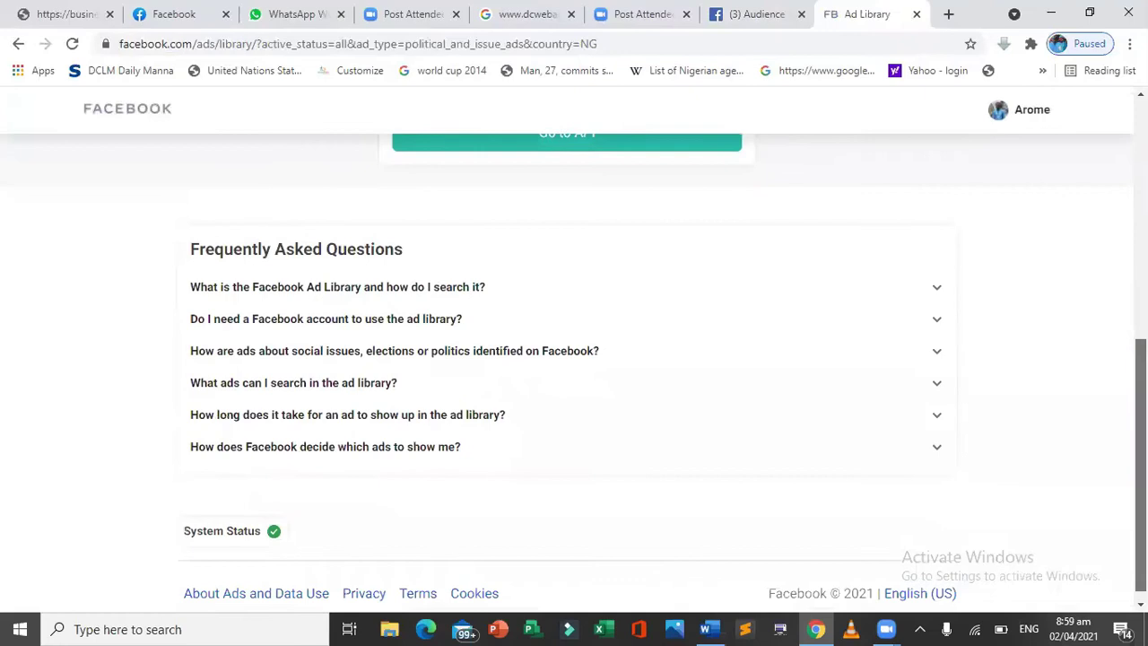
scroll(1096, 206, up, 5)
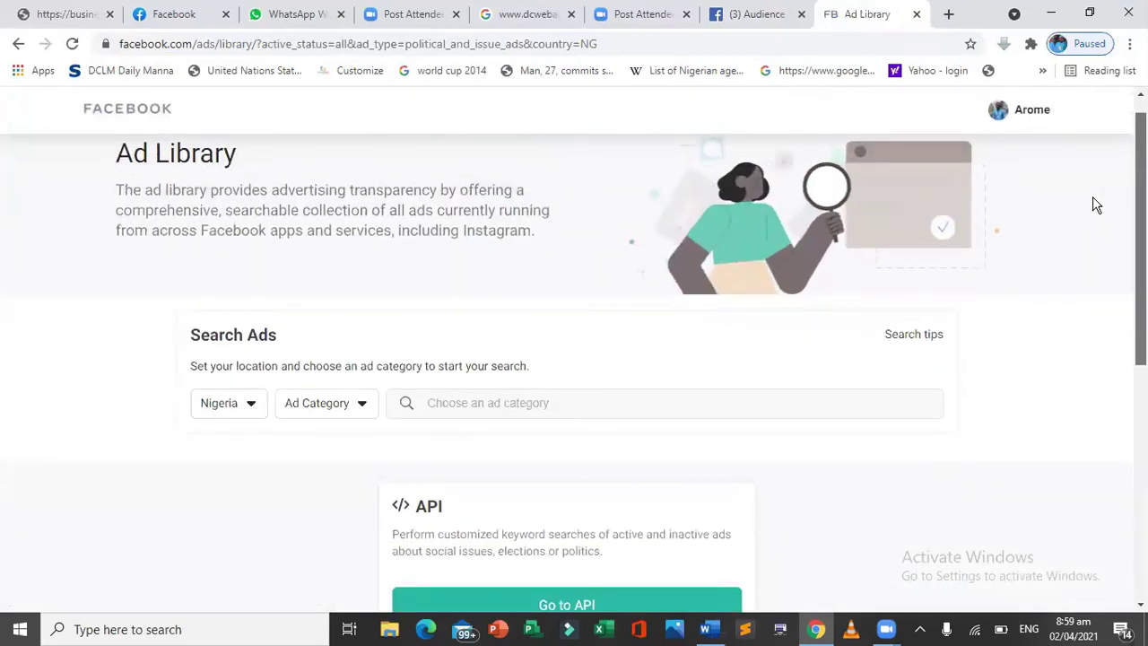
scroll(1094, 202, up, 1)
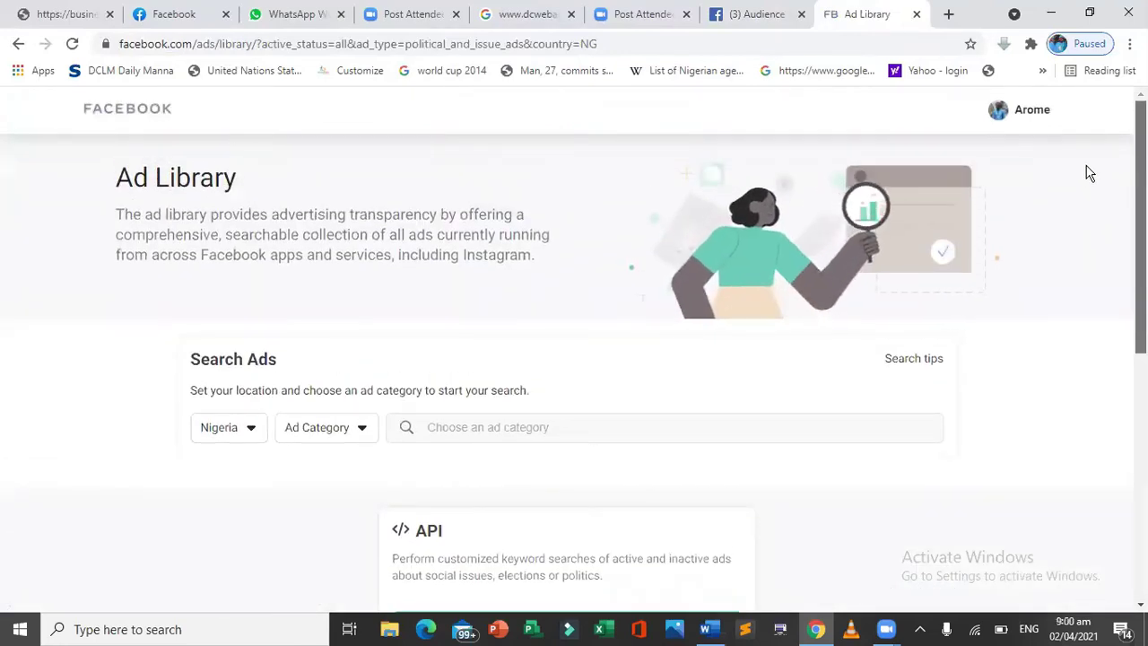
scroll(1097, 215, down, 2)
scroll(1109, 233, up, 2)
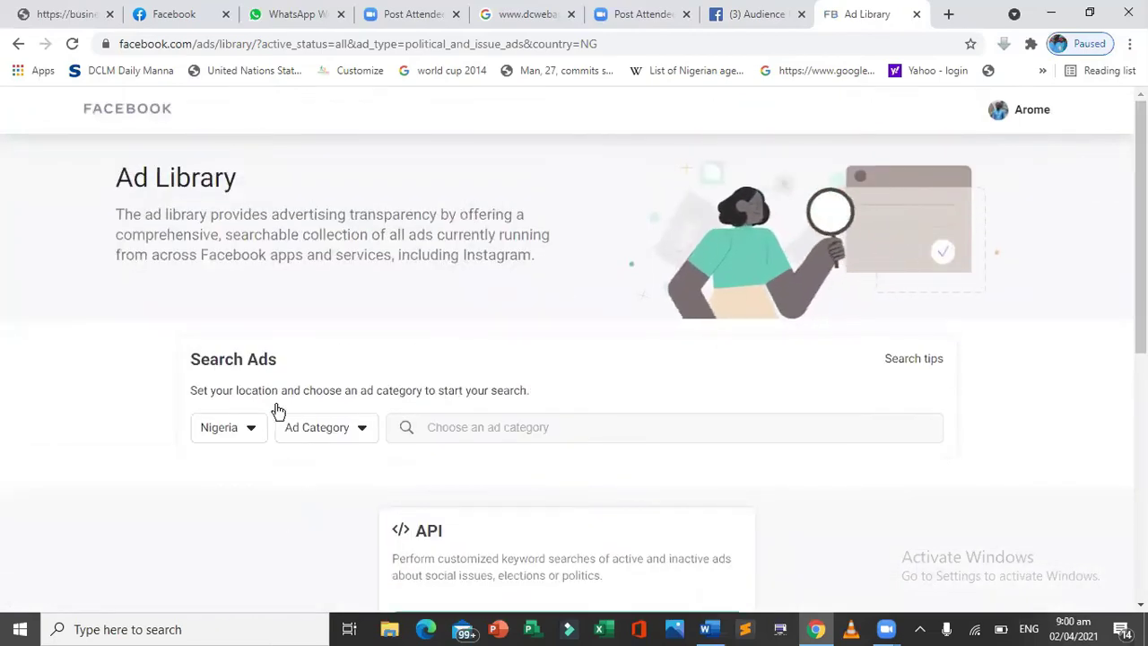
click(440, 427)
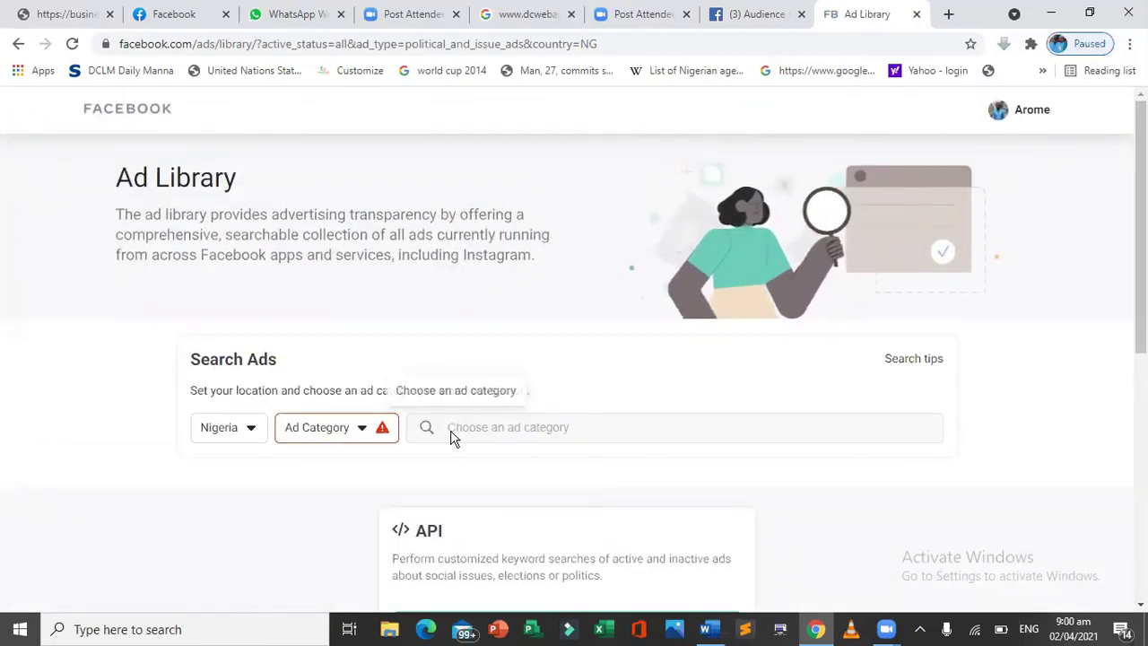
click(349, 431)
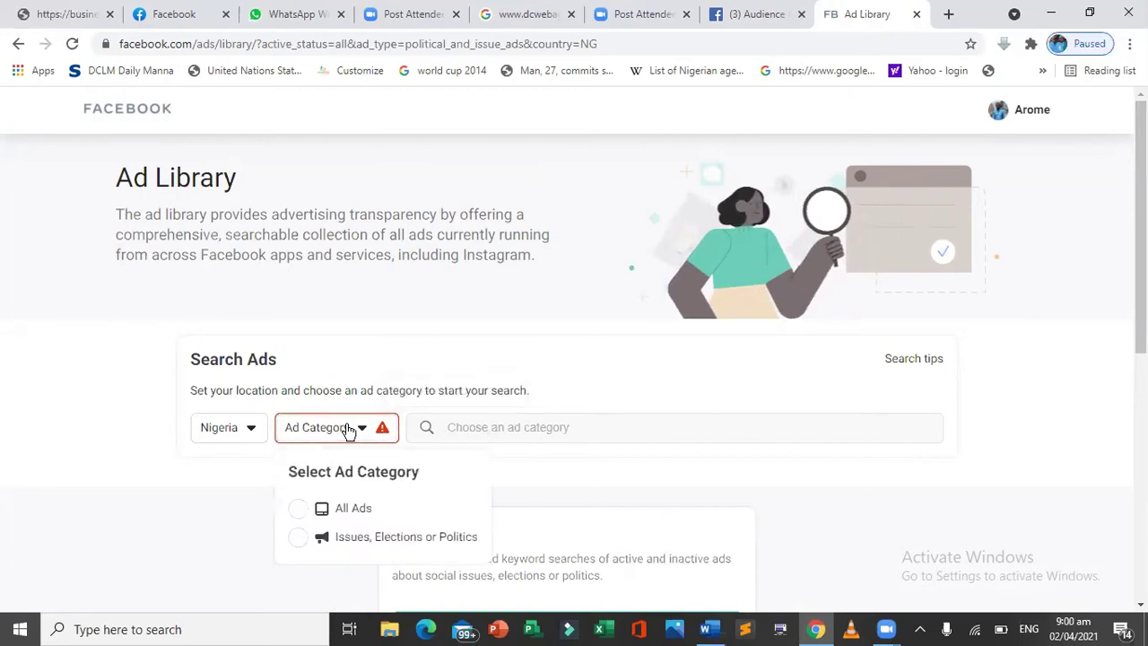
click(353, 512)
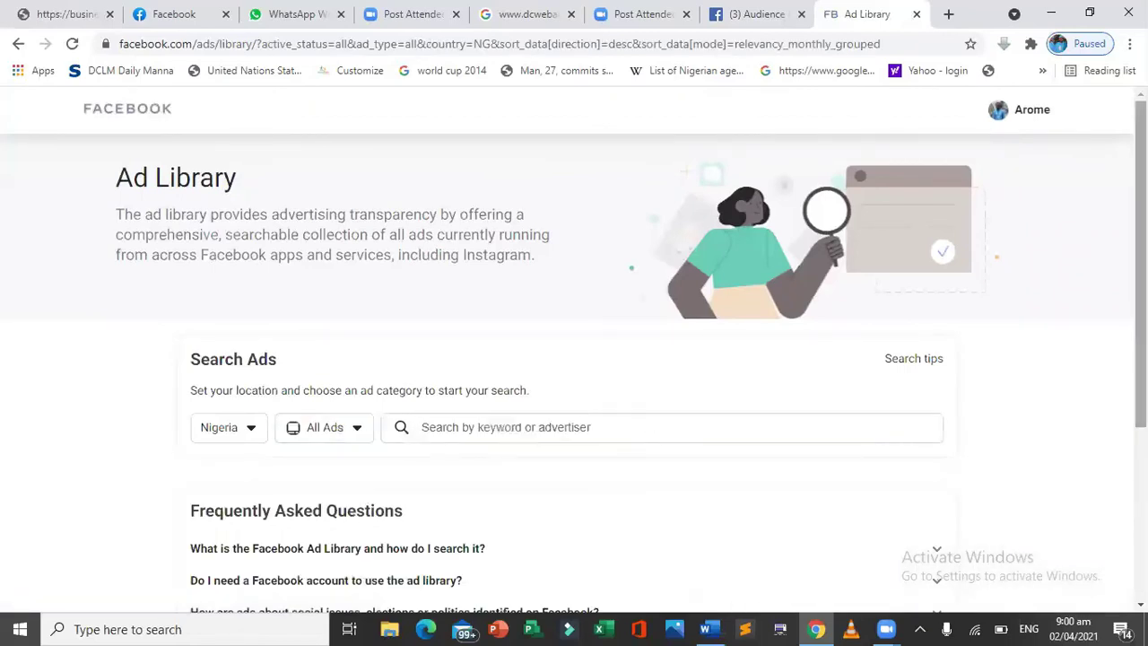
scroll(1077, 287, down, 1)
scroll(1077, 287, up, 1)
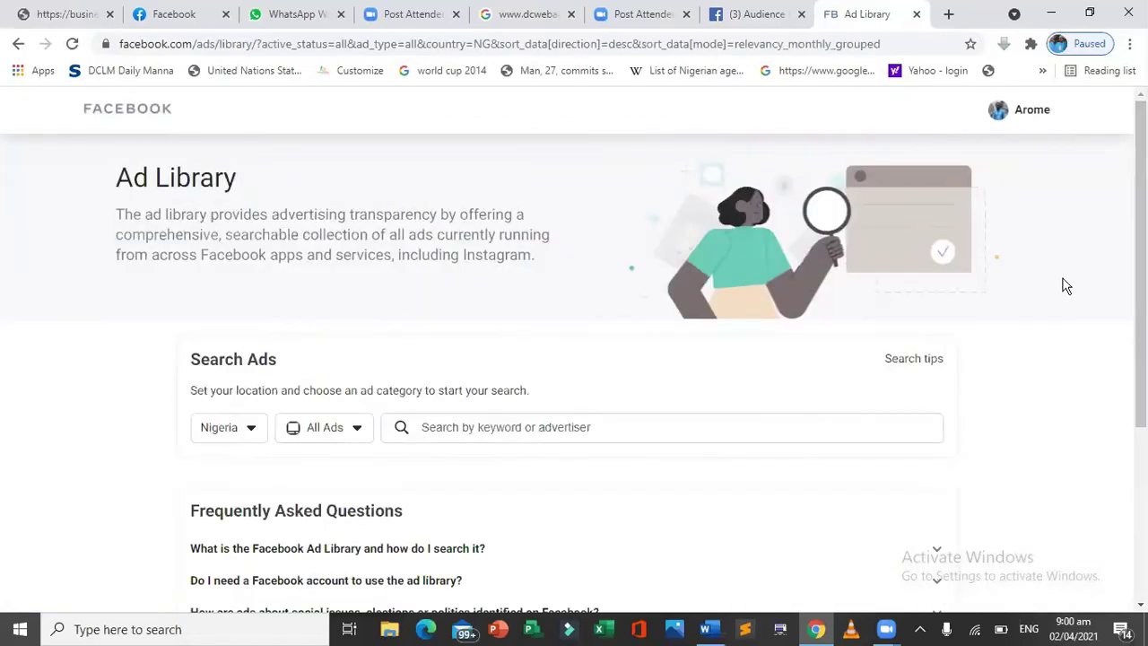
Step: Try to search all ads in Nigeria for the advertiser "pean jong"
click(501, 430)
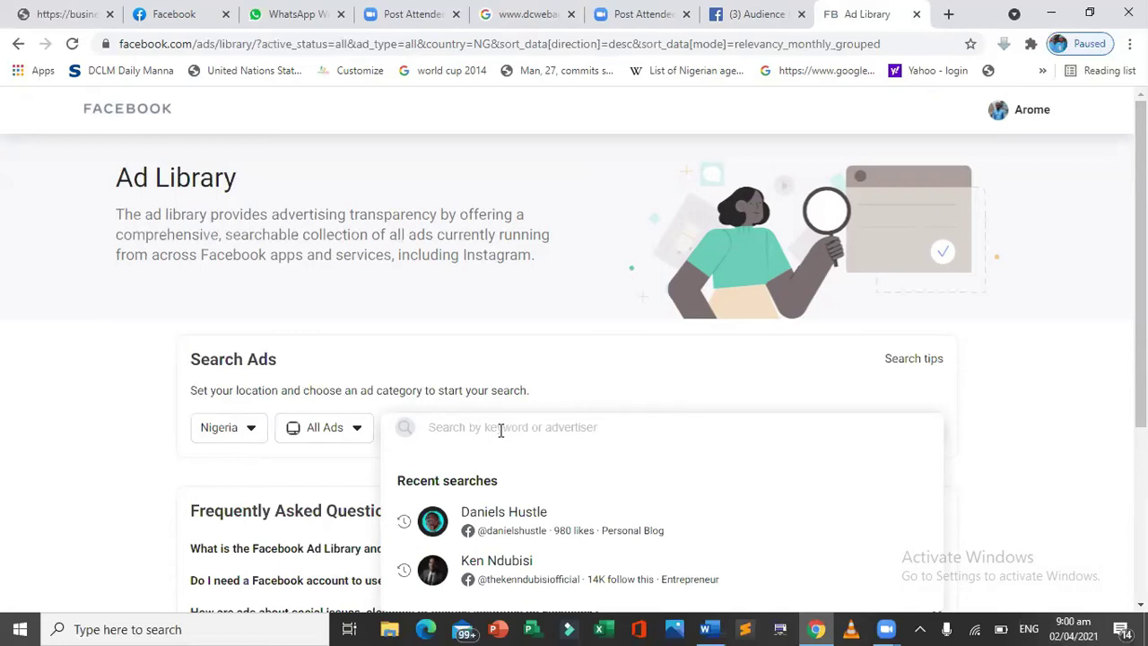
scroll(1141, 358, down, 2)
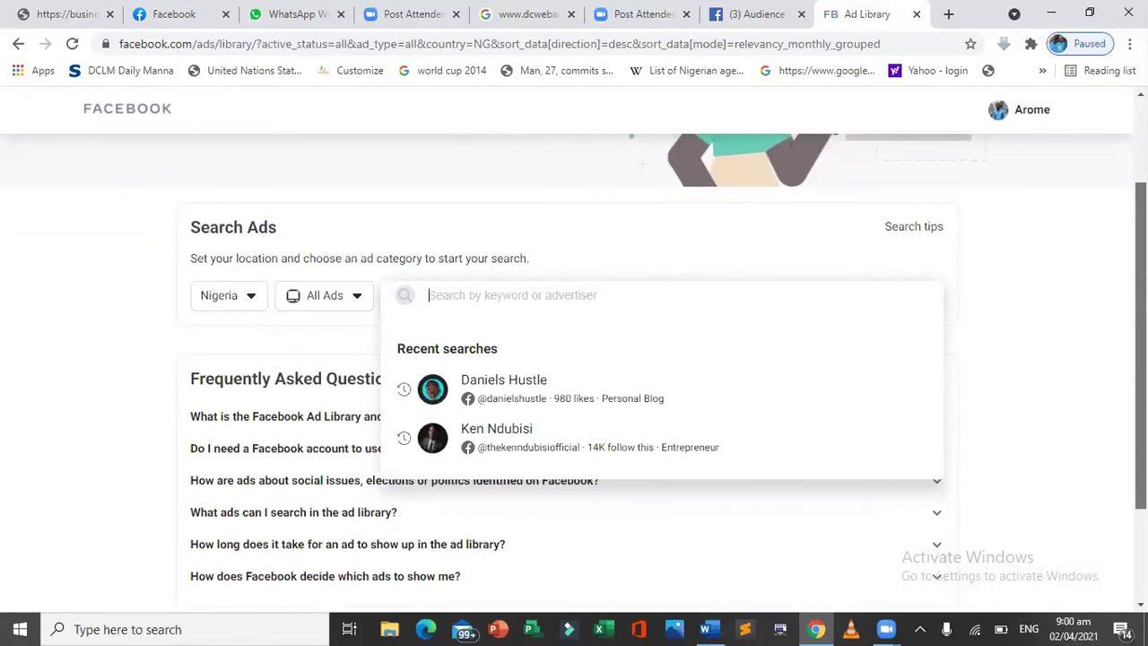
scroll(1099, 260, up, 2)
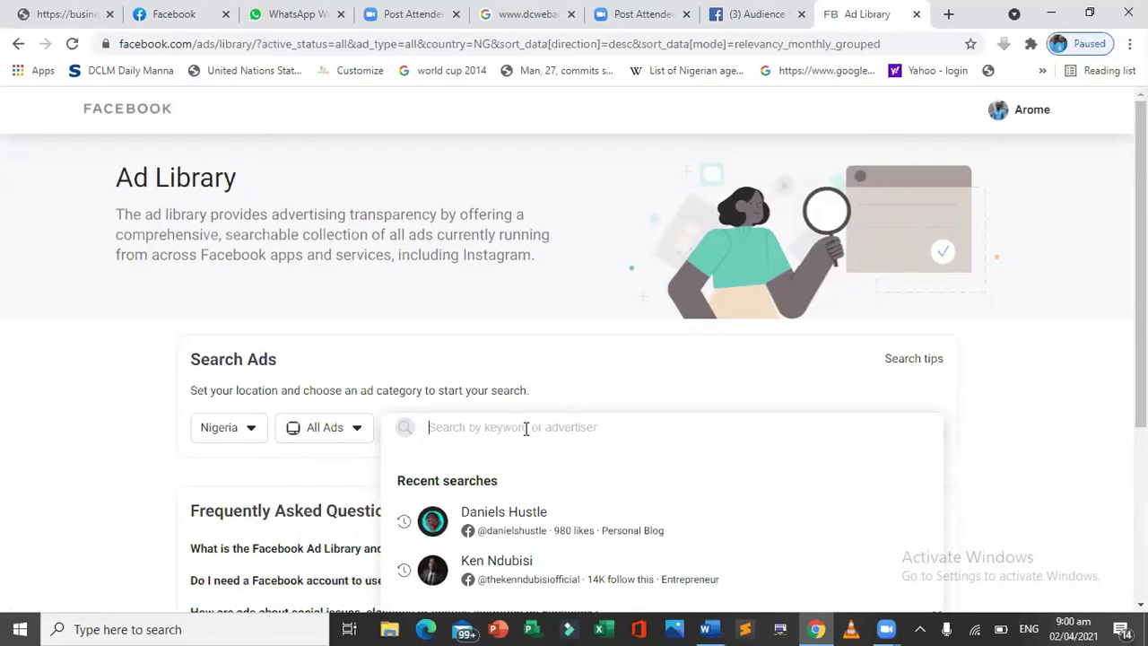
text(pea)
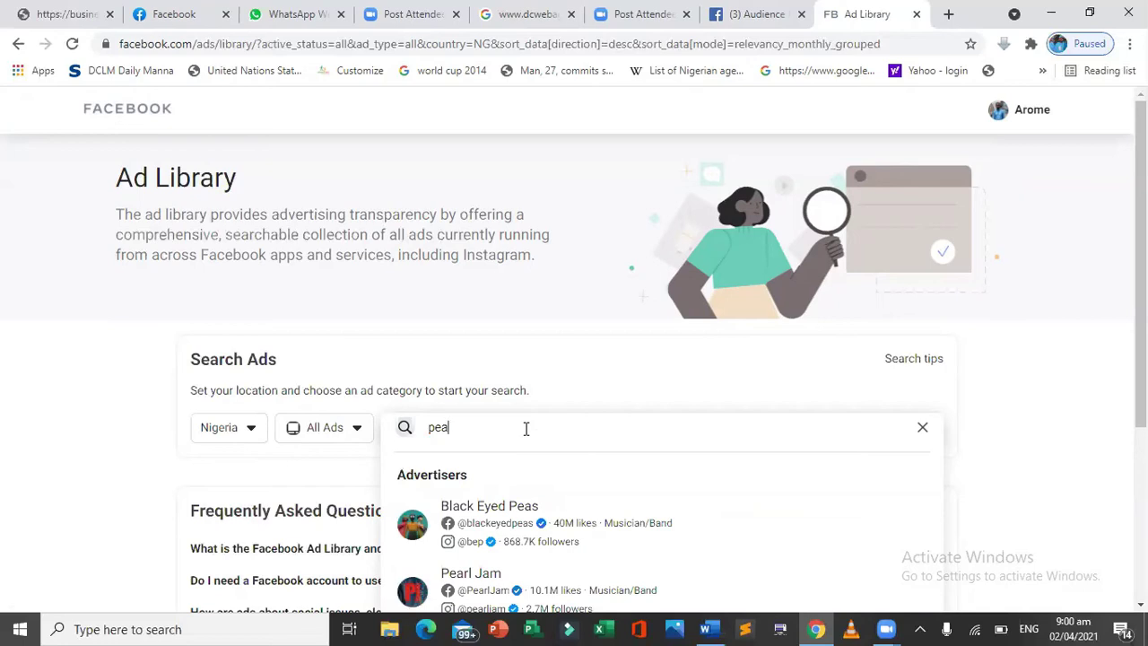
text(n )
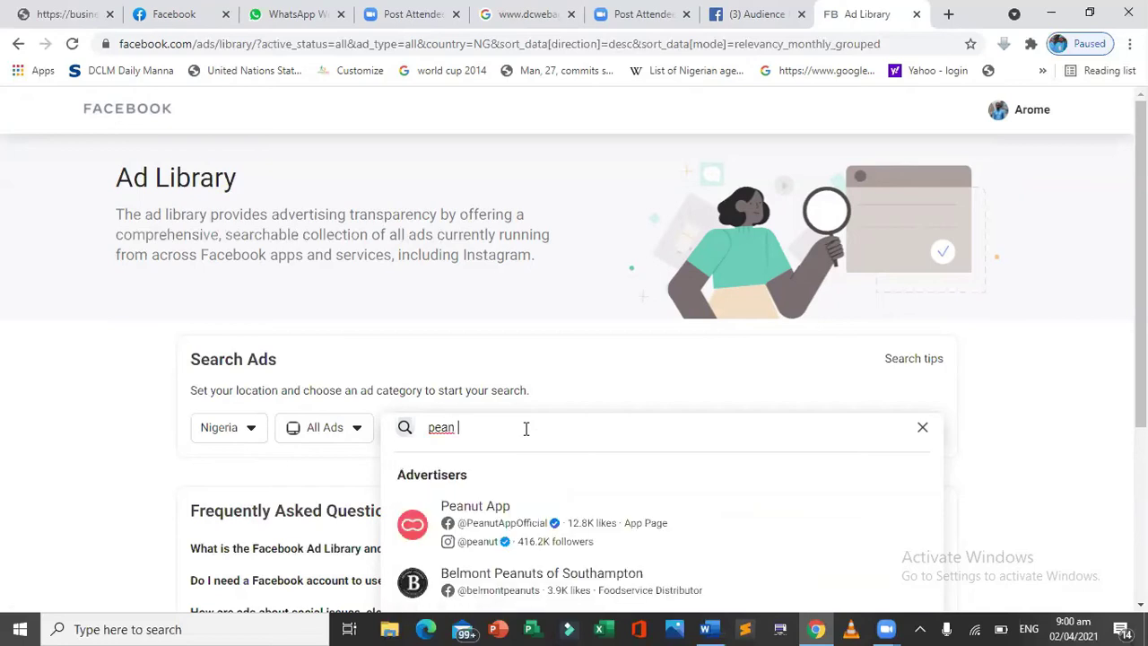
text(jo)
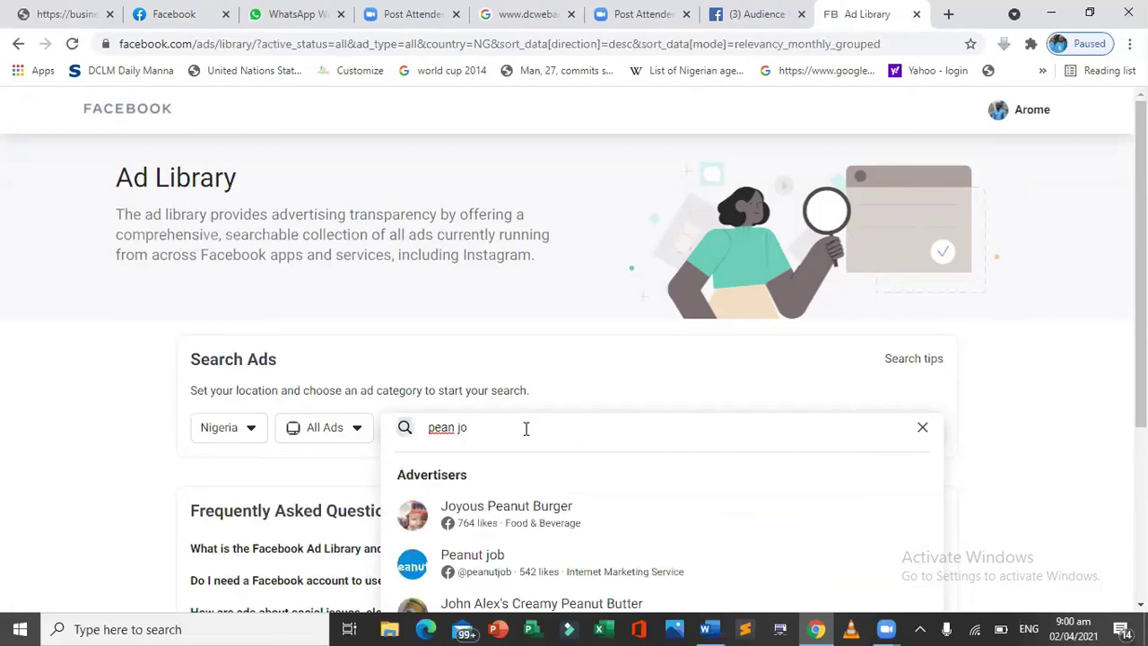
text(ong)
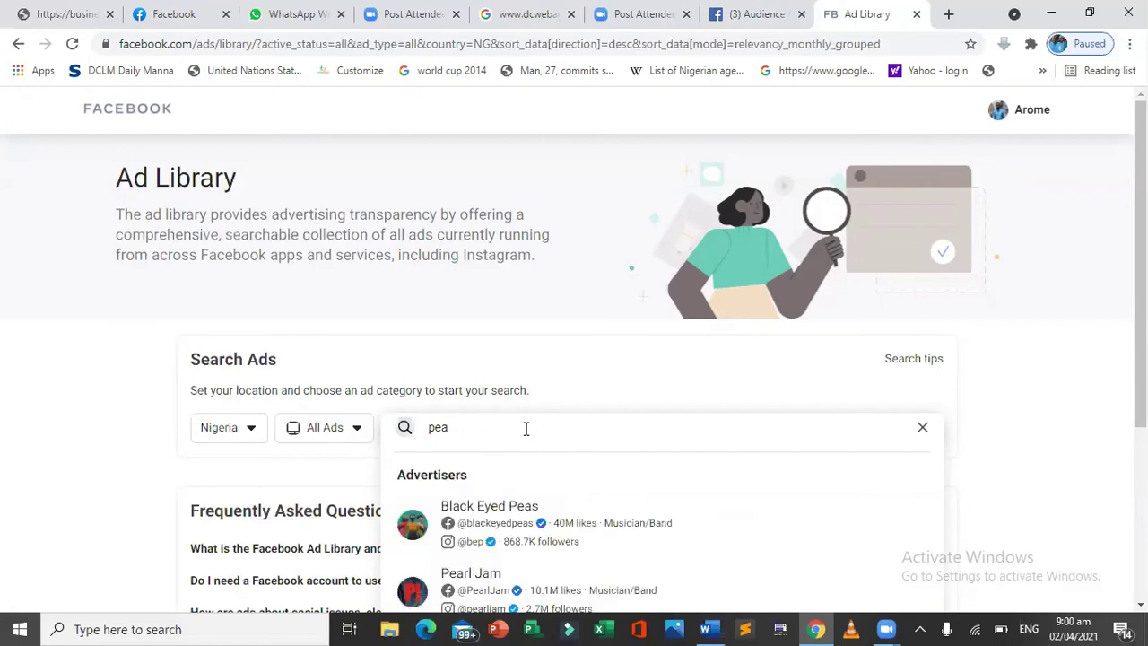
key(Return)
click(526, 428)
key(BackSpace)
key(BackSpace)
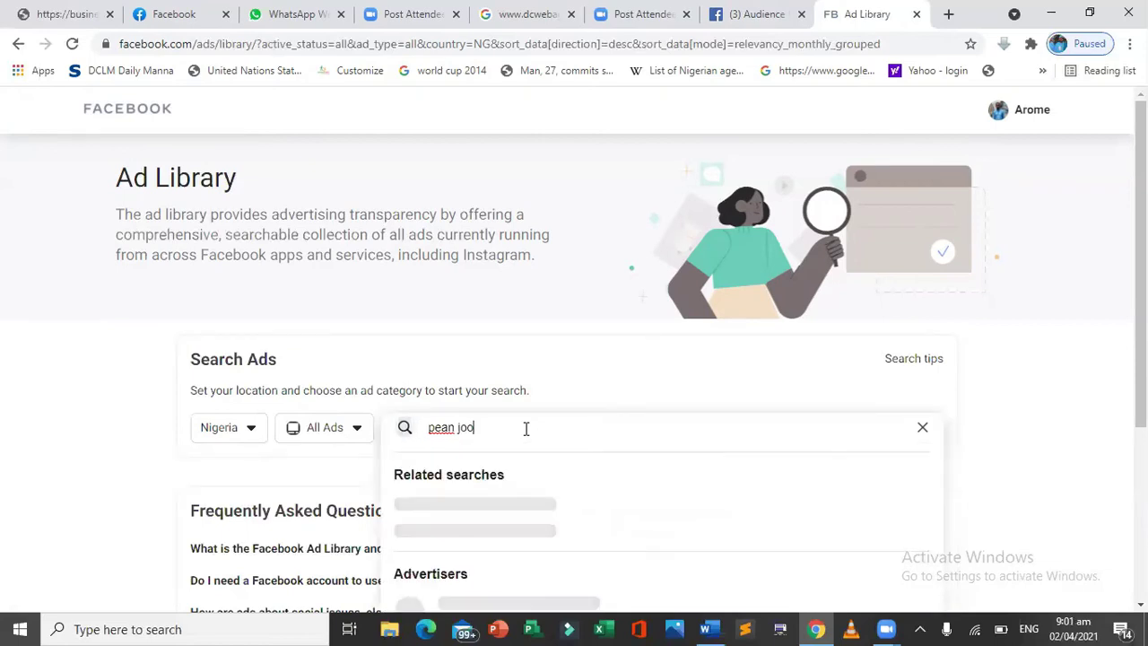
key(BackSpace)
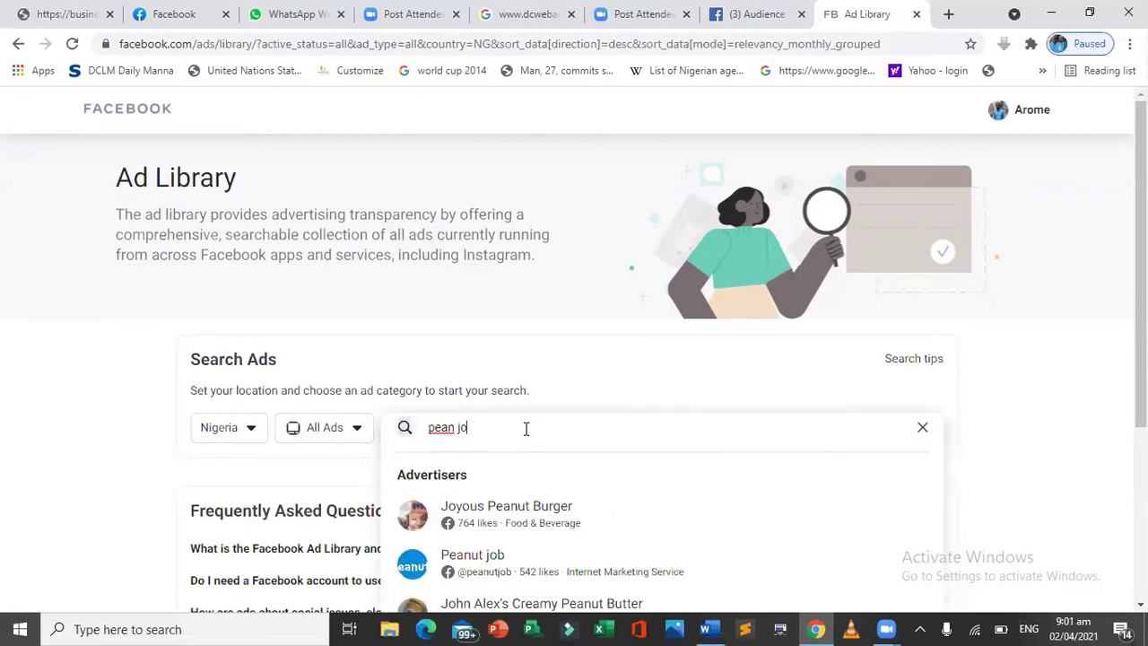
text(ng)
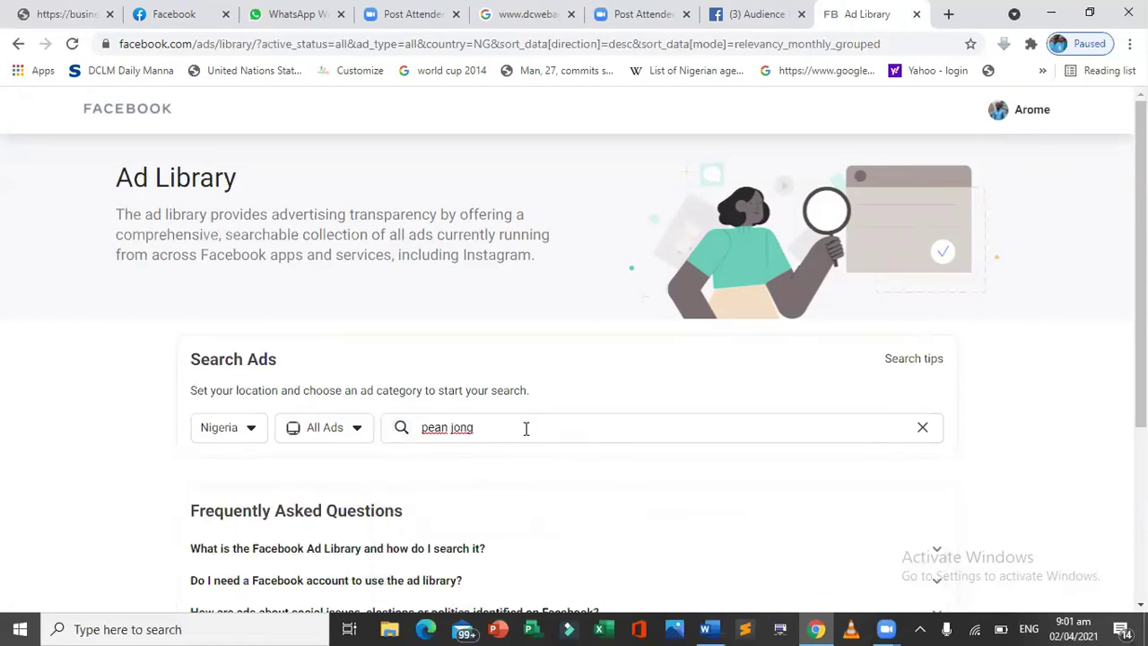
click(404, 430)
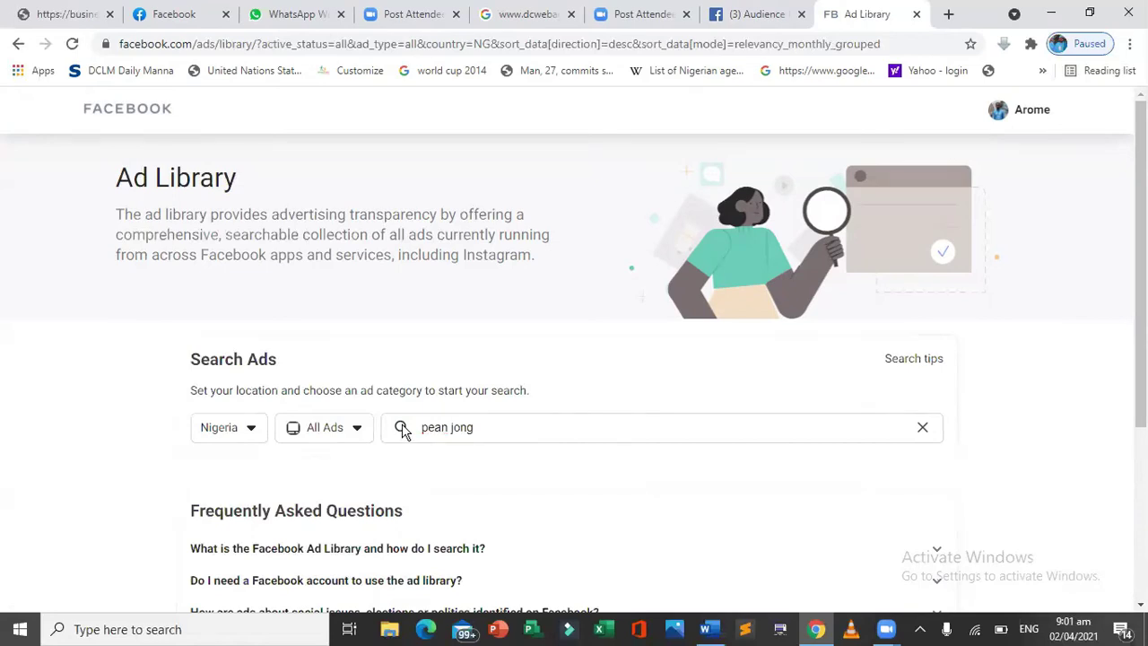
Step: Shorten the search term to "pean j" to check the suggested advertisers, and clear the search
click(496, 427)
key(BackSpace)
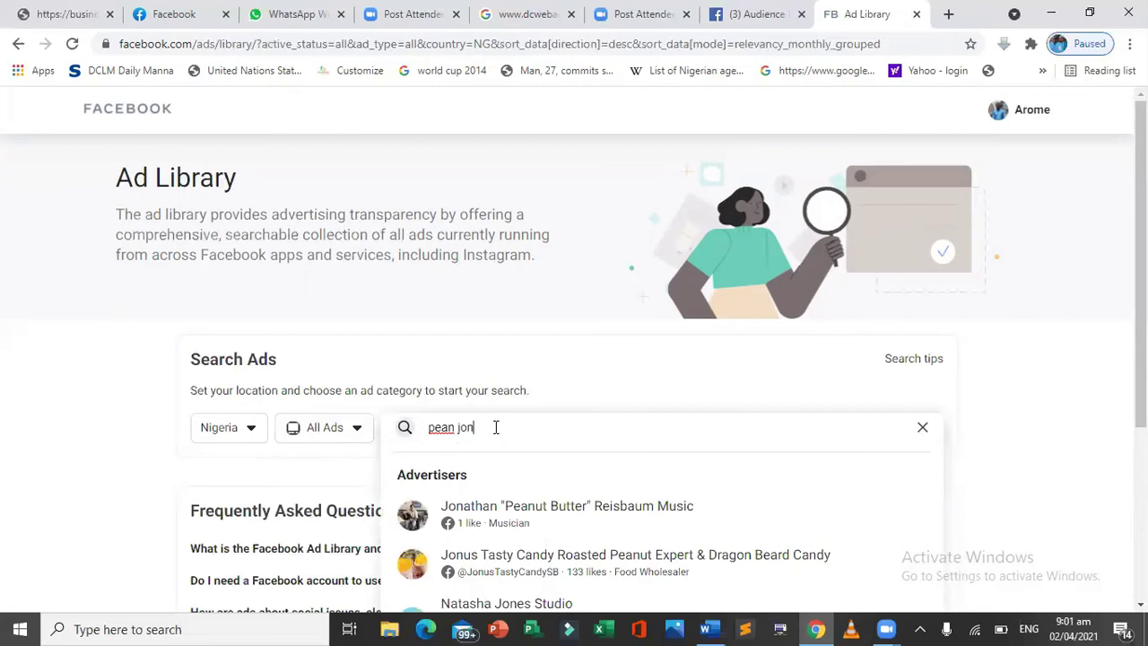
key(BackSpace)
key(BackSpace)
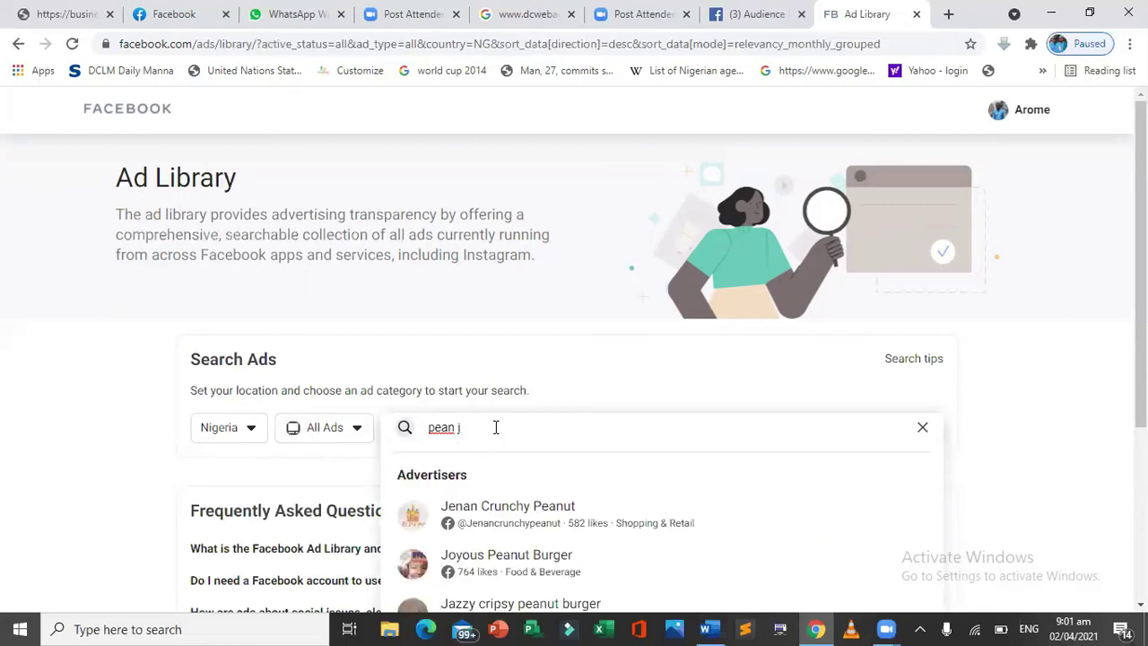
scroll(495, 427, down, 2)
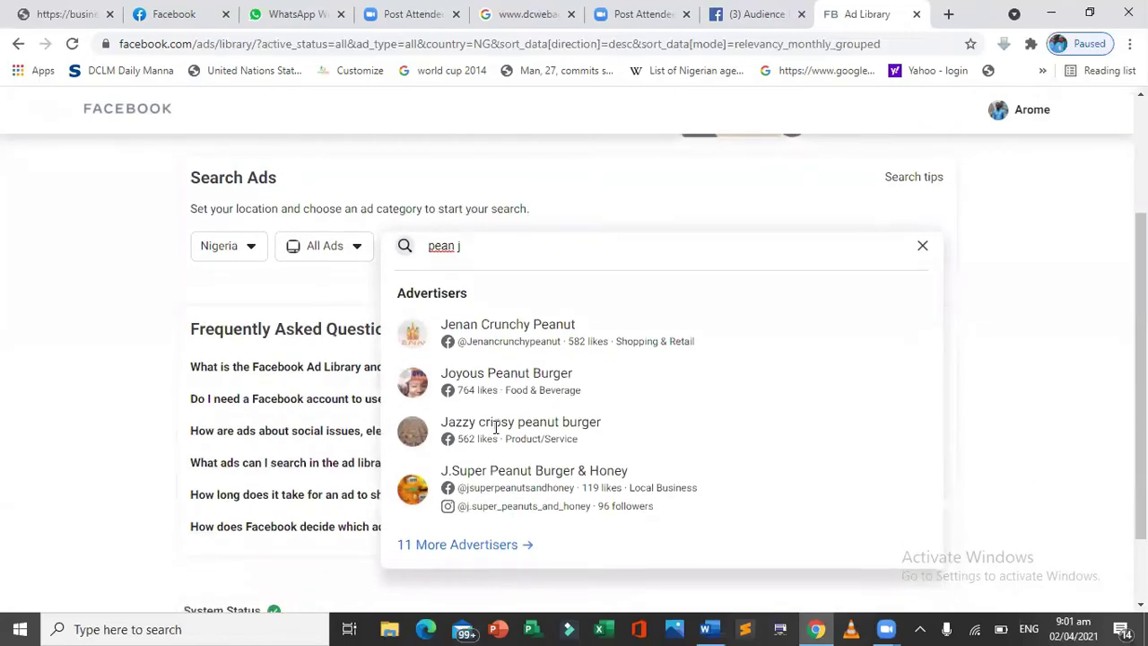
key(BackSpace)
key(BackSpace)
key(BackSpace)
key(BackSpace)
key(BackSpace)
key(BackSpace)
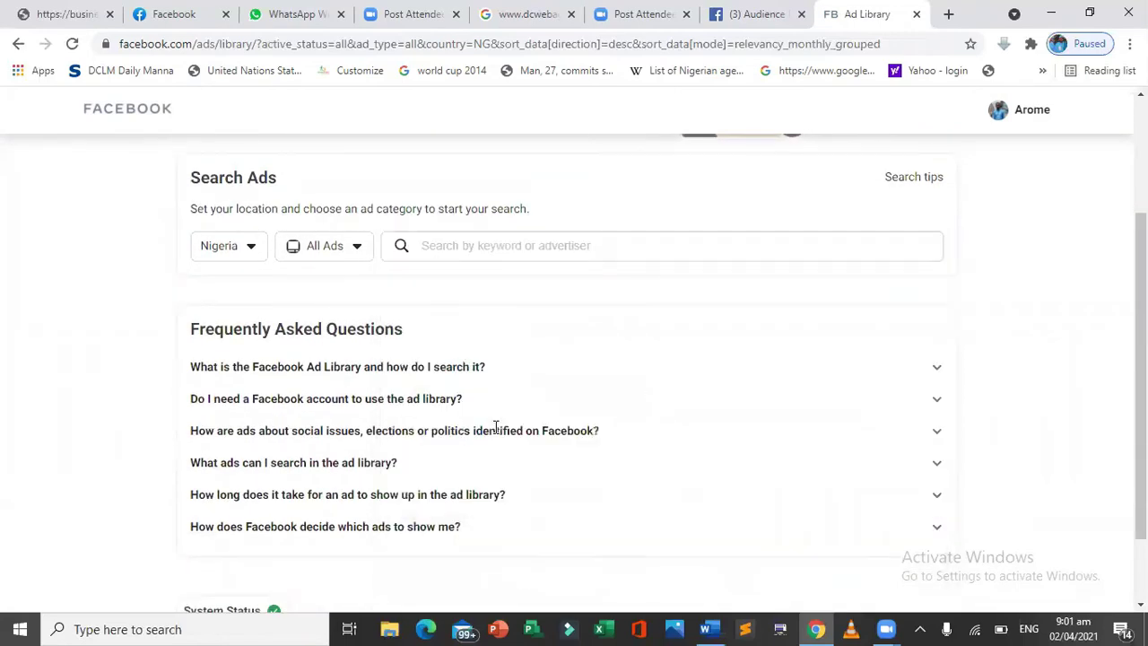
text(ff)
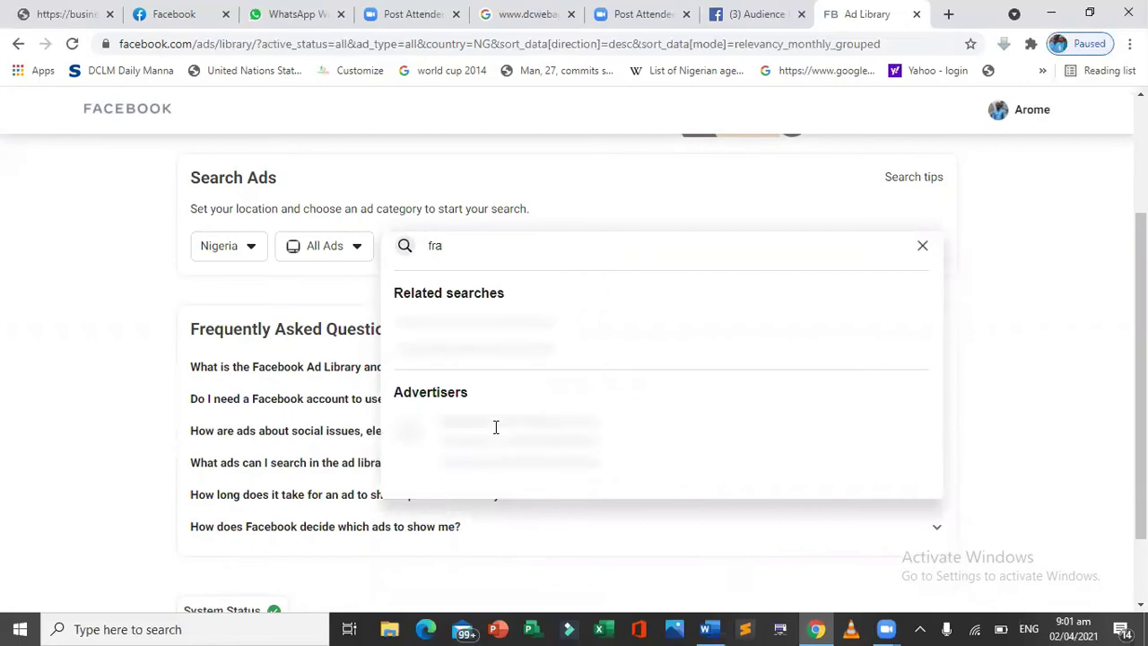
text(ank)
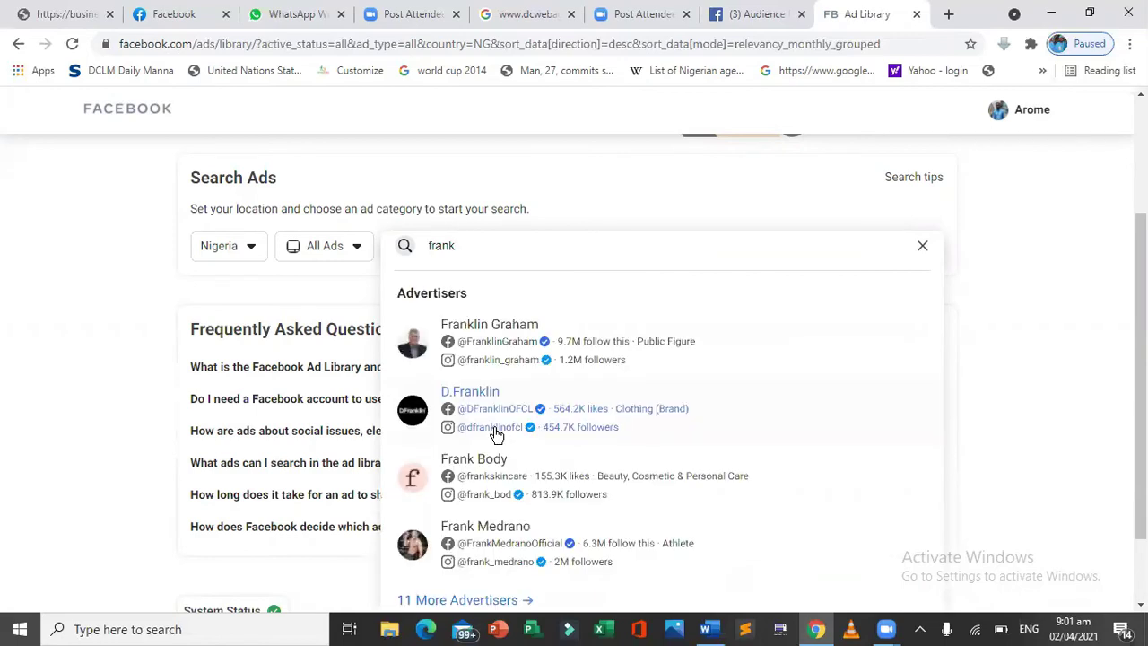
text( ke)
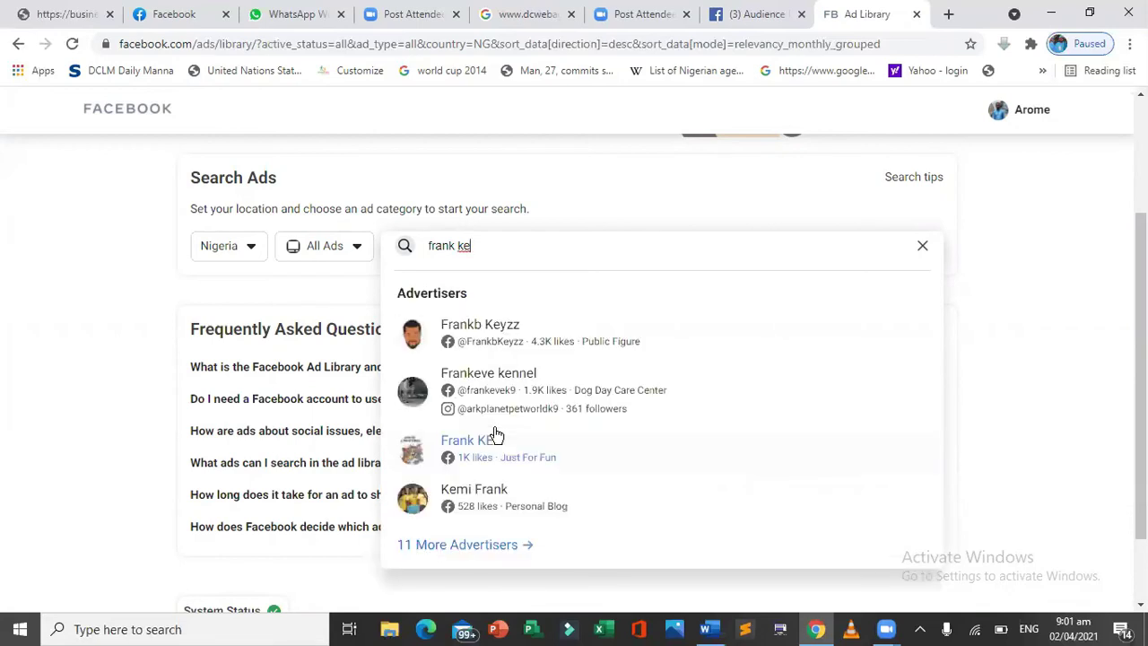
text(r)
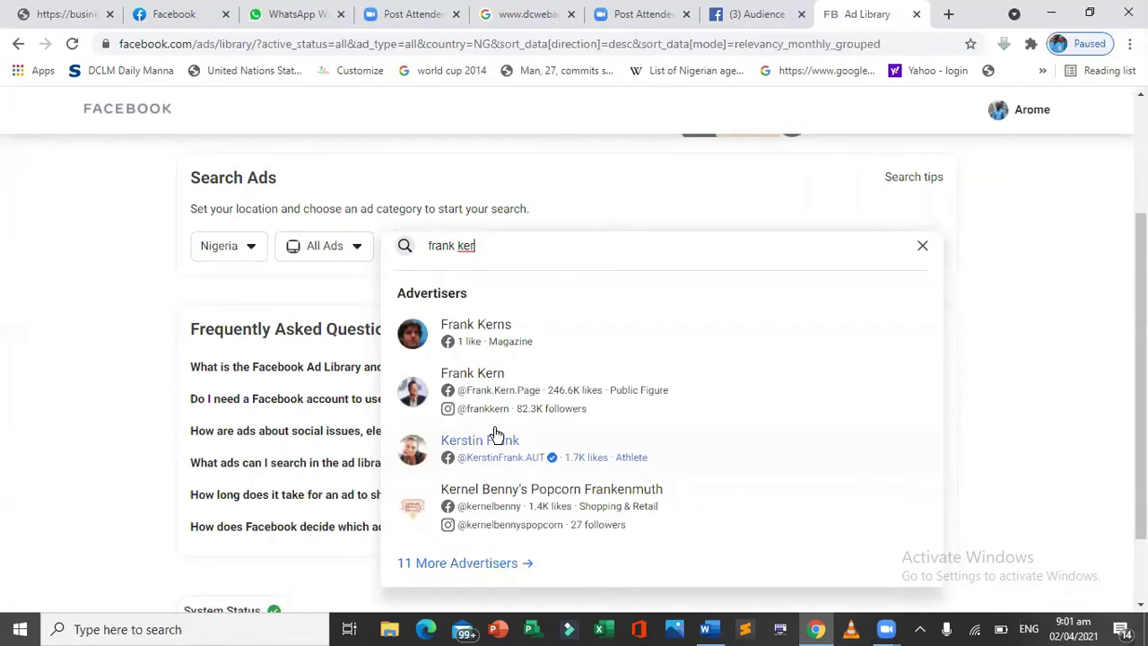
click(485, 378)
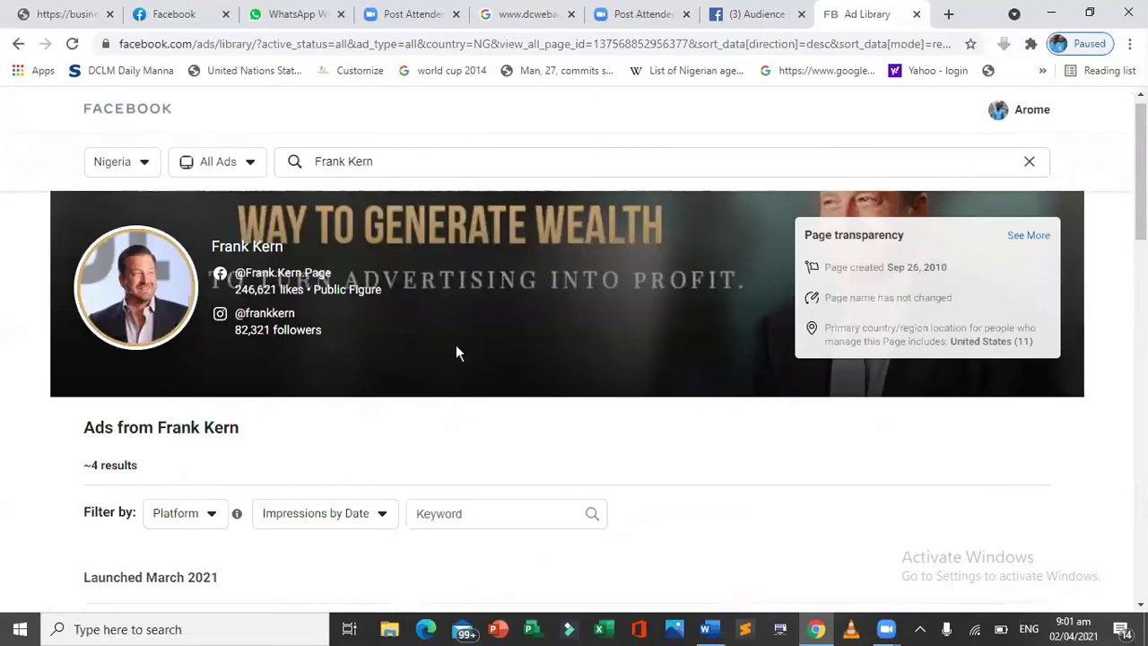
Step: Examine Frank Kern's active ads launched in March 2021, covering their start dates, ad copy and video creatives
drag(1141, 179, 1120, 235)
scroll(574, 359, down, 1)
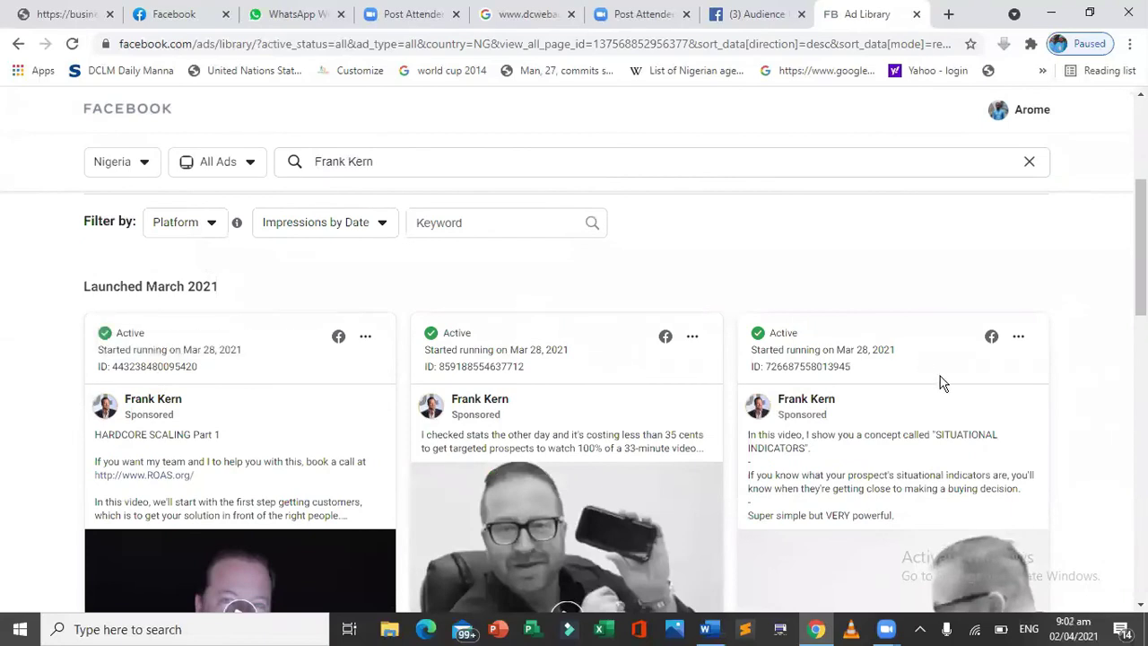
scroll(574, 448, down, 8)
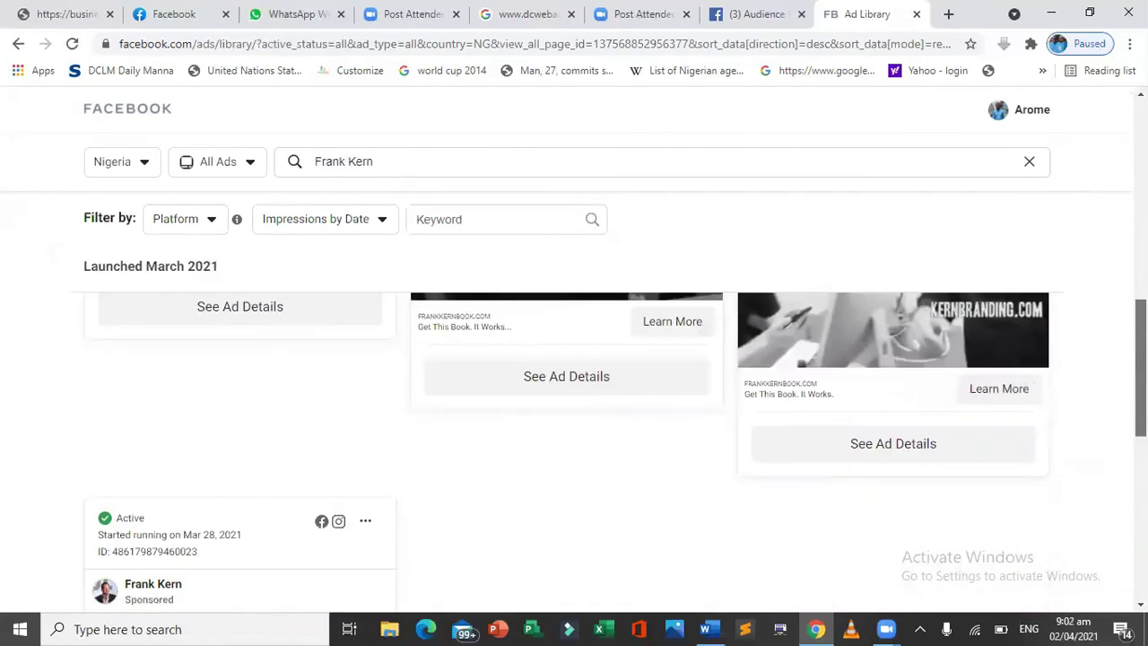
scroll(574, 453, up, 1)
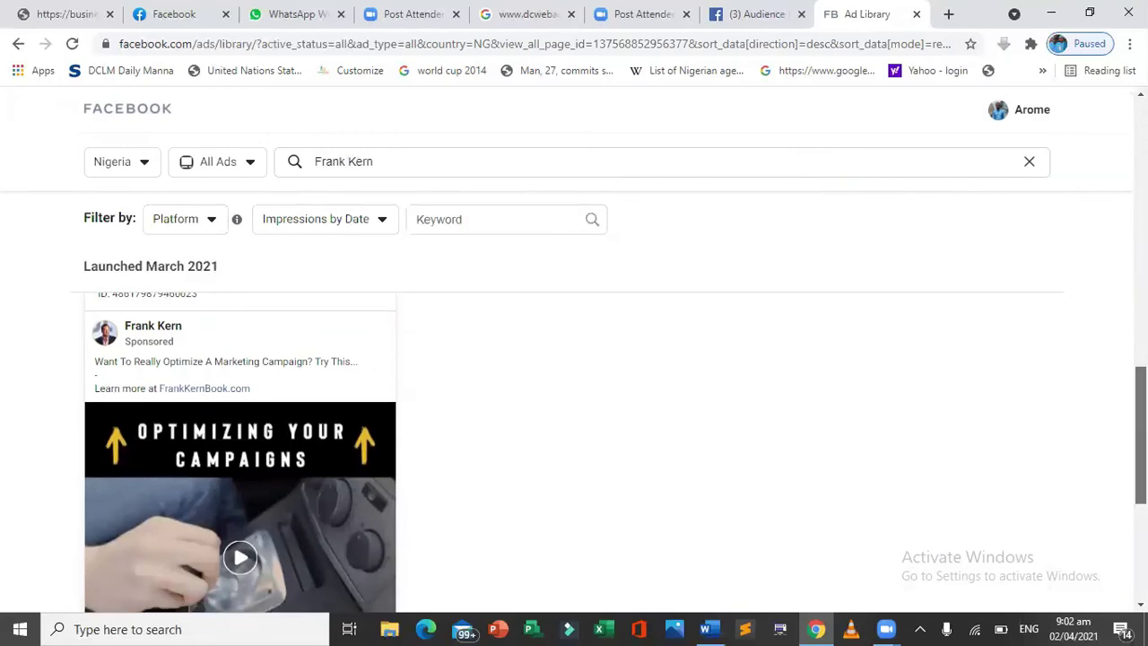
scroll(1079, 341, down, 10)
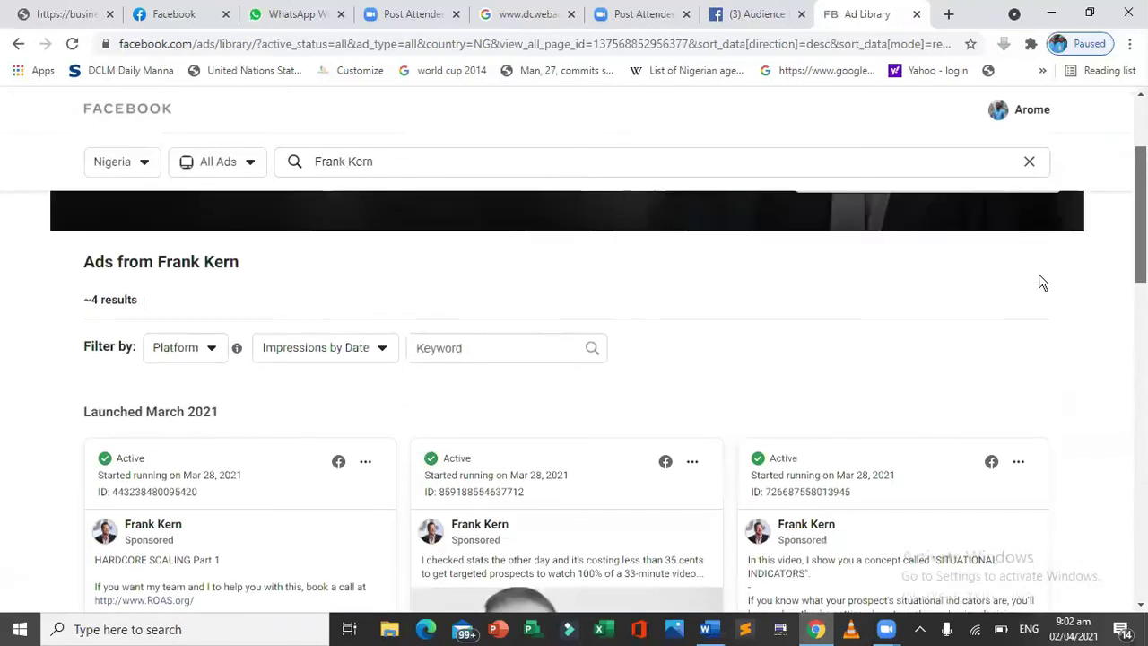
scroll(1031, 263, down, 2)
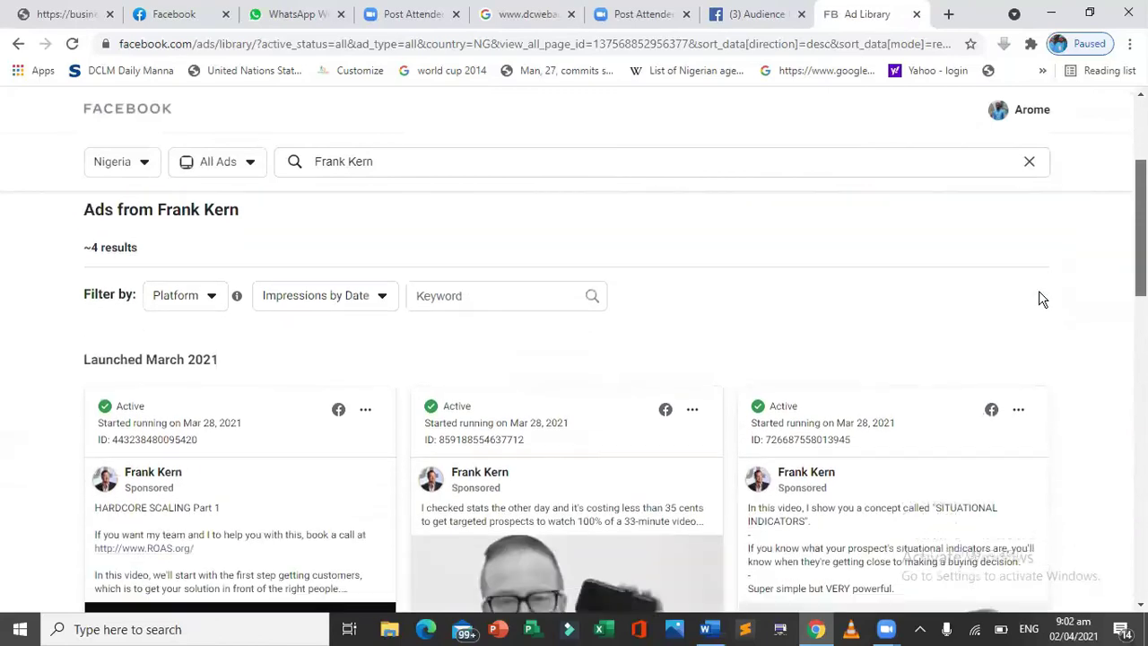
scroll(1043, 310, down, 1)
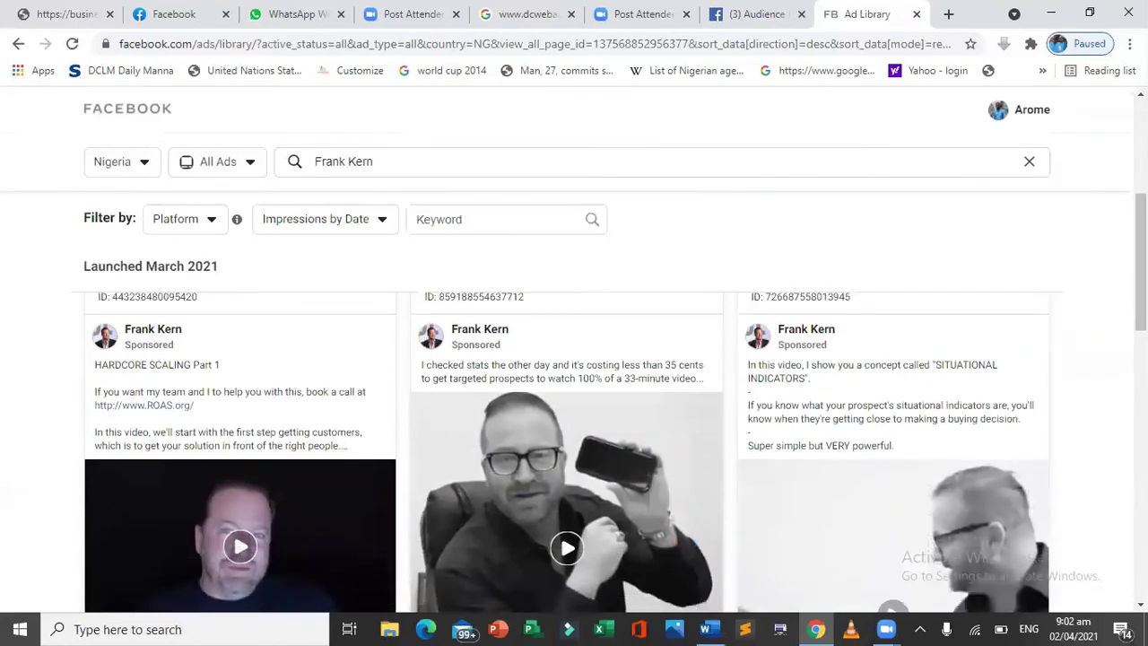
scroll(8, 374, down, 1)
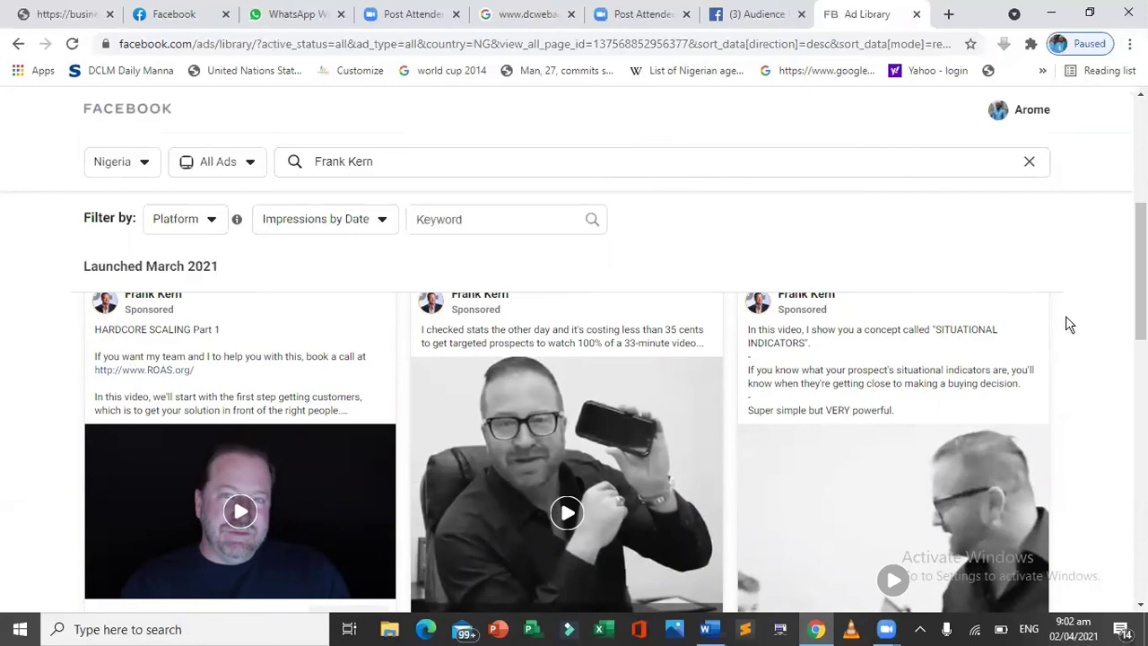
Step: View the ad details of Frank Kern's "HARDCORE SCALING Part 1" video ad, covering its copy and page information, and return to the search results
scroll(1141, 269, down, 1)
scroll(615, 417, down, 2)
scroll(616, 417, up, 1)
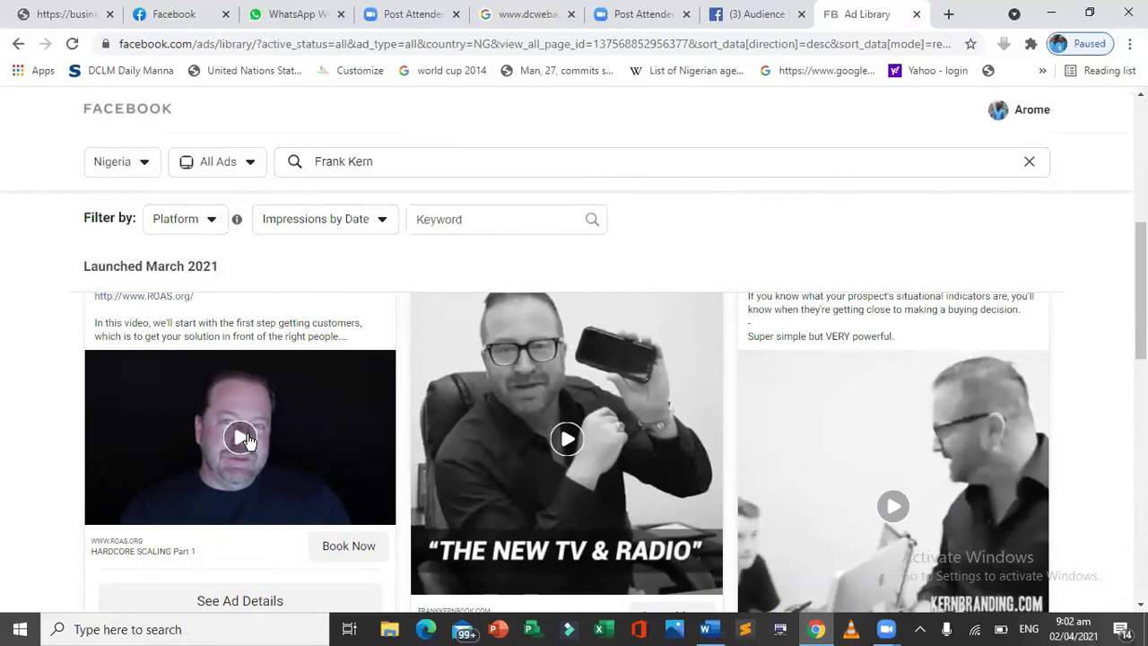
click(262, 601)
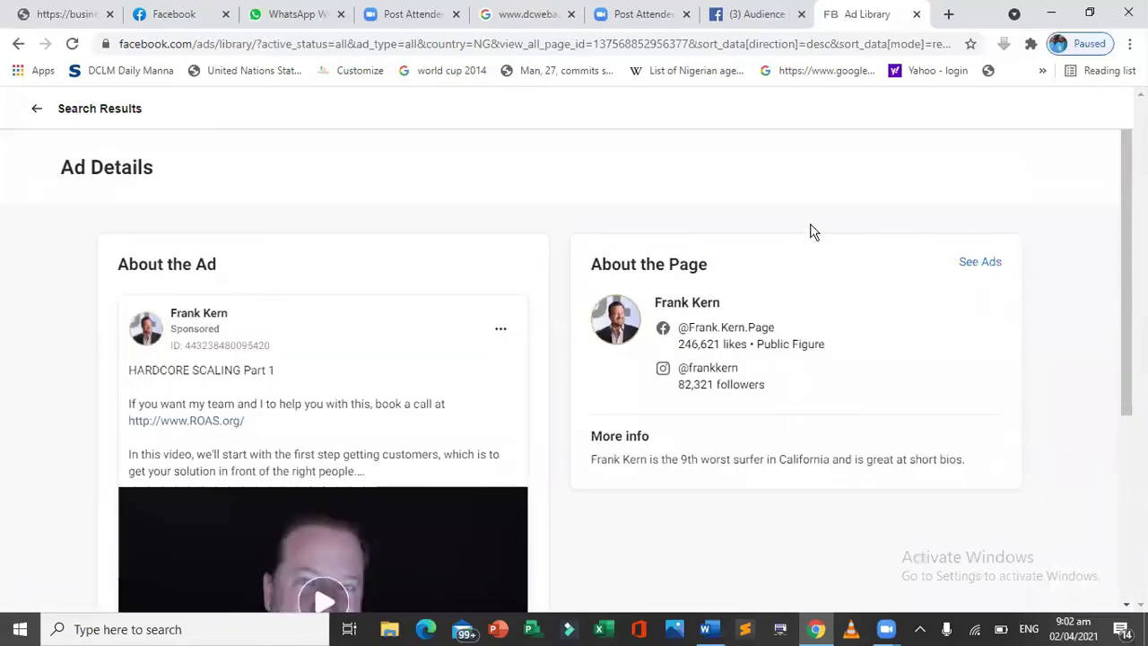
scroll(1123, 235, down, 5)
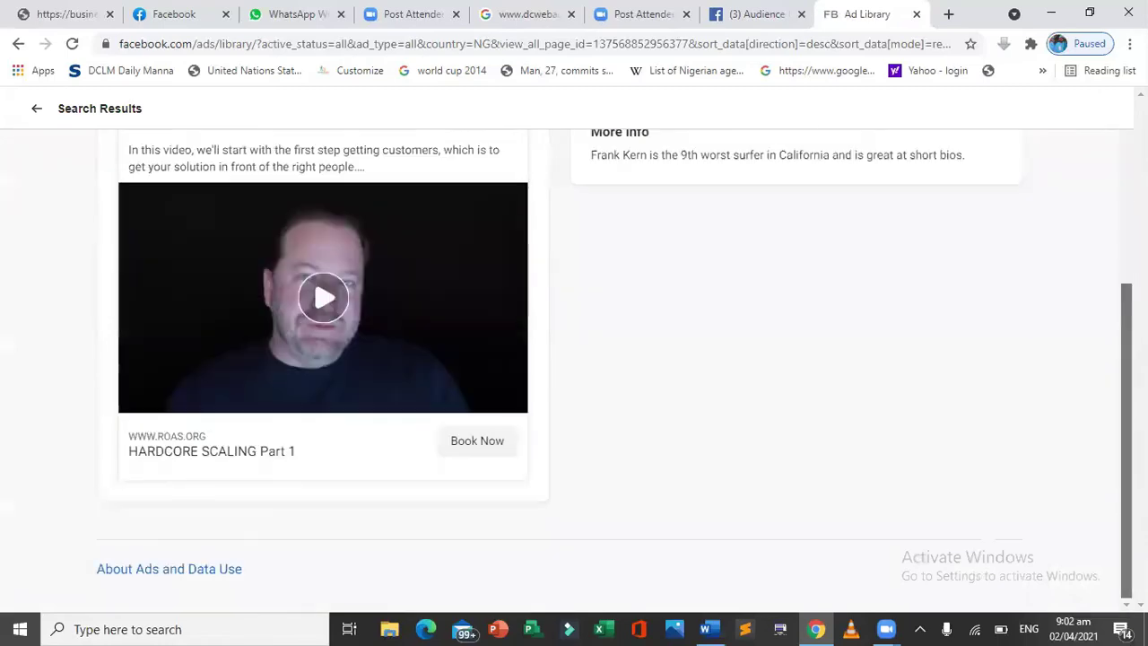
scroll(1113, 318, up, 2)
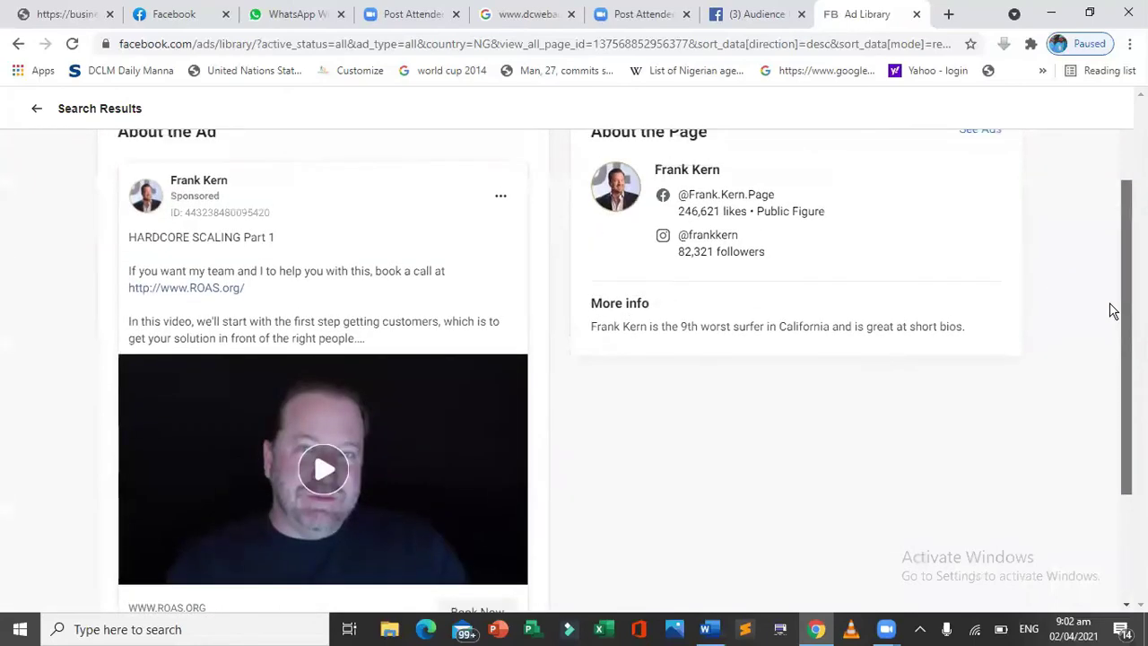
scroll(1112, 324, down, 2)
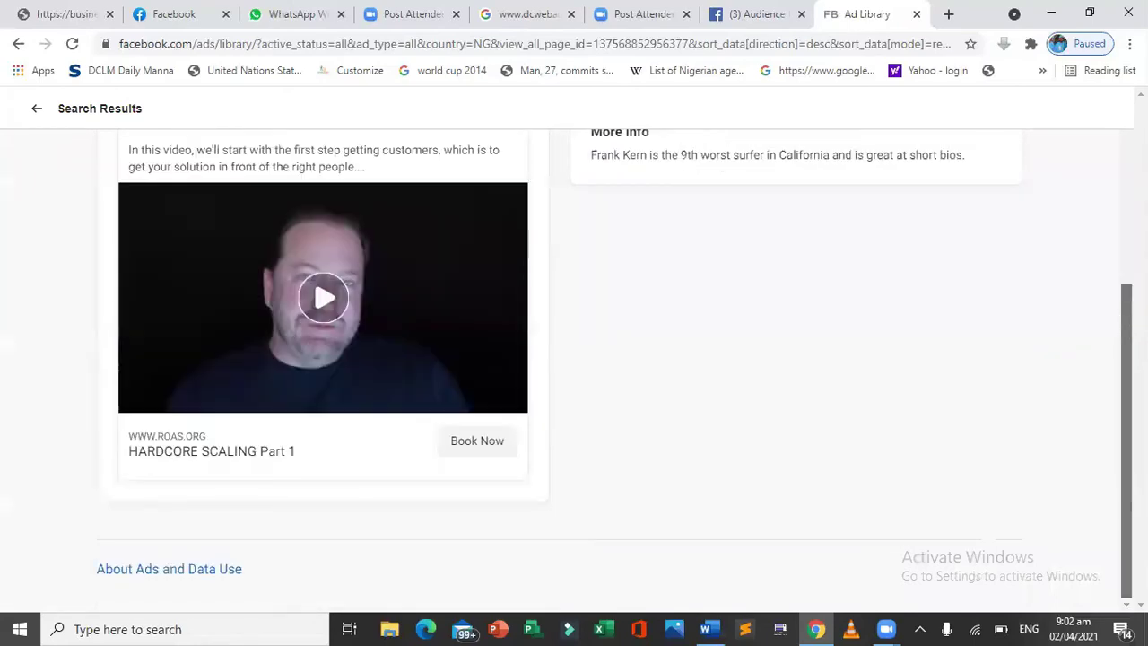
scroll(1118, 333, up, 3)
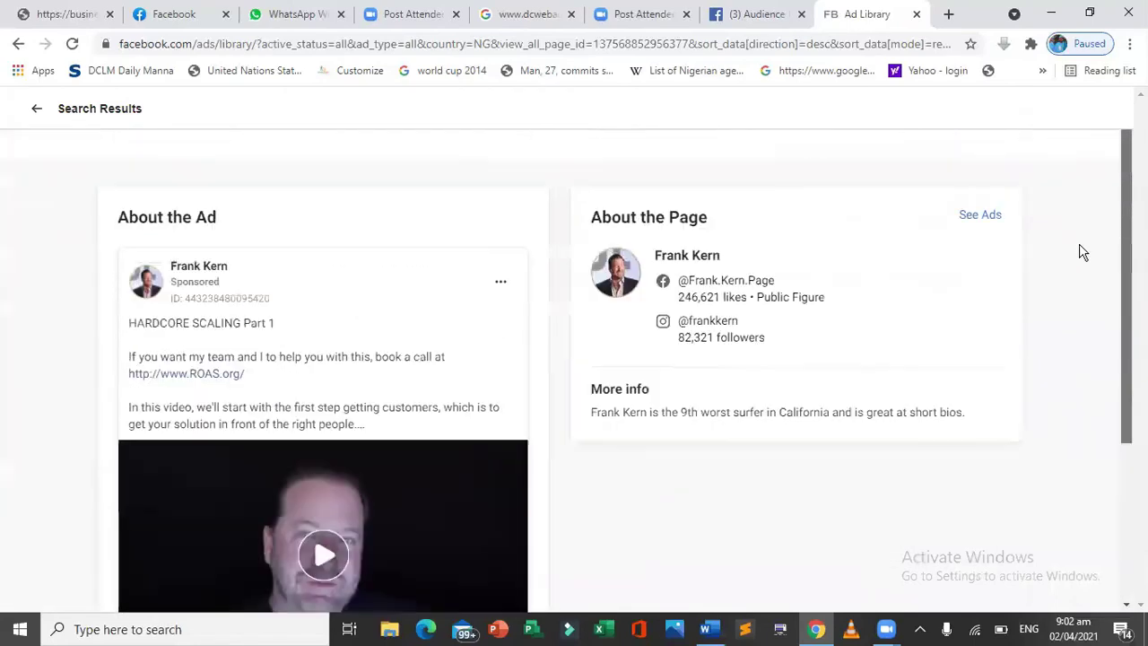
click(32, 111)
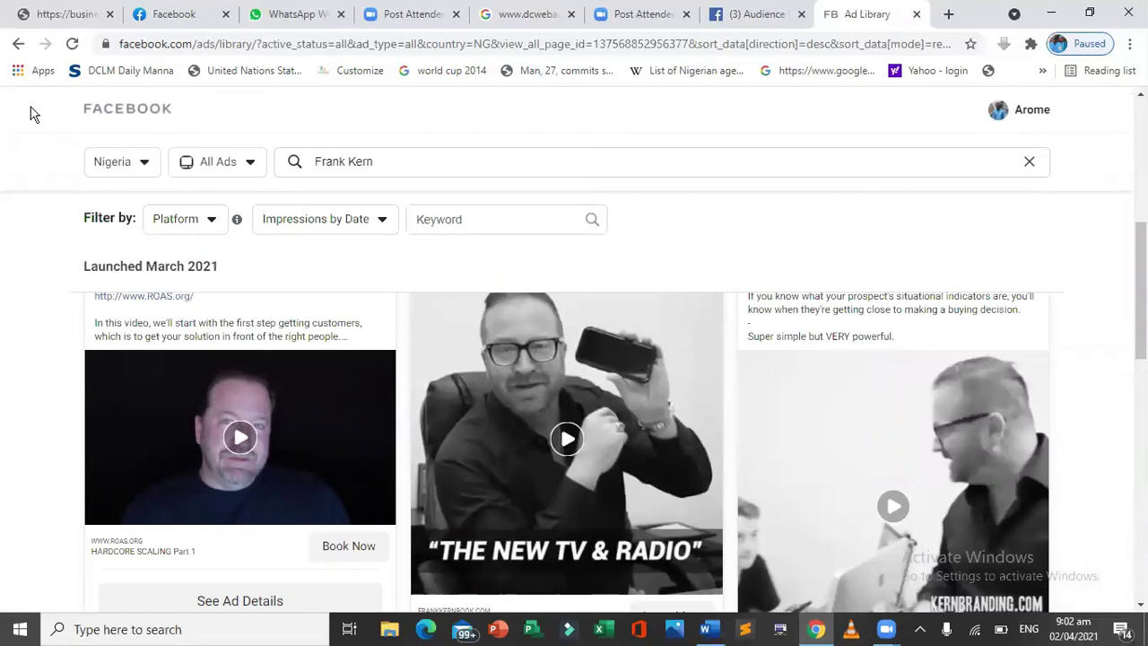
click(424, 159)
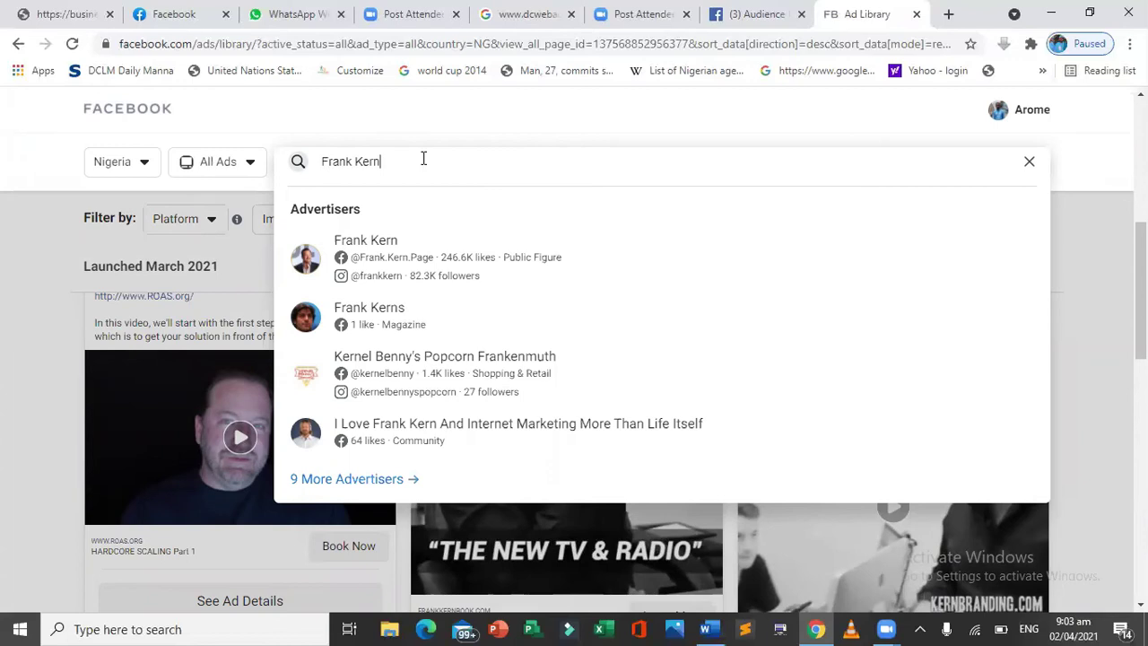
click(234, 271)
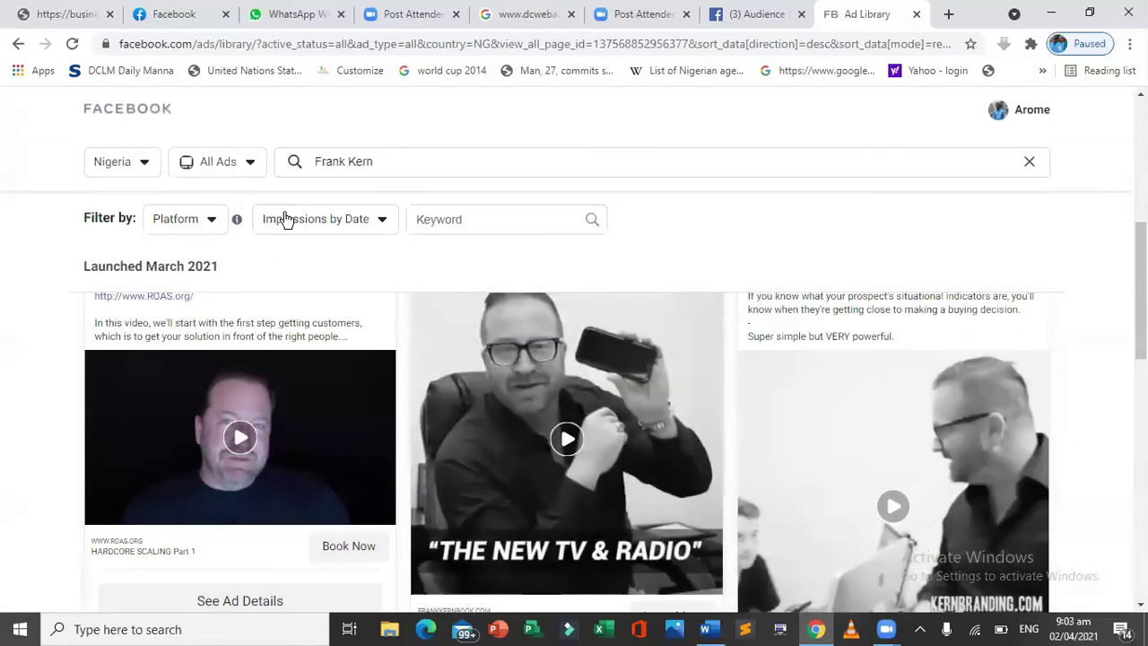
click(379, 166)
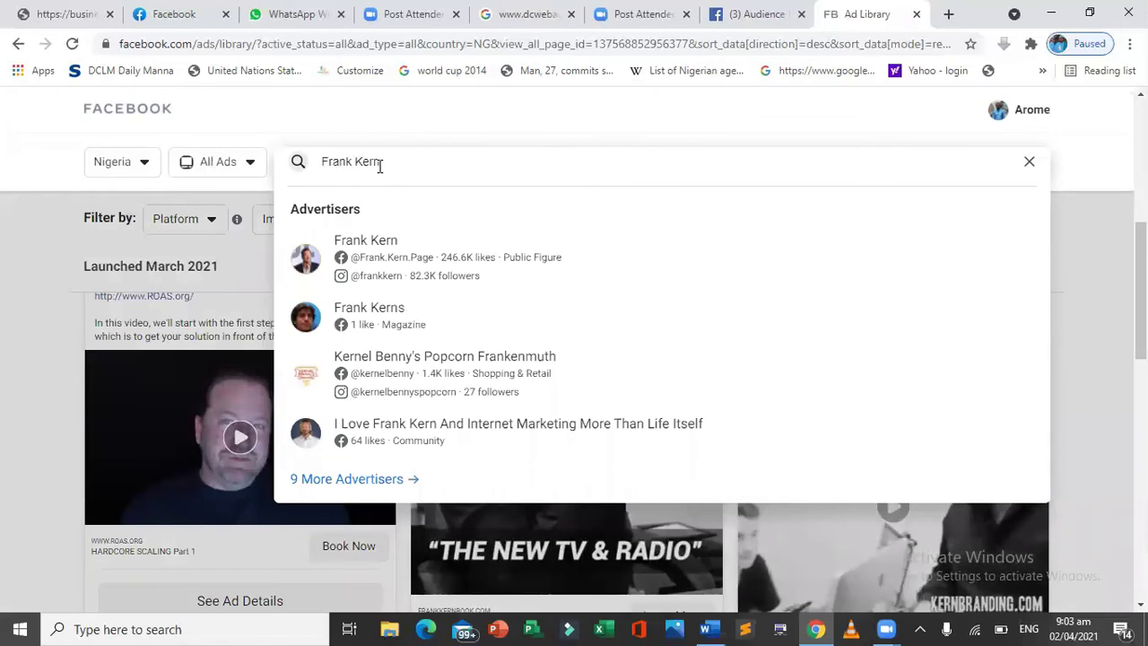
key(ctrl+a)
key(BackSpace)
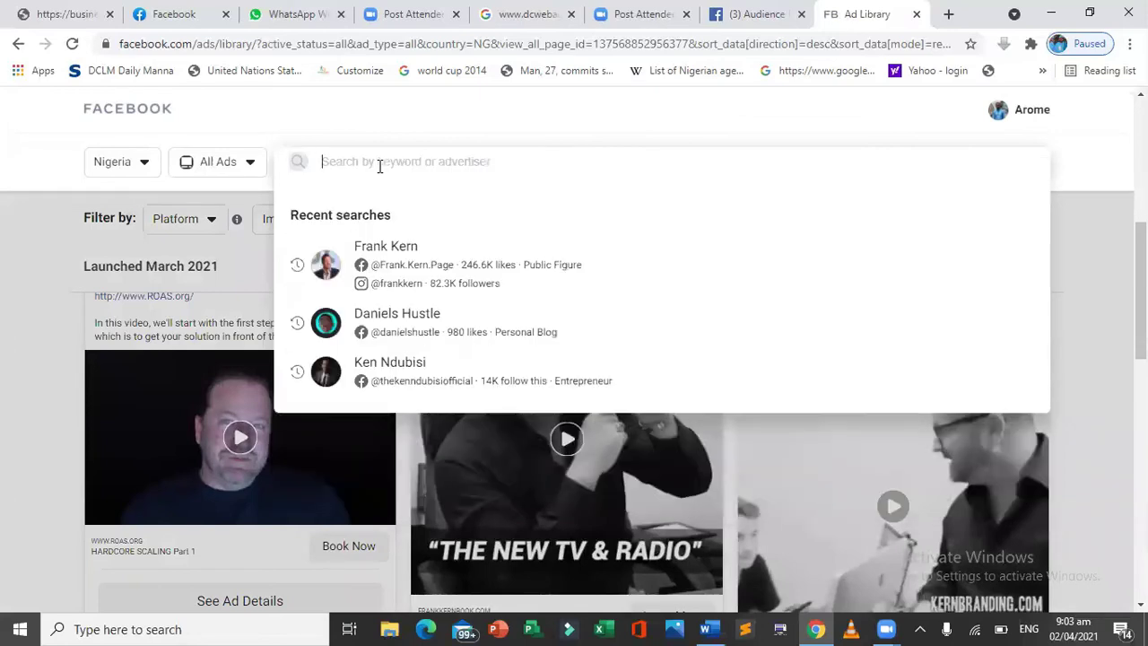
text(ju)
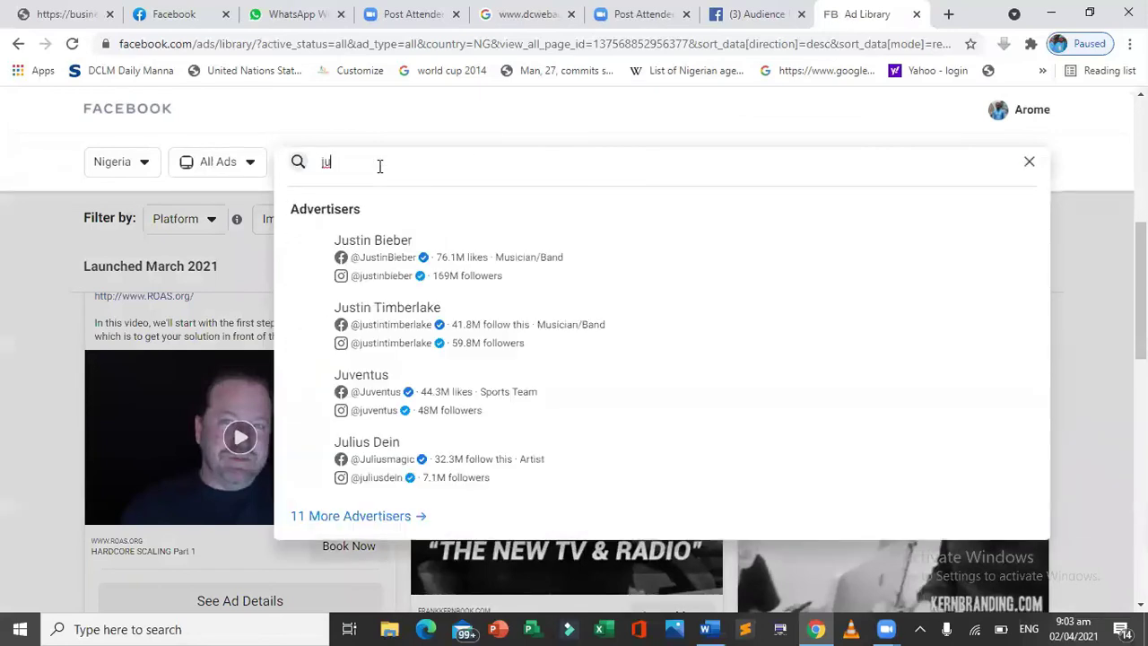
text(m)
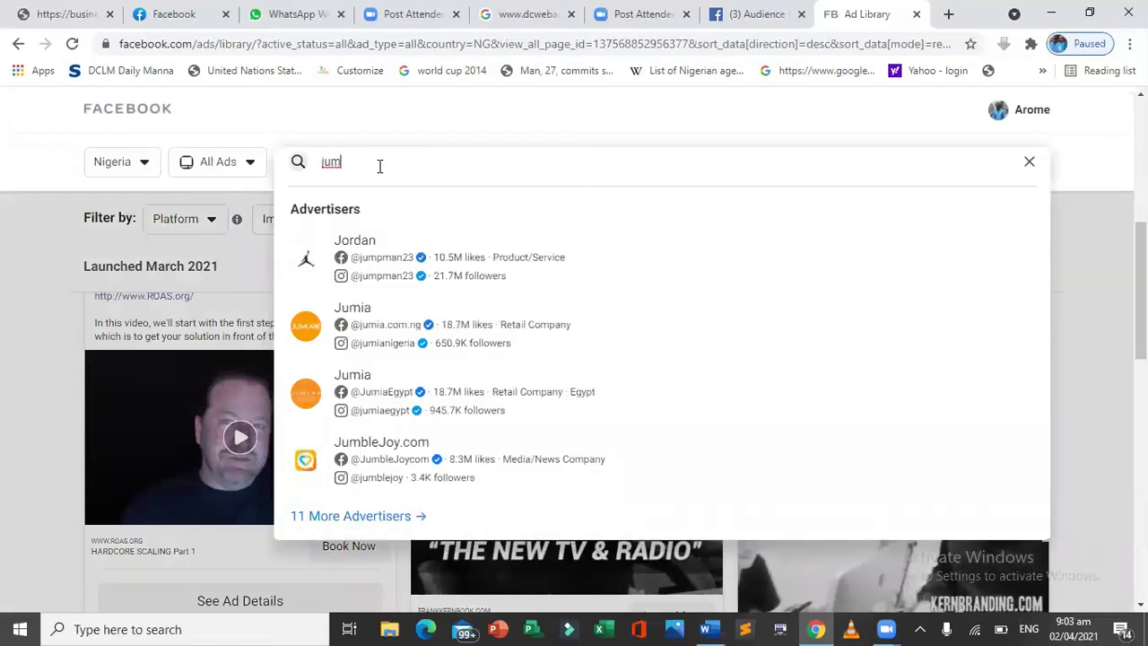
click(362, 316)
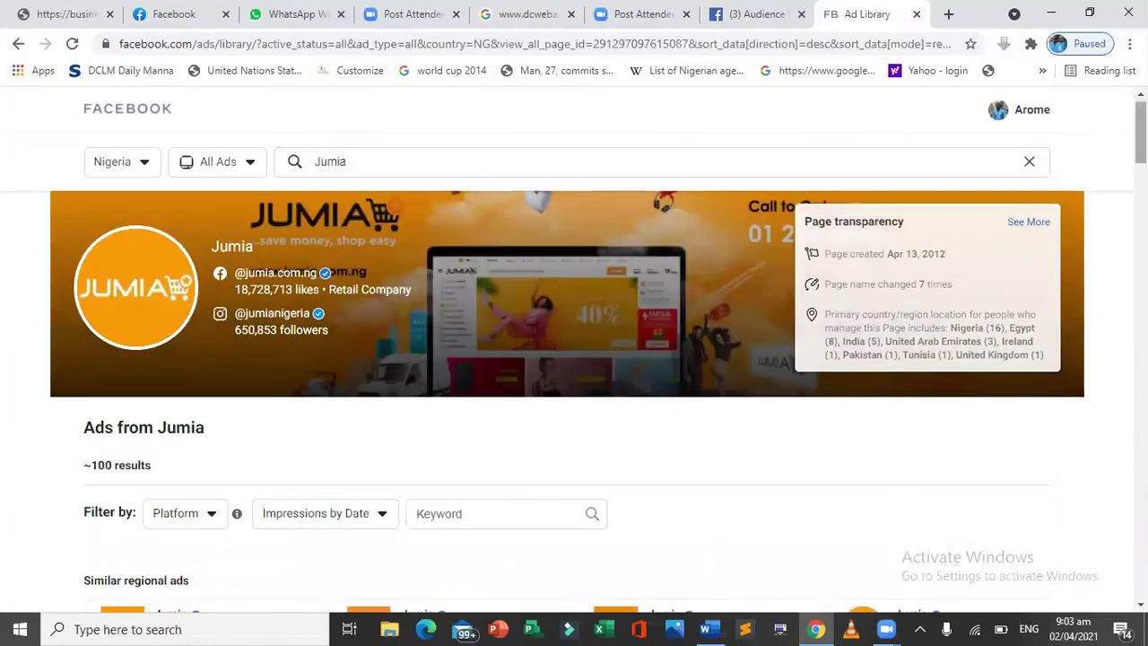
Step: Look through Jumia's active ads from the April 2021 launches down to the oldest March 2021 ones, checking their start dates and offers
scroll(1140, 135, down, 3)
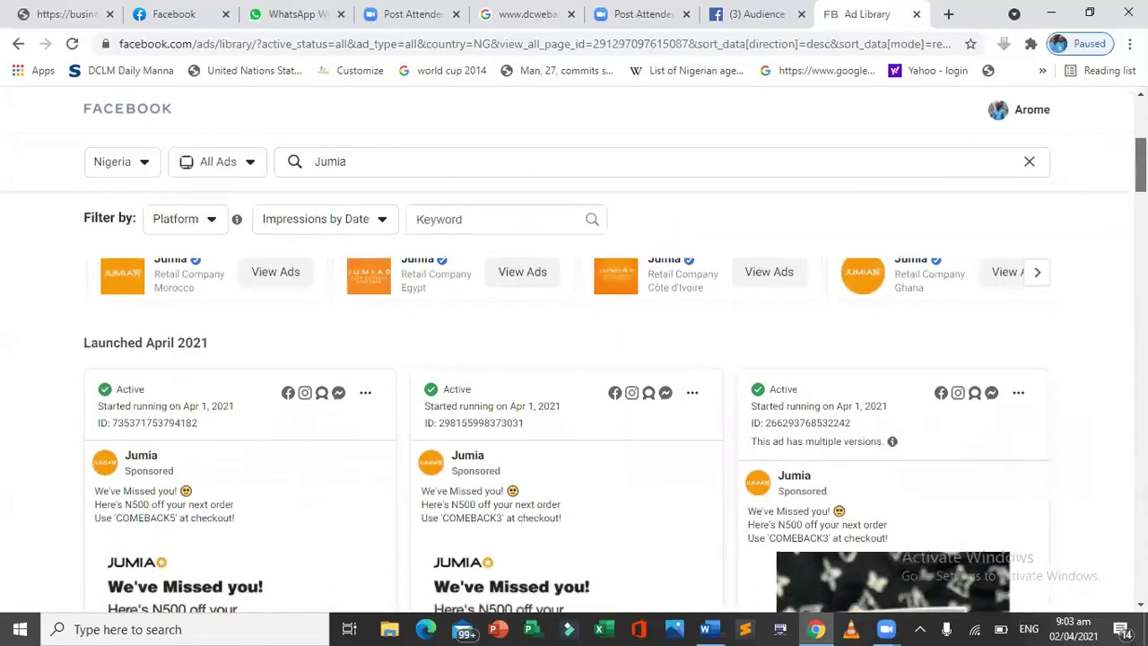
scroll(574, 404, up, 1)
scroll(574, 403, down, 2)
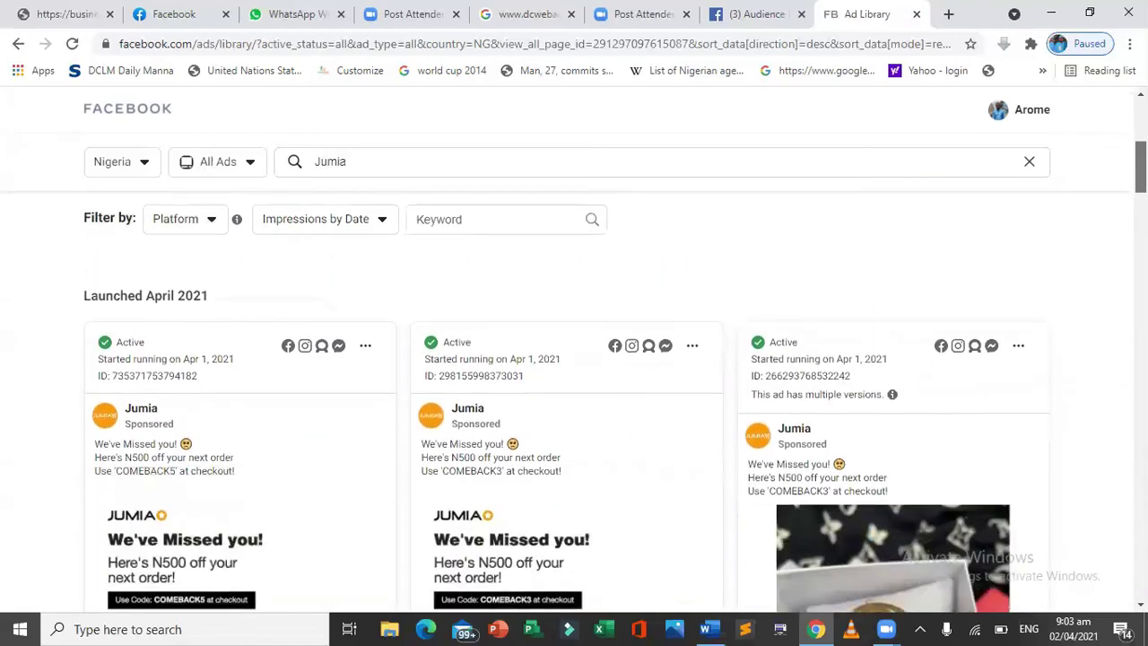
scroll(574, 403, down, 1)
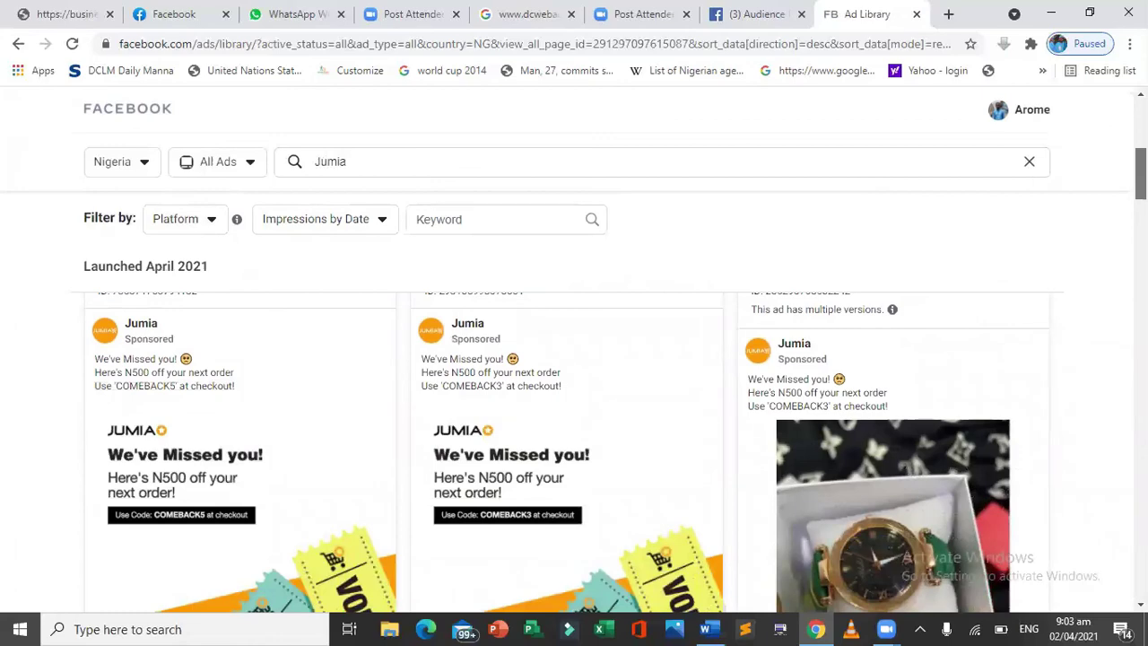
scroll(574, 448, down, 15)
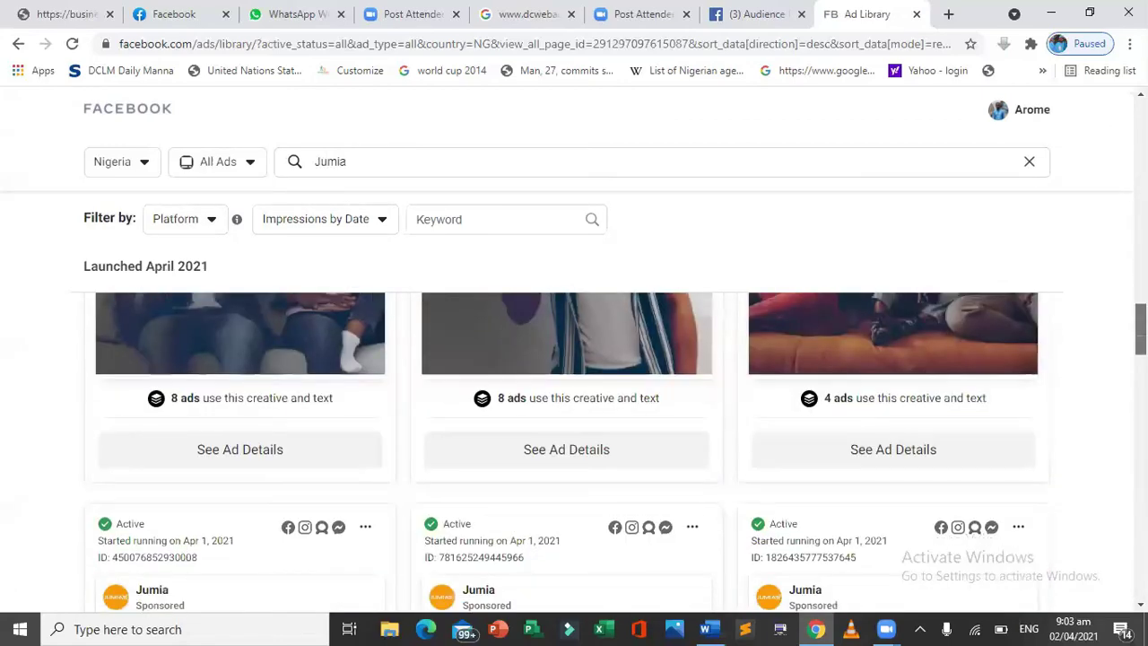
scroll(574, 448, down, 15)
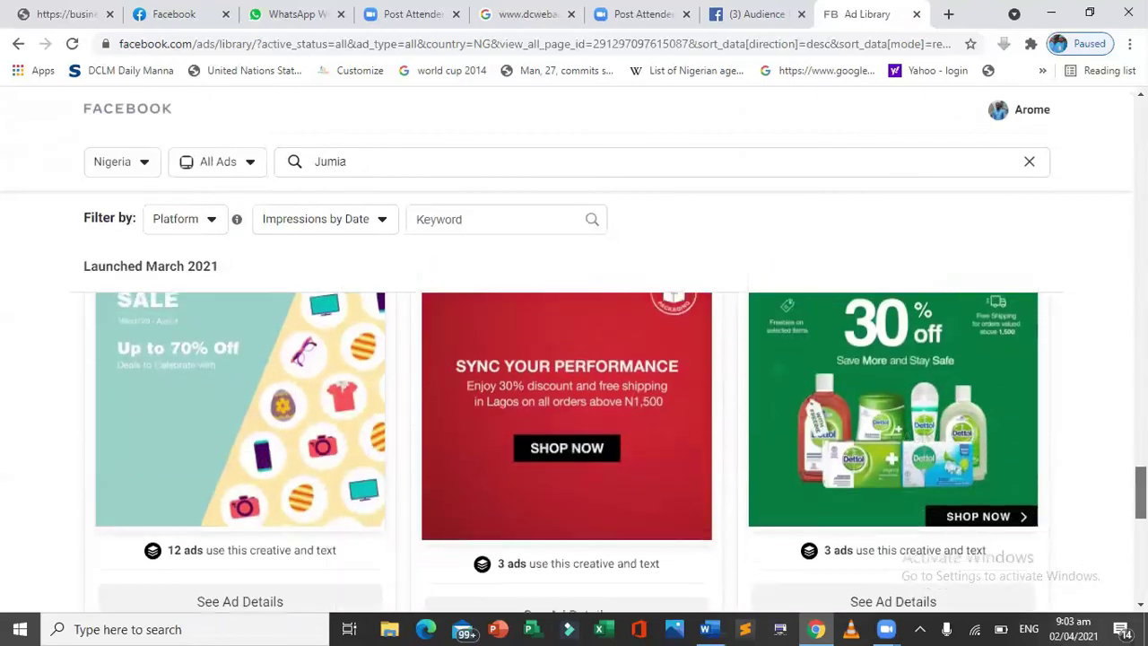
scroll(574, 448, down, 5)
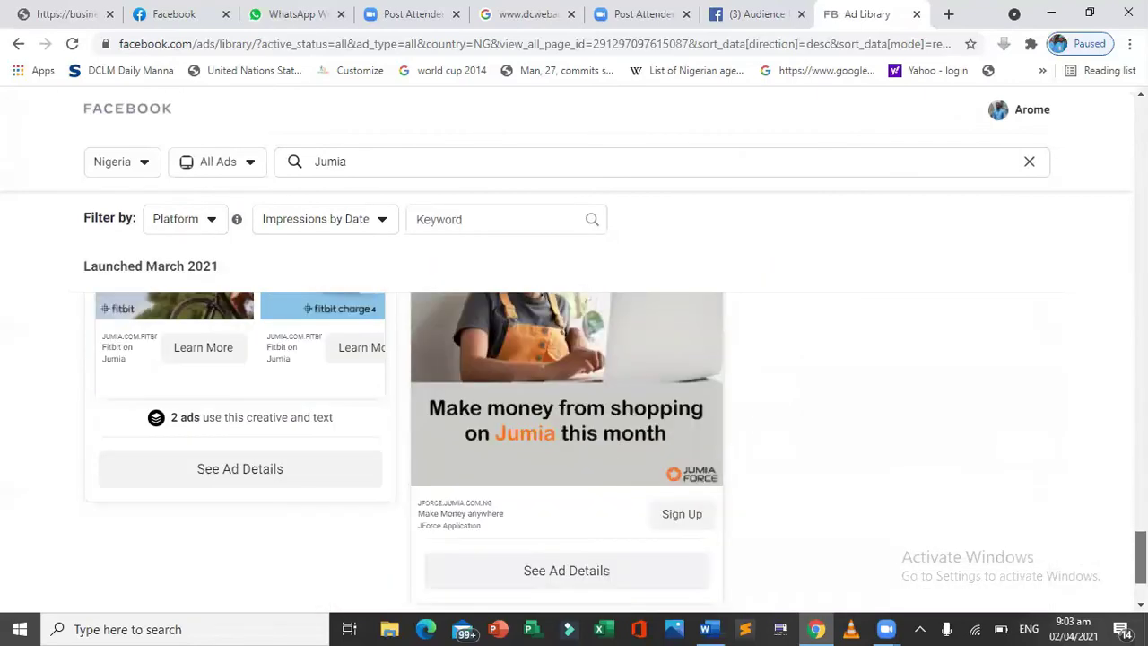
scroll(574, 448, down, 3)
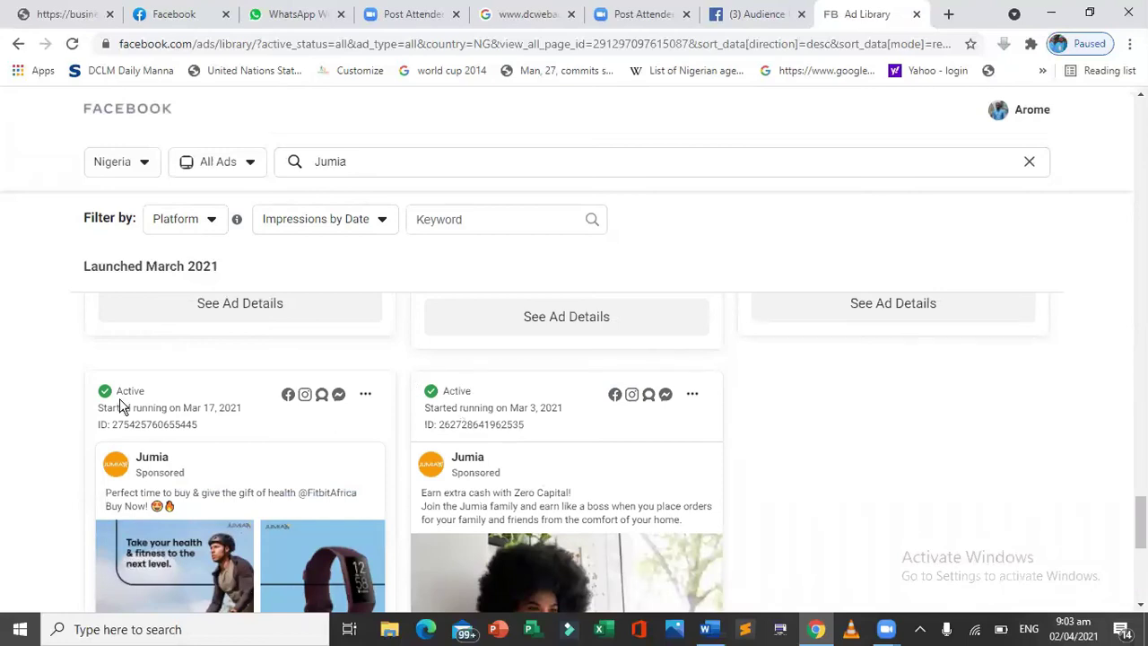
Step: Compare Jumia's April 2021 comeback, extra-cash and JumiaPay ads with the longer-running March 2021 ads, noting copy, images and start dates
drag(1141, 520, 1050, 215)
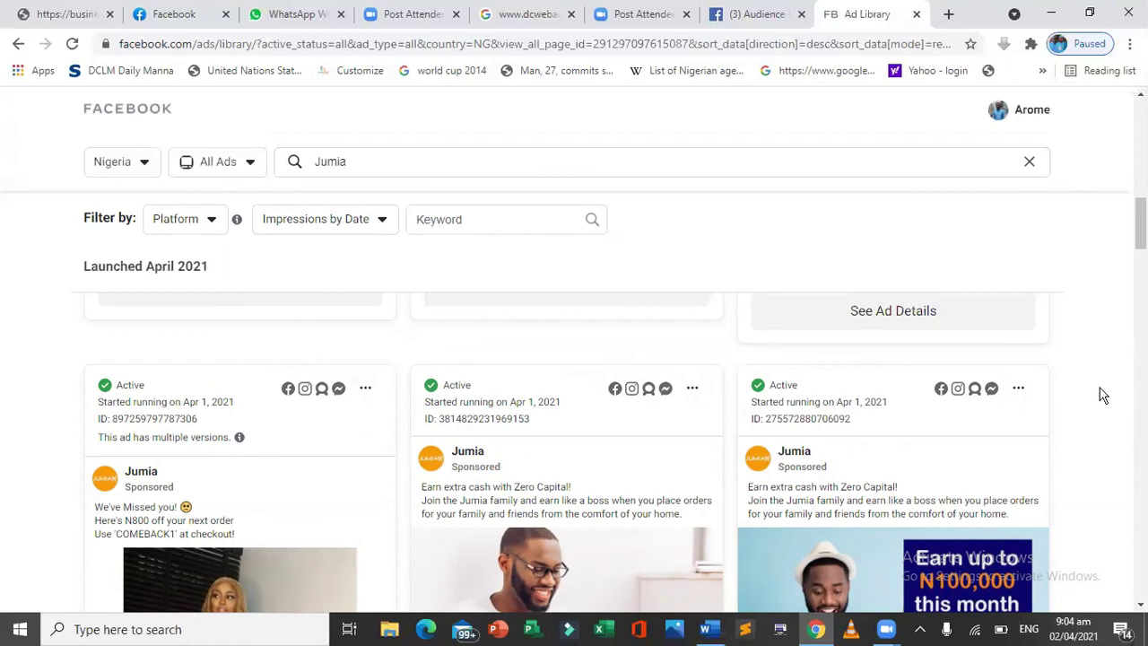
scroll(619, 412, down, 2)
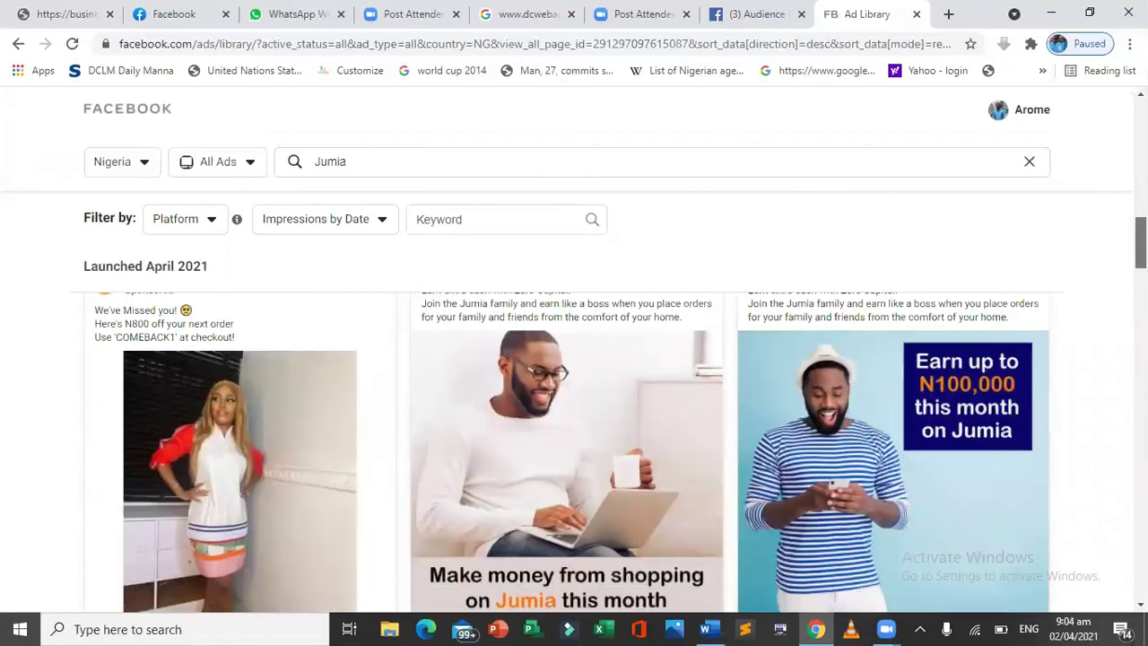
scroll(619, 413, up, 1)
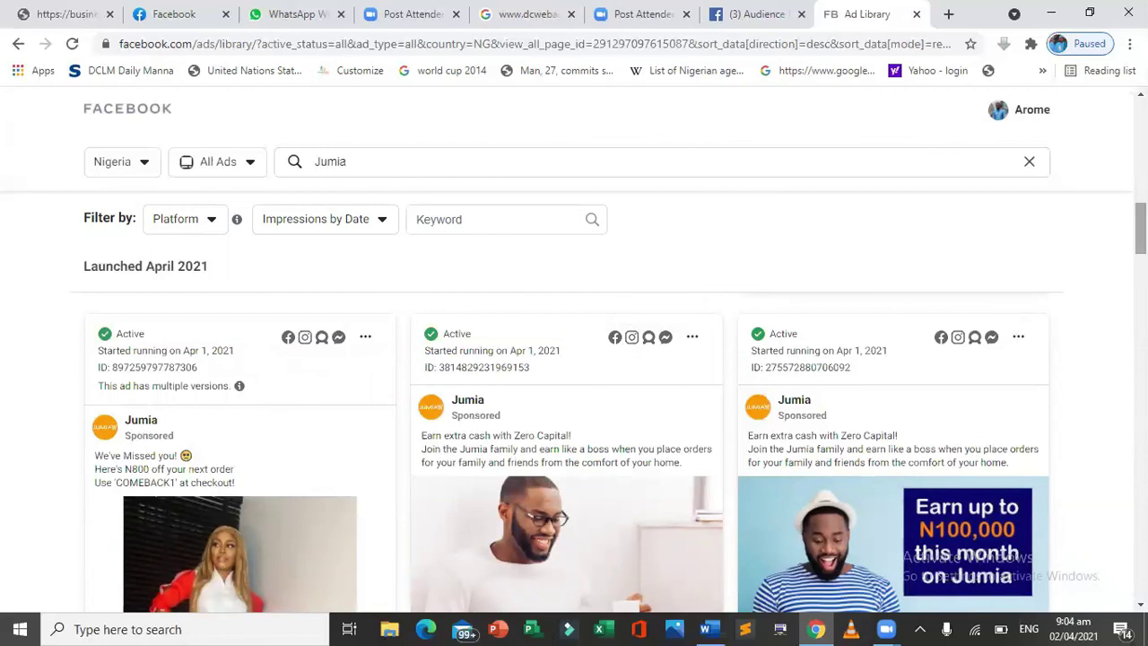
drag(1140, 229, 1140, 287)
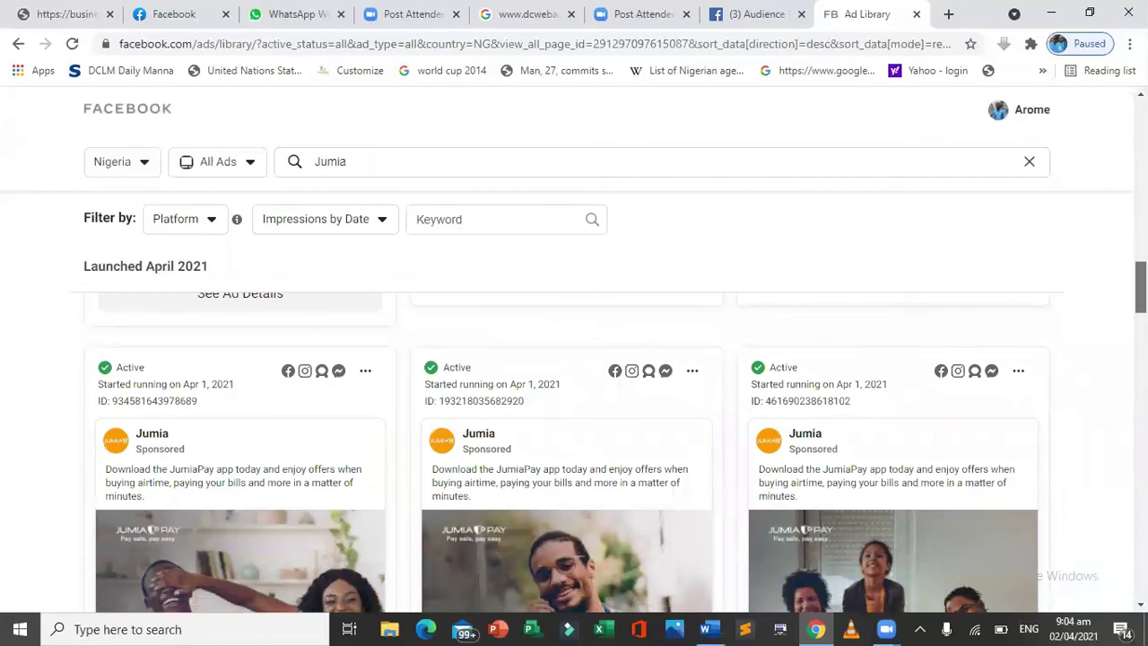
drag(1140, 287, 1140, 338)
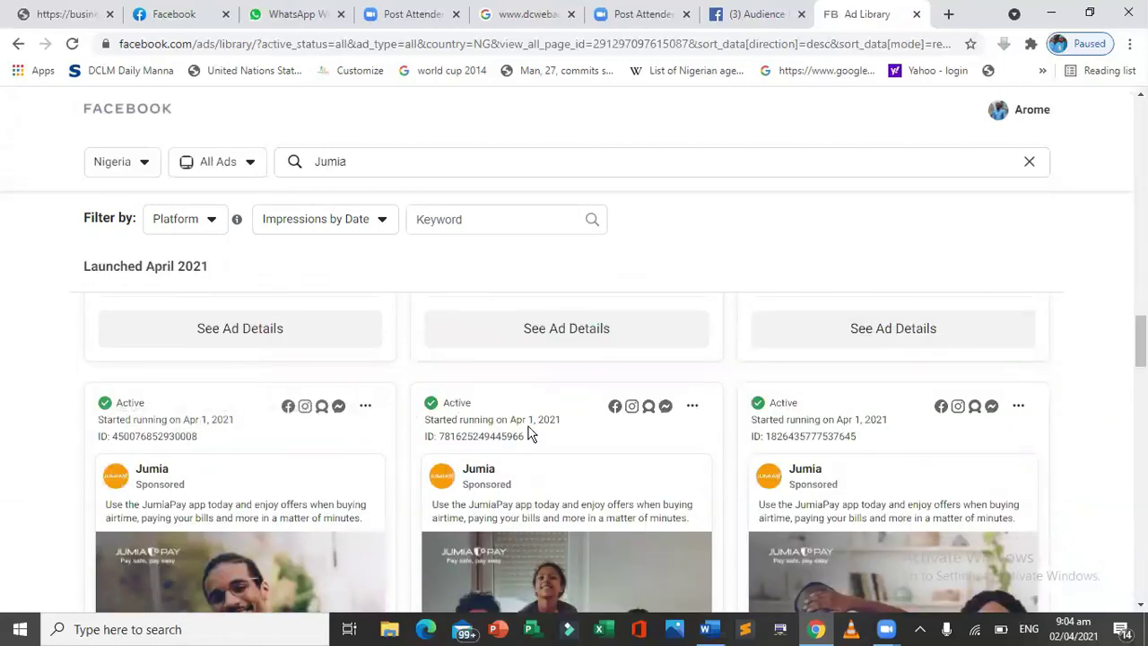
drag(1140, 340, 1112, 531)
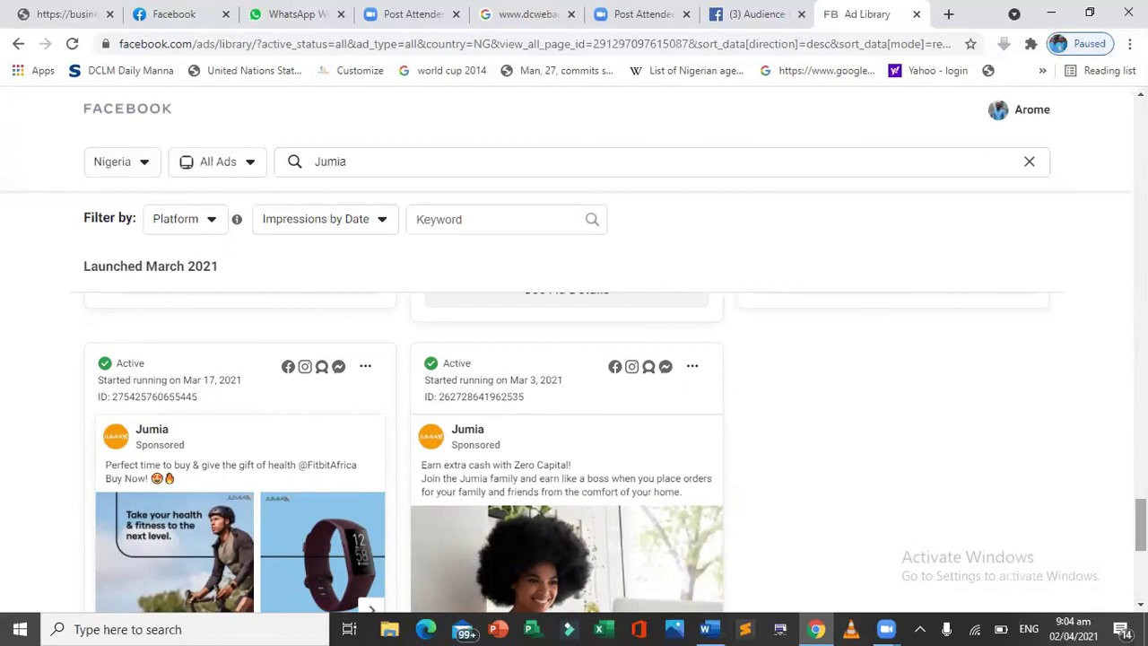
drag(1141, 525, 1124, 406)
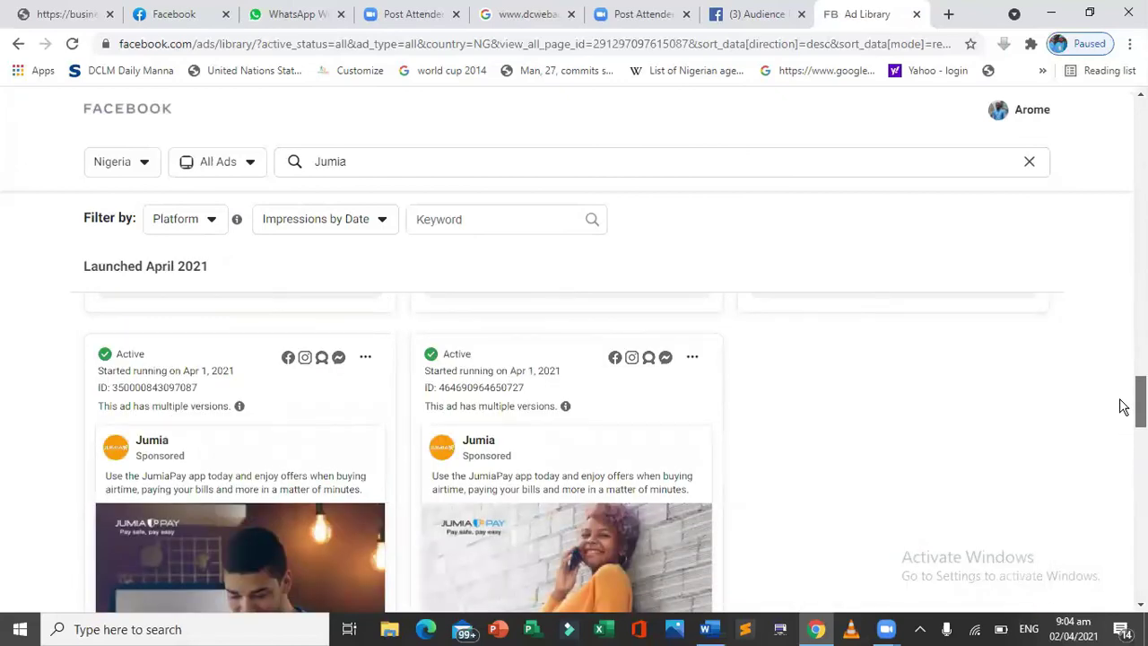
drag(1124, 406, 999, 111)
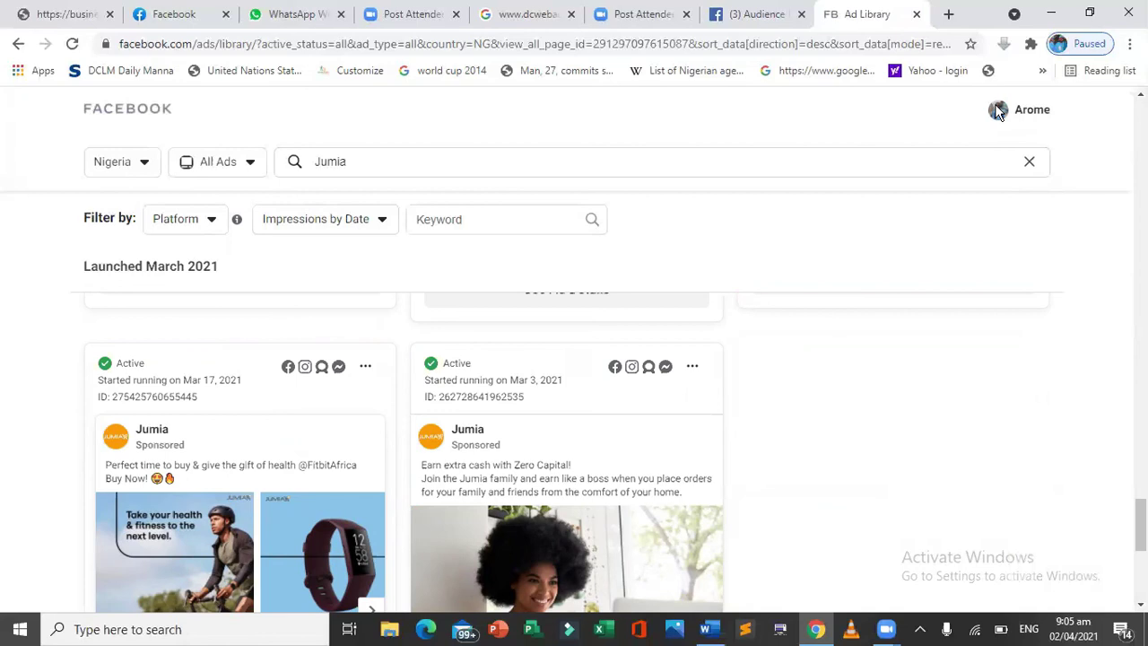
Step: Review Jumia's JumiaPay app ad creatives once more, followed by the March 2021 Easter sale, Durex, Dettol and Fitbit ads
click(470, 160)
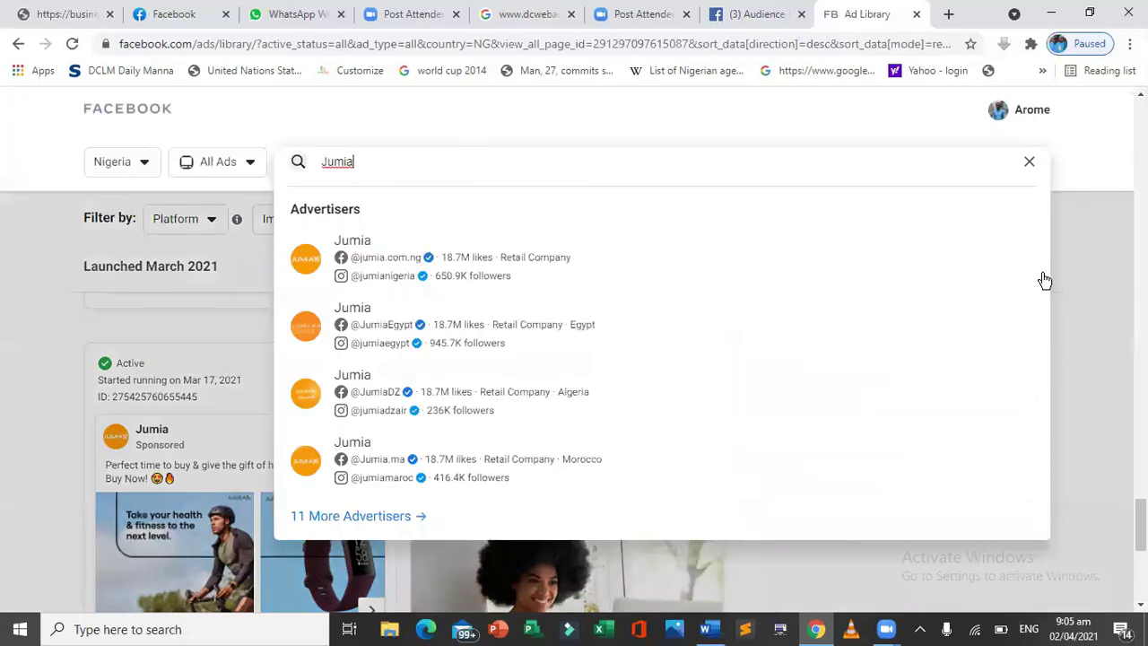
click(1091, 266)
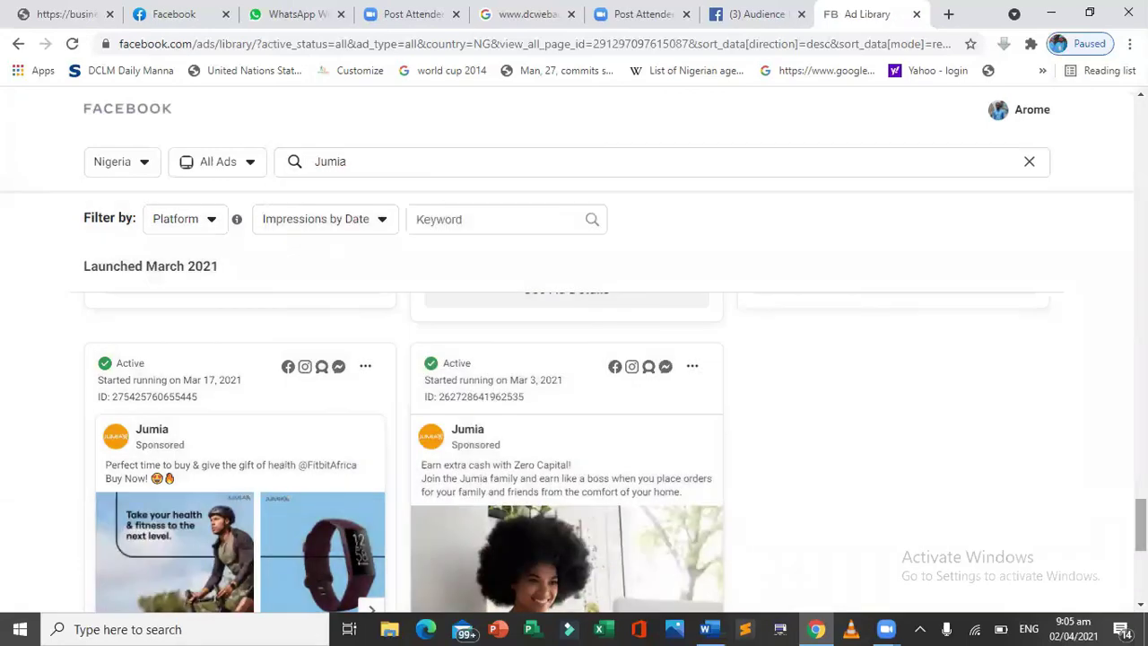
scroll(1127, 359, up, 15)
scroll(1128, 359, down, 8)
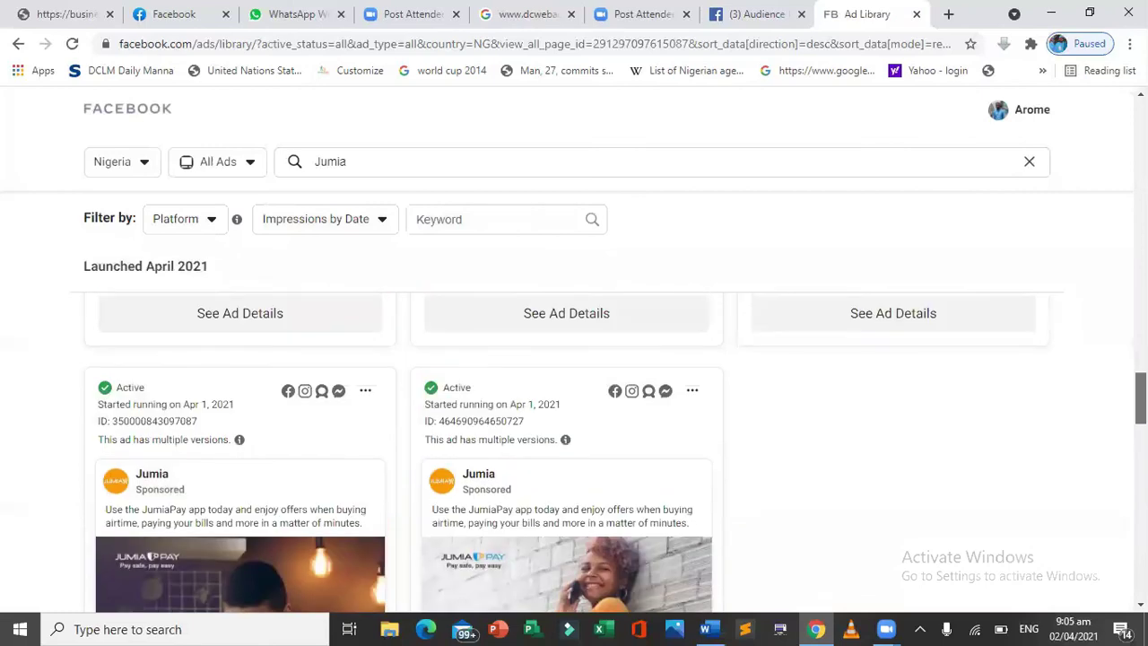
scroll(1128, 358, up, 2)
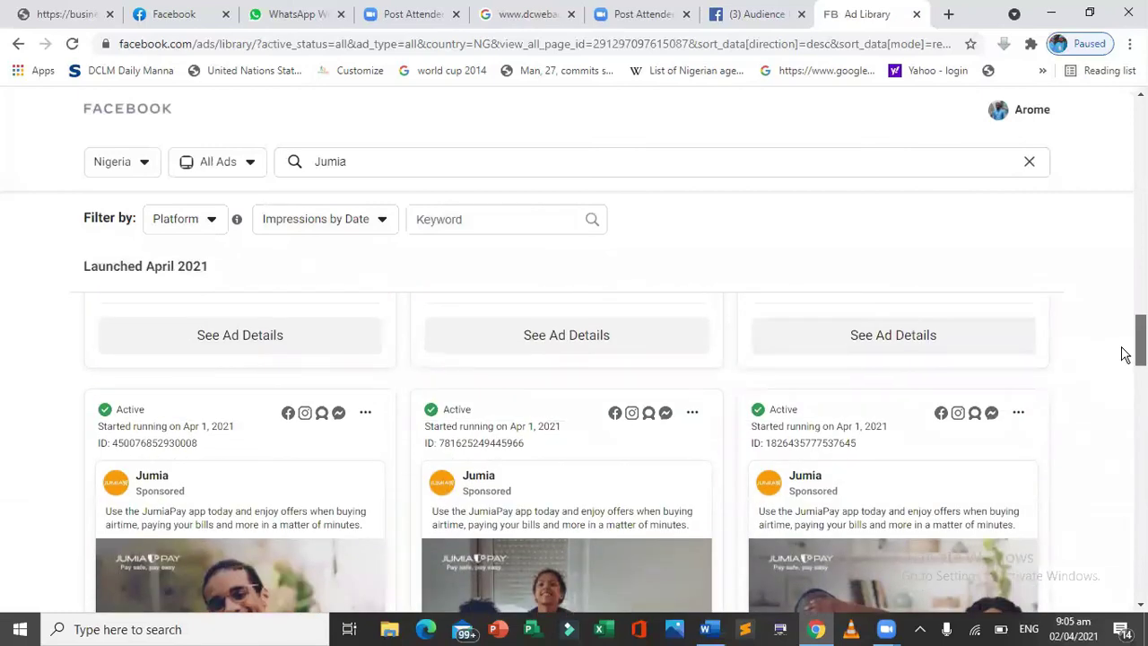
scroll(1126, 359, down, 3)
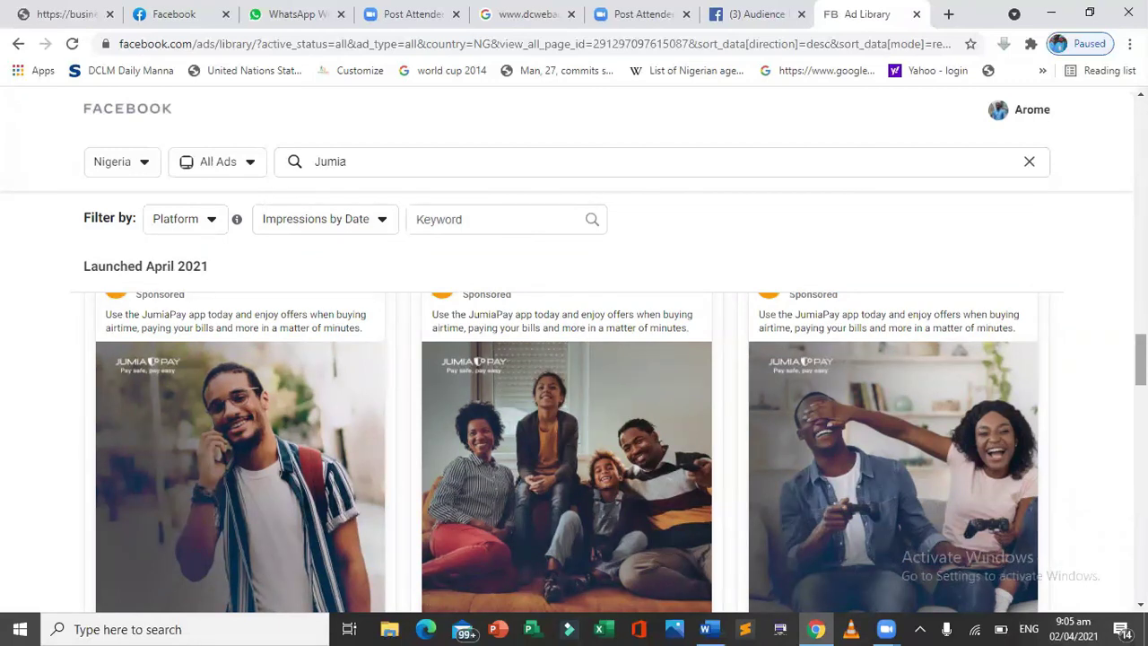
scroll(574, 448, down, 10)
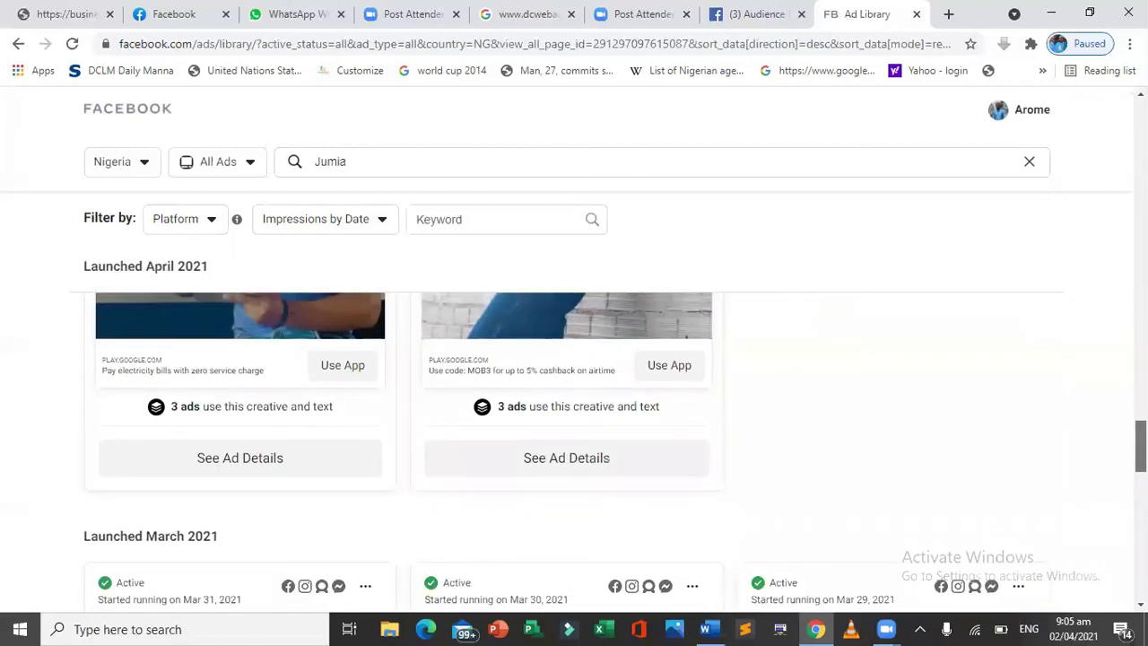
scroll(574, 449, down, 2)
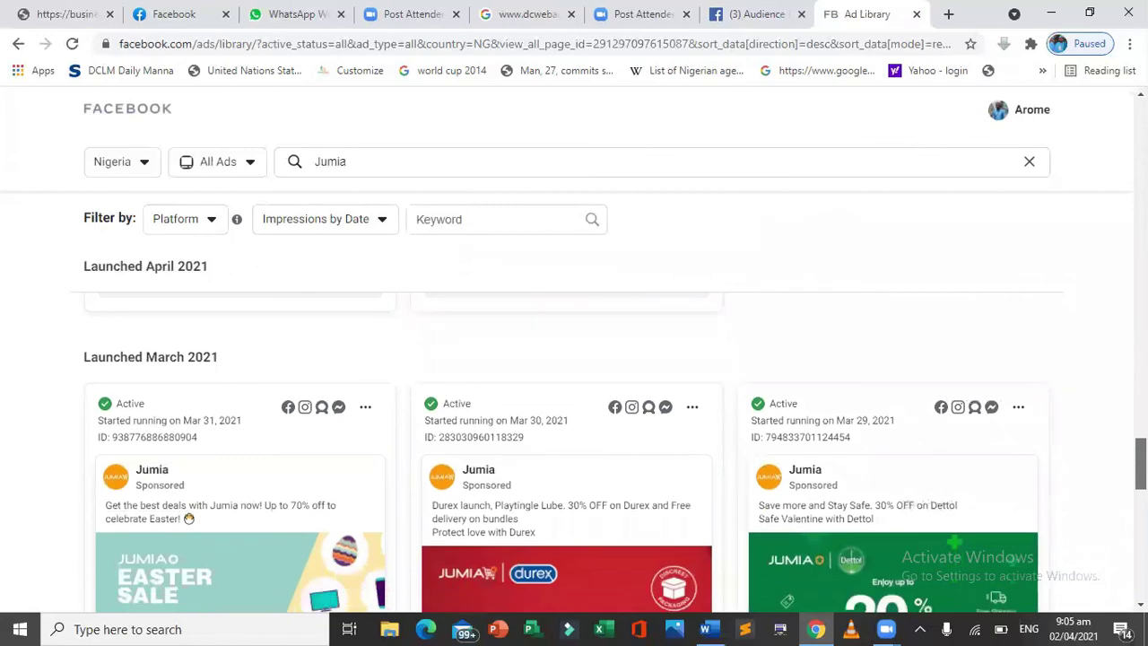
scroll(574, 449, down, 6)
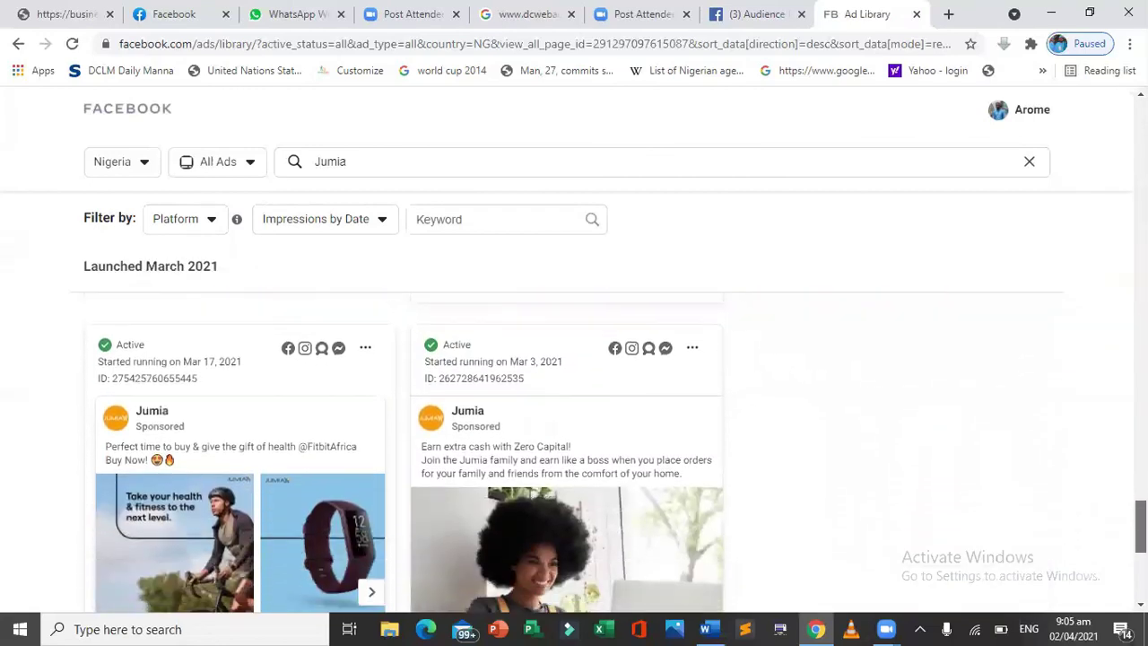
scroll(574, 448, down, 1)
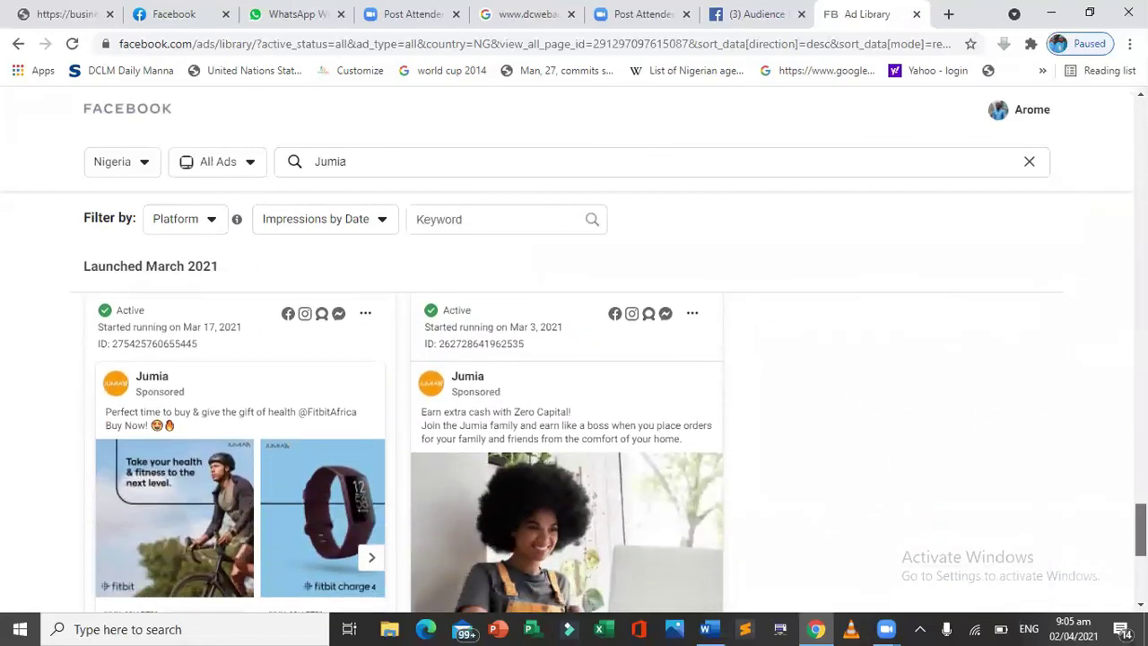